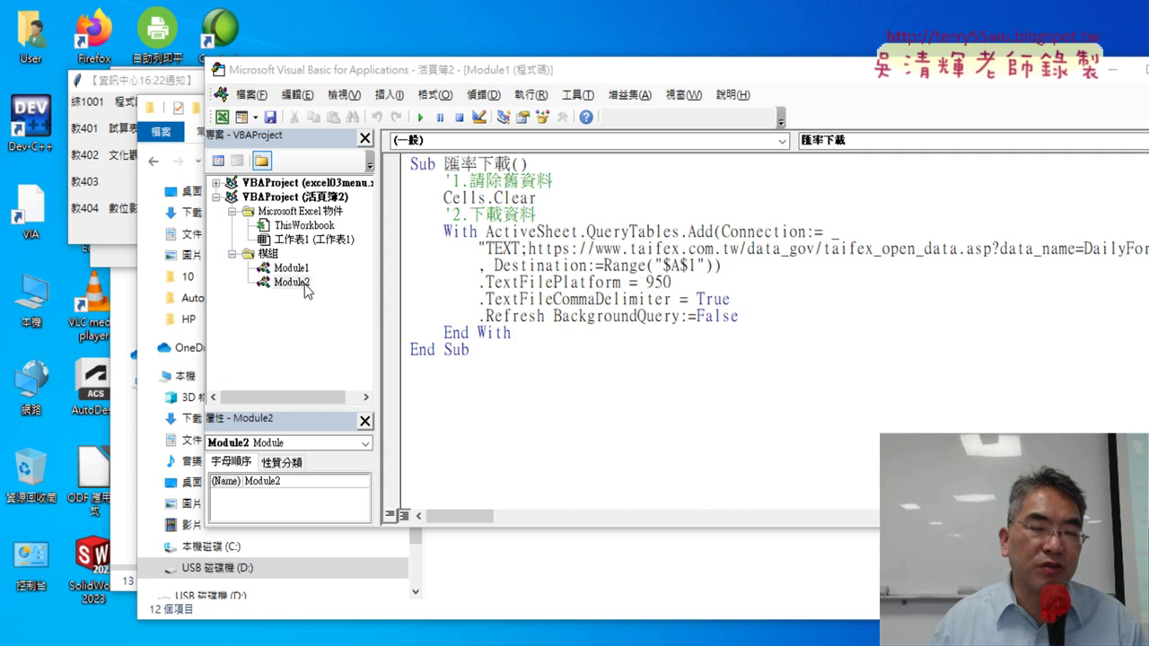
Open Module2's code and widen and reposition the VBA editor window.
double_click(296, 281)
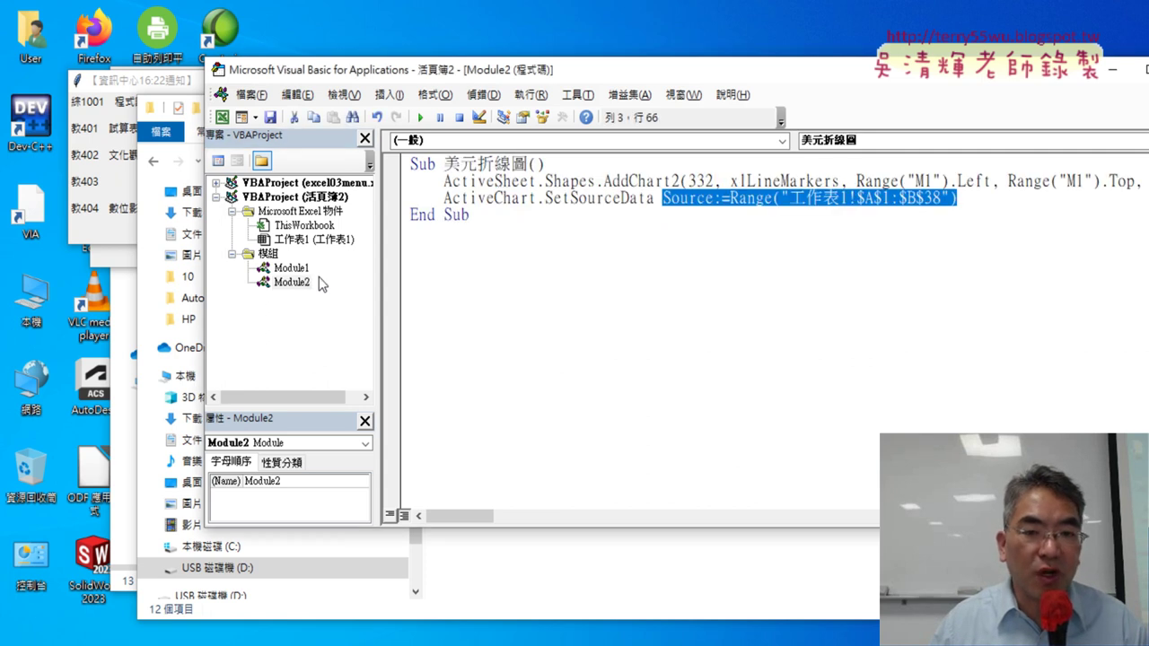
left_click(615, 235)
left_click(292, 283)
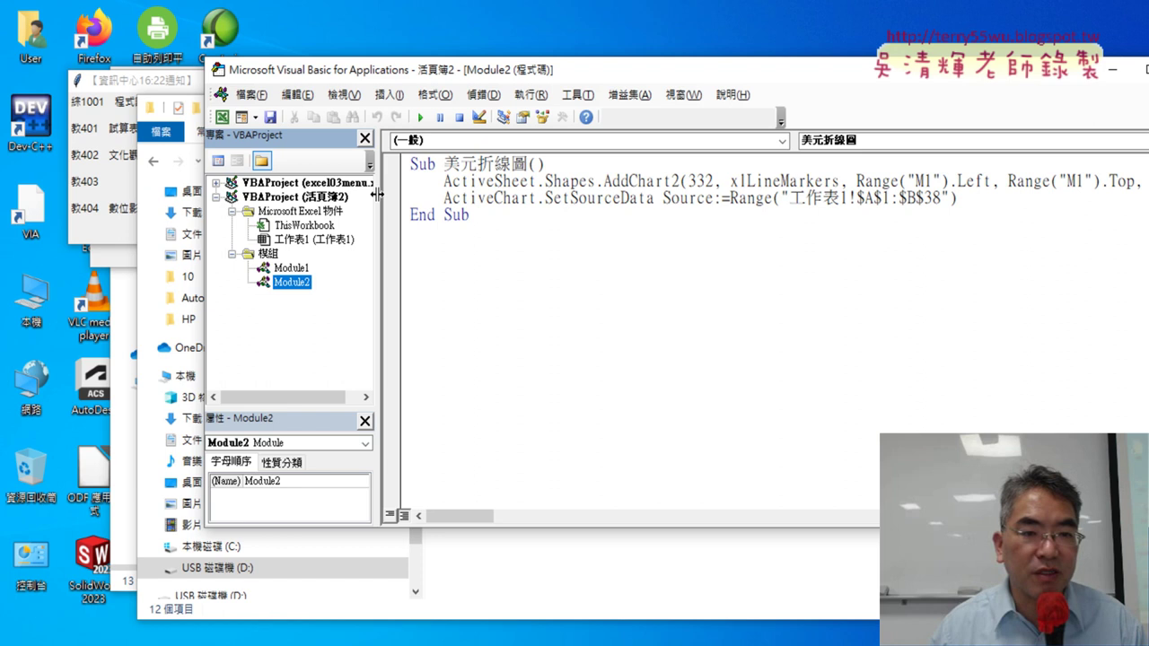
left_click_drag(379, 193, 339, 221)
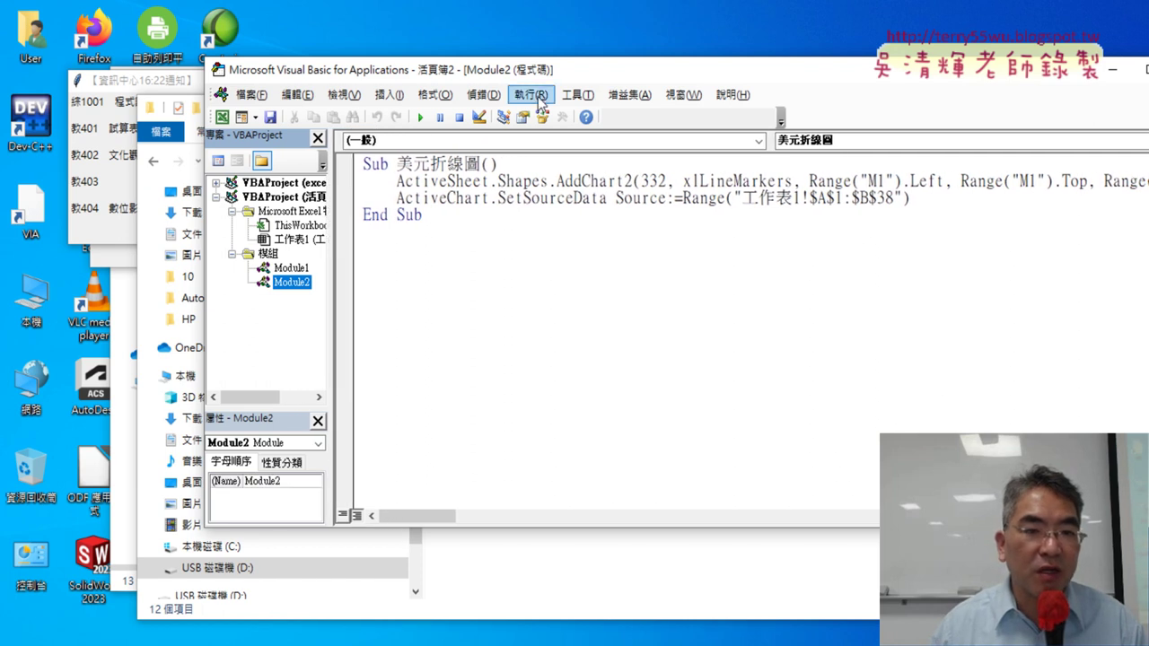
mouse_move(538, 75)
left_mouse_down()
mouse_move(549, 83)
mouse_move(373, 70)
left_mouse_up()
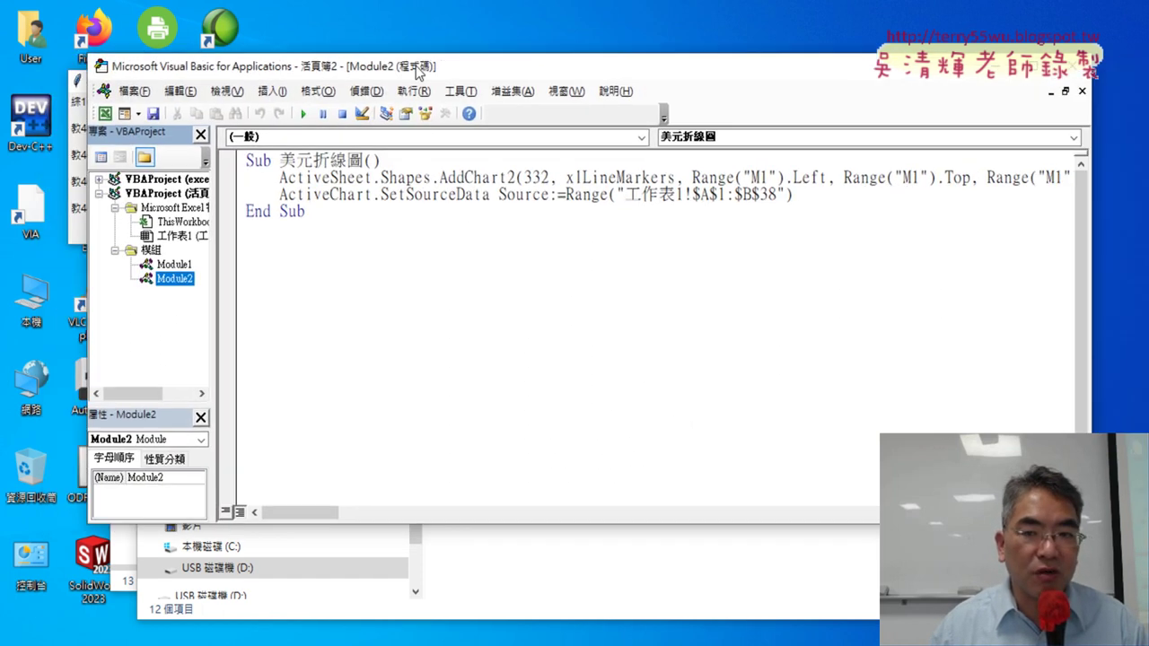
Check Module1's 匯率下載 code, review 美元折線圖's Range("M1") chart position, and return to Excel.
left_click(1003, 92)
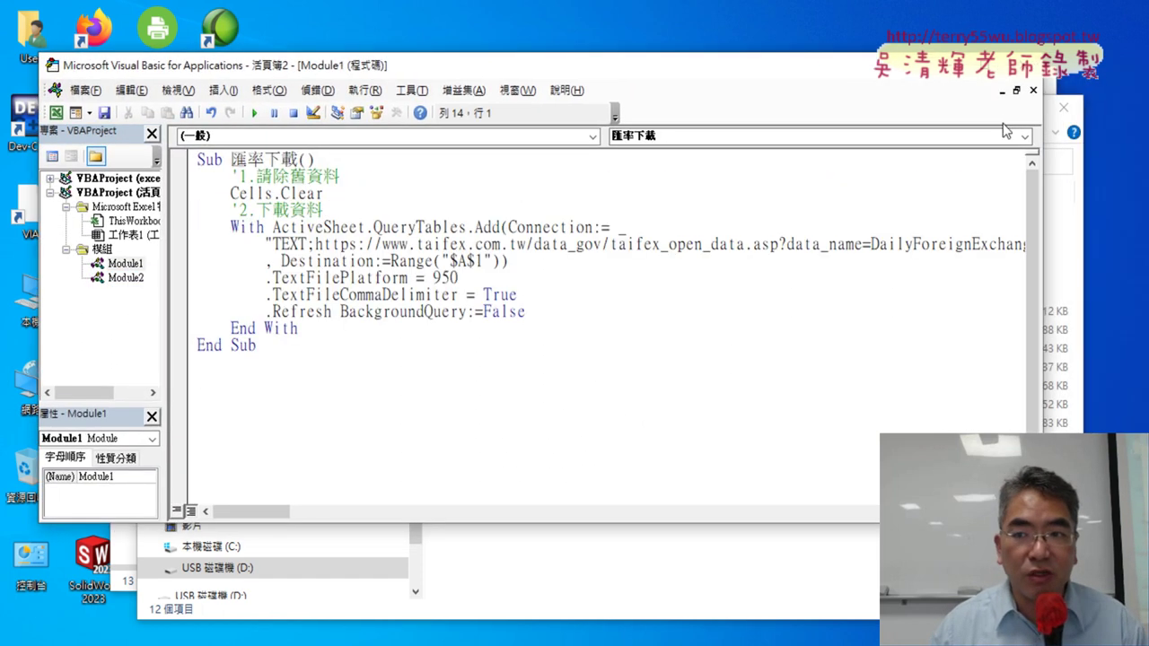
left_click(1033, 89)
double_click(135, 280)
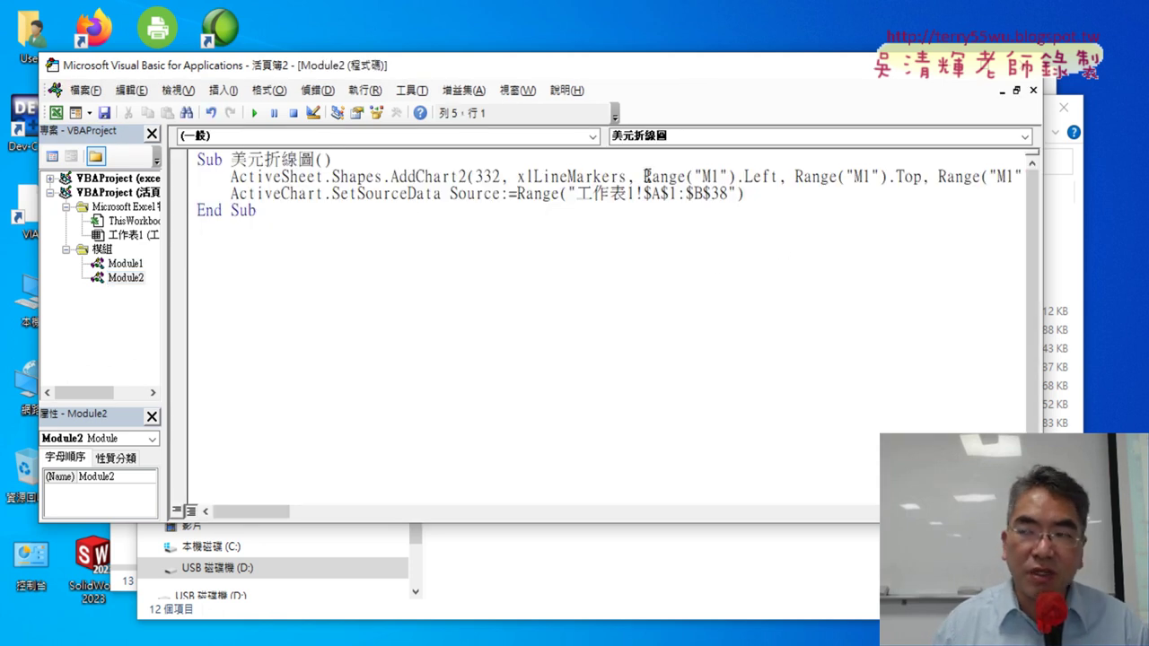
left_click_drag(643, 177, 780, 177)
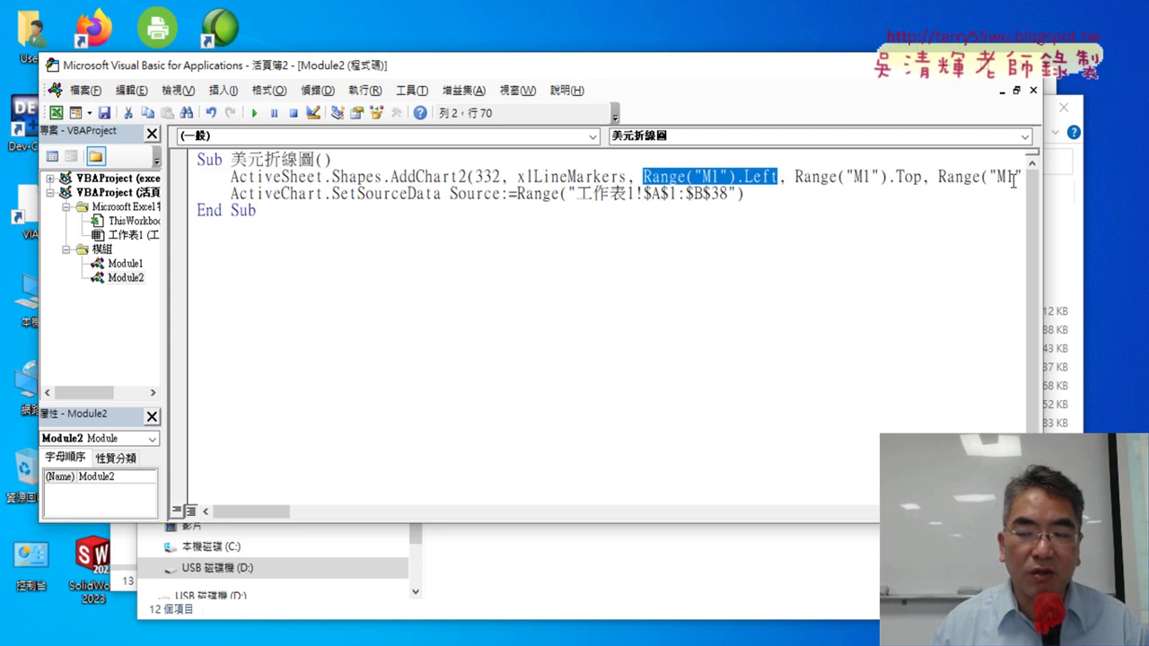
mouse_move(266, 511)
left_mouse_down()
mouse_move(301, 514)
mouse_move(273, 515)
left_mouse_up()
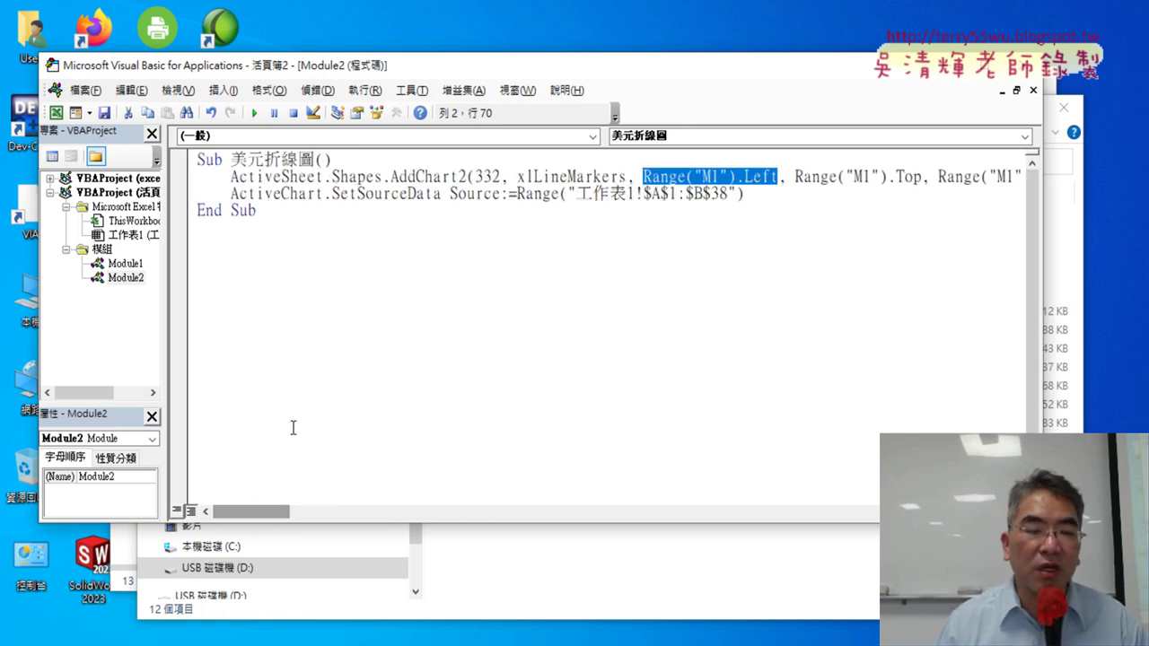
left_click_drag(293, 427, 318, 405)
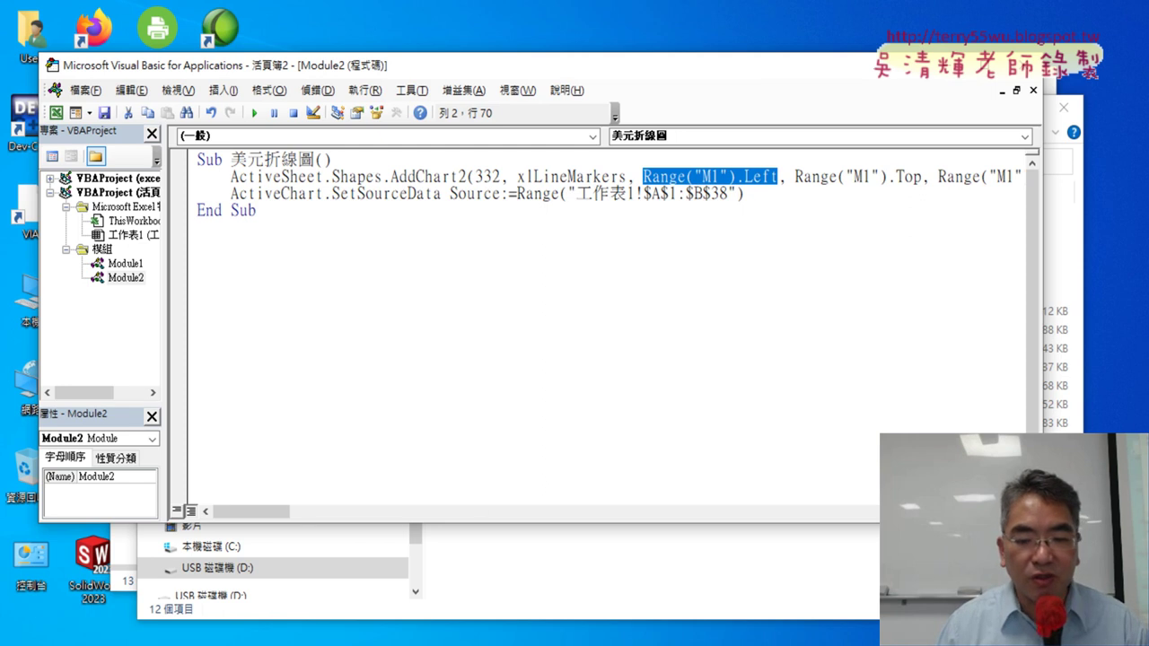
left_click(614, 582)
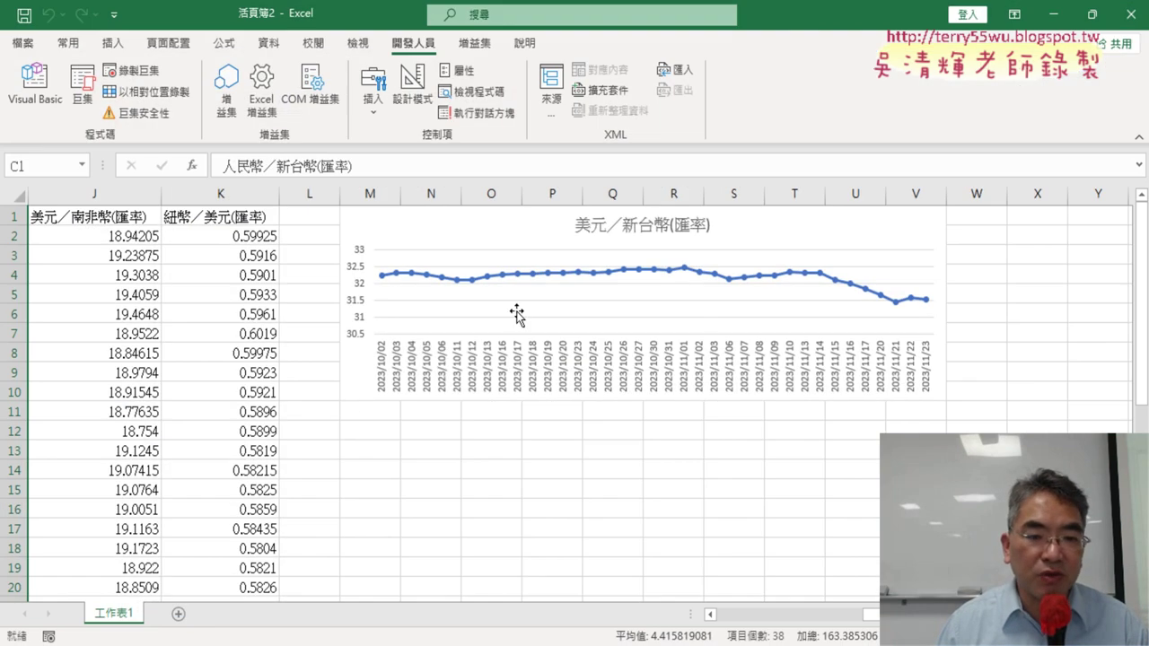
Review columns A and C (RMB rates) of the sheet, then reopen the Visual Basic editor.
scroll(379, 362, "left", 3)
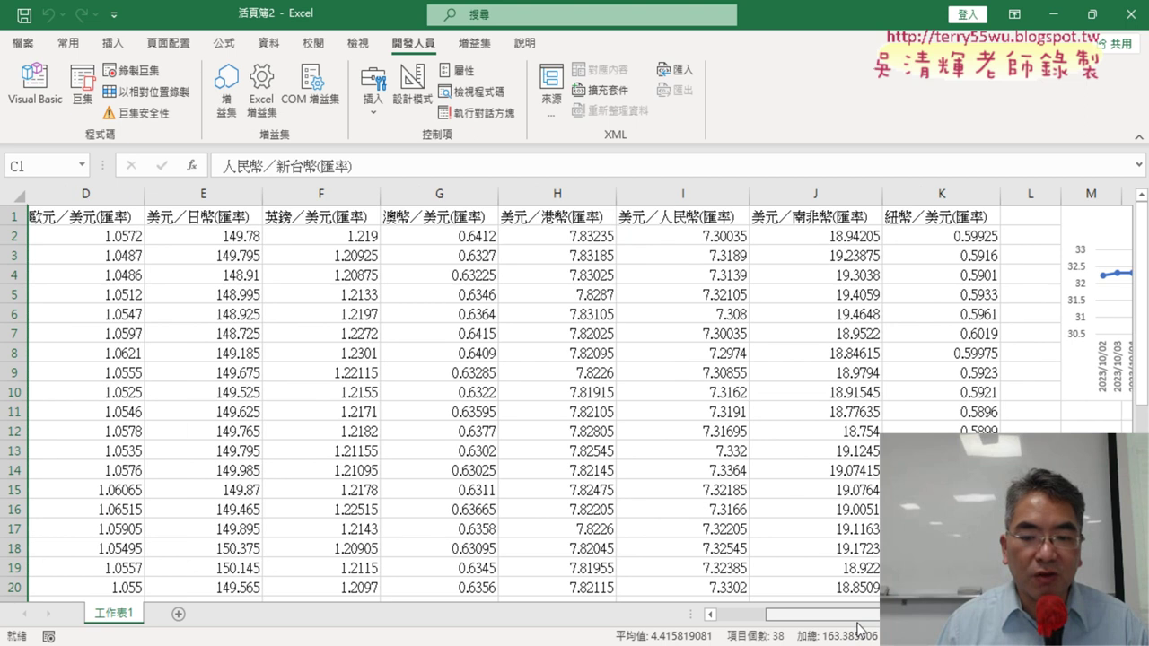
scroll(379, 362, "left", 2)
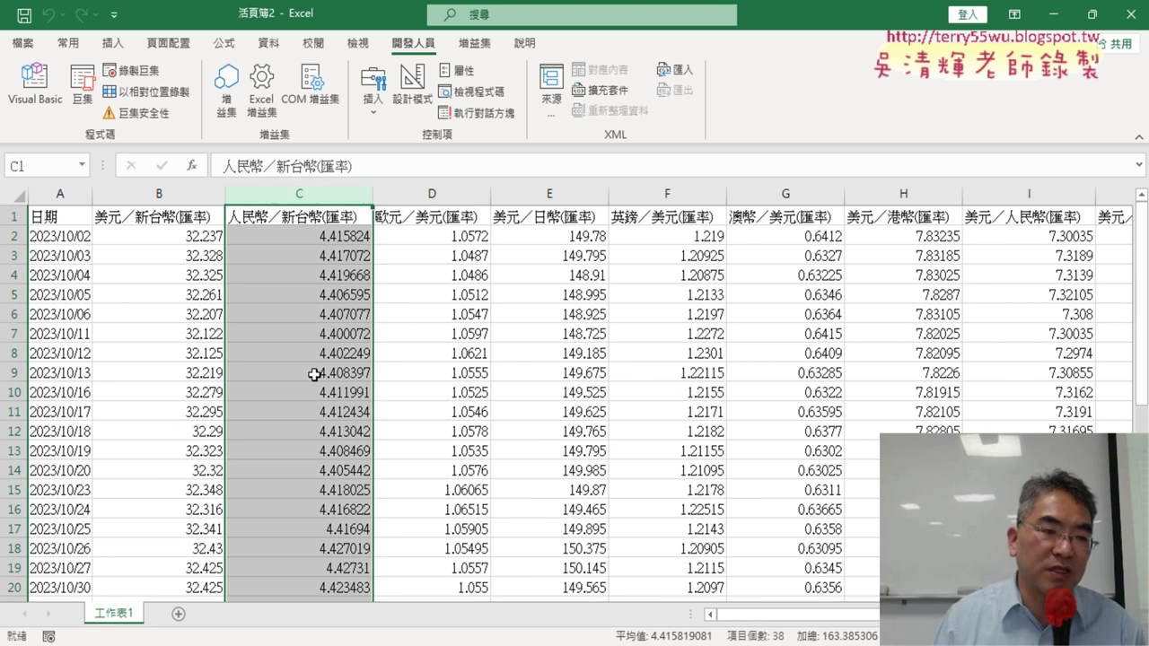
left_click(65, 195)
left_click(299, 194)
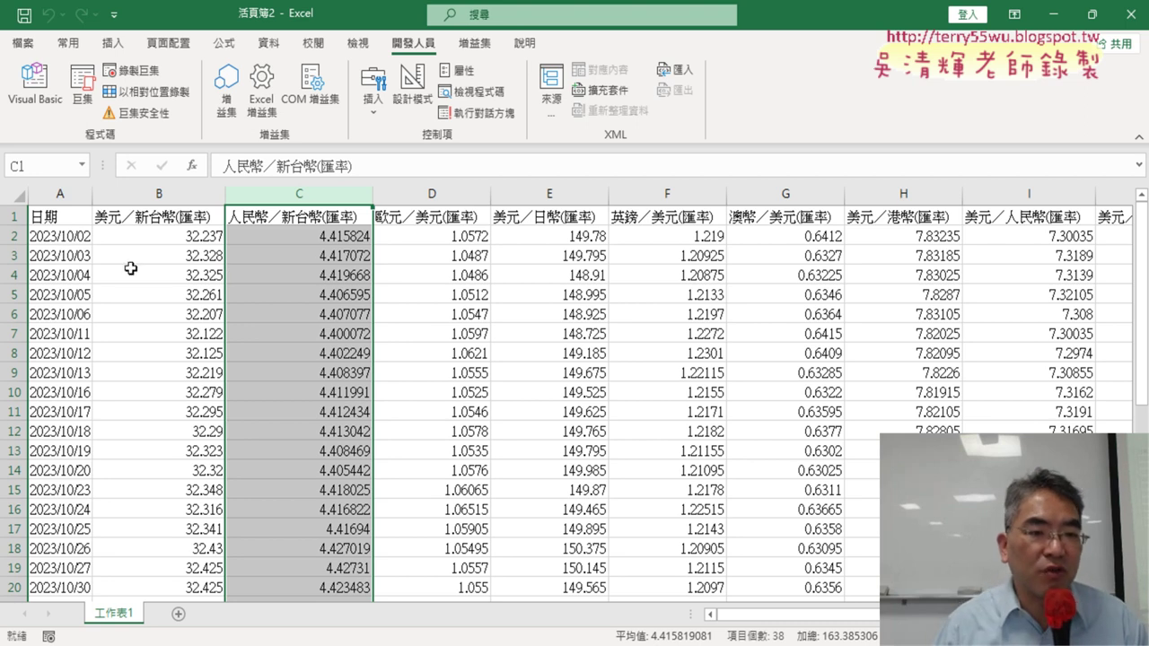
left_click(35, 88)
Copy the whole 美元折線圖 sub and paste a duplicate below its End Sub.
key("ctrl+a")
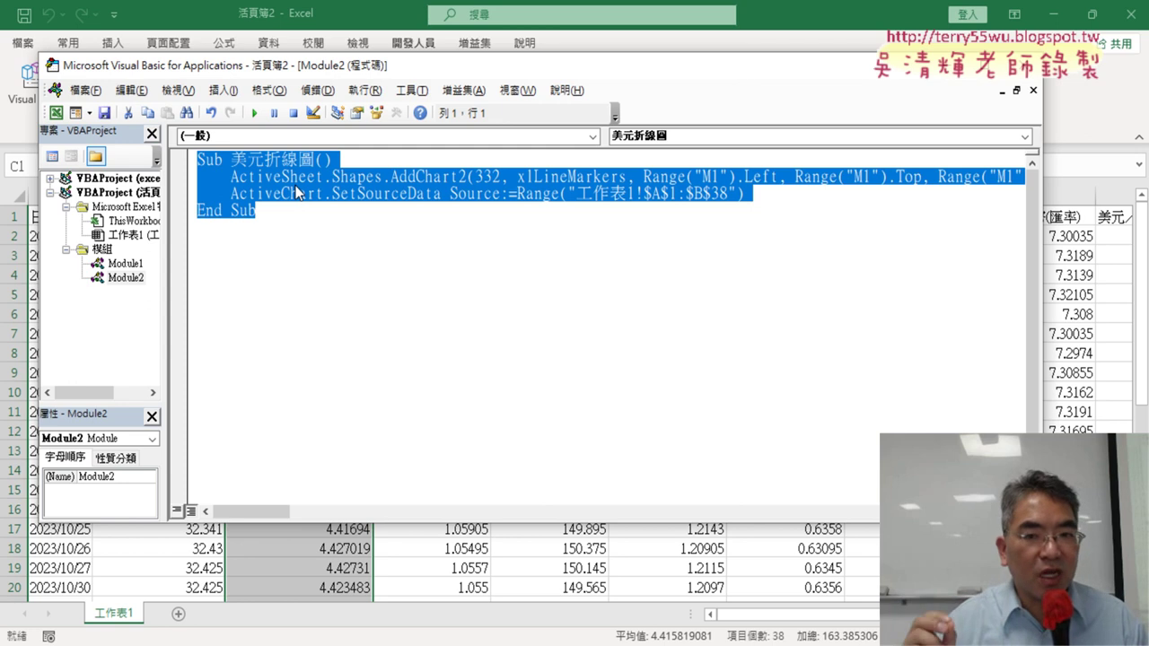
right_click(297, 190)
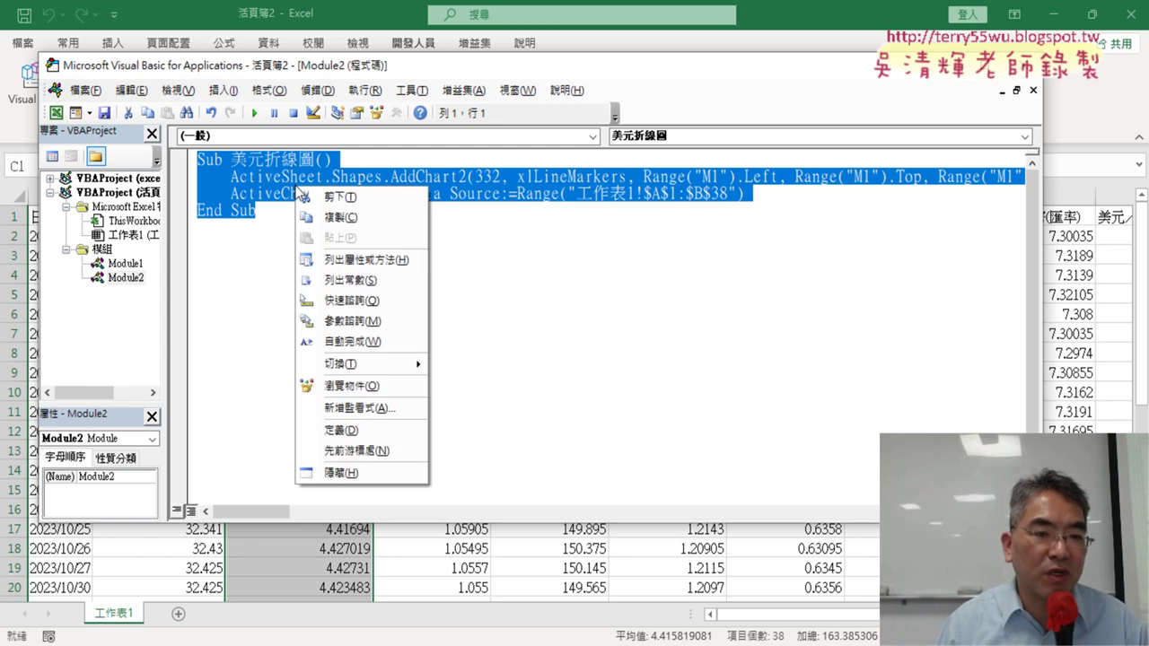
left_click(325, 221)
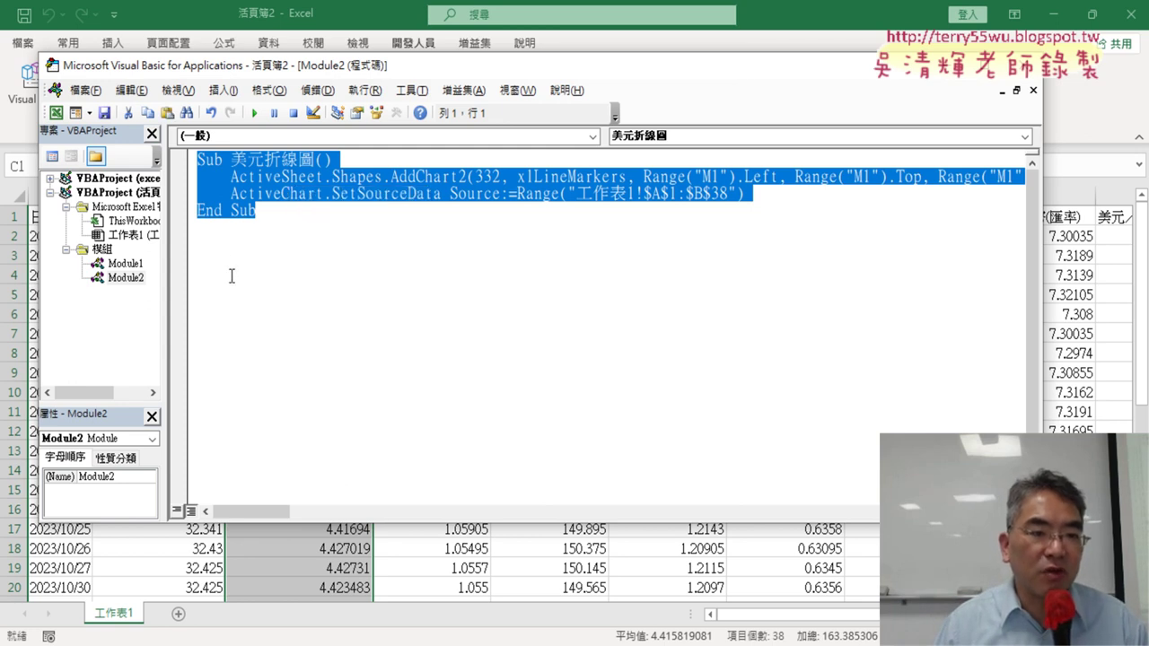
left_click(233, 244)
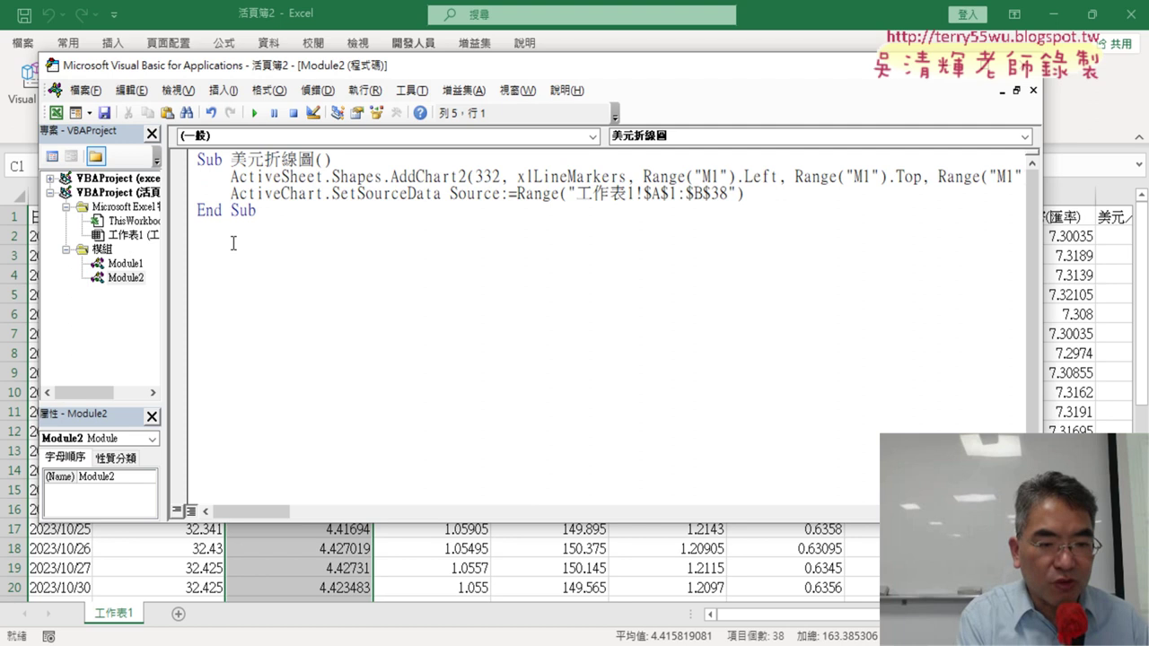
key("ctrl+v")
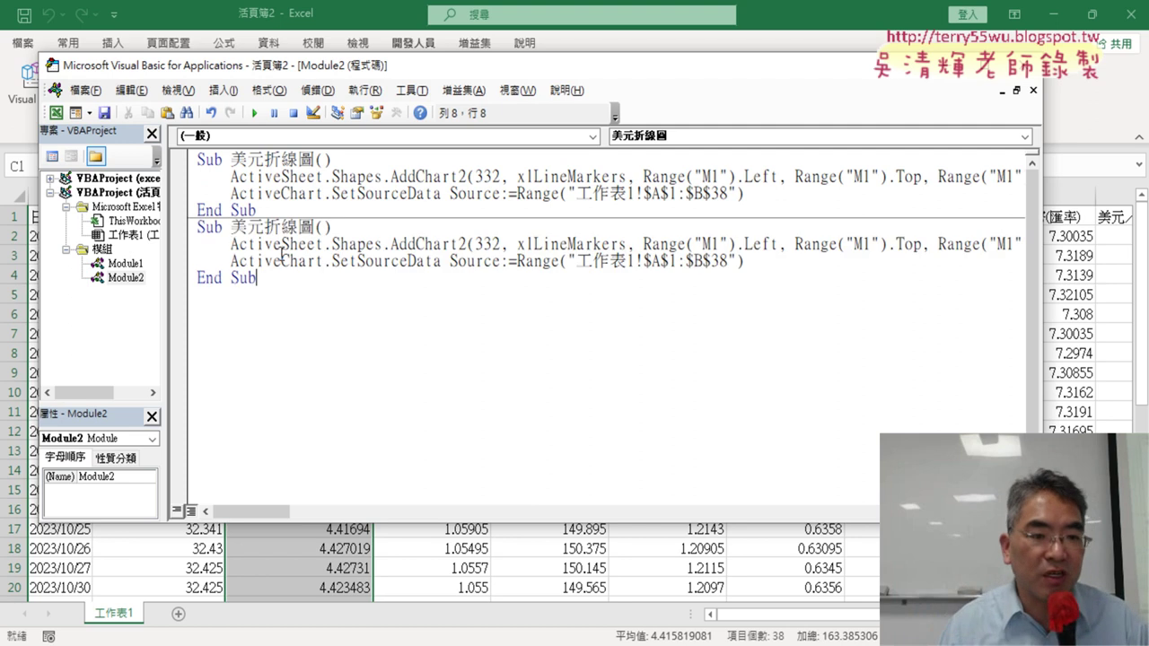
left_click_drag(166, 292, 123, 292)
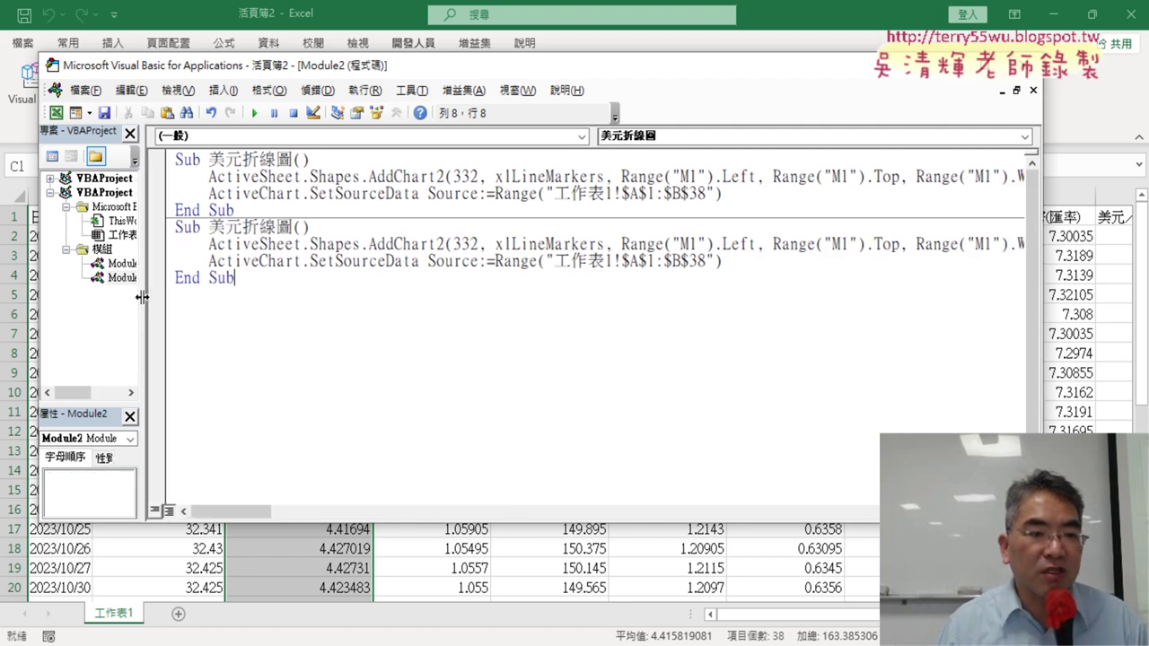
left_click_drag(221, 231, 192, 230)
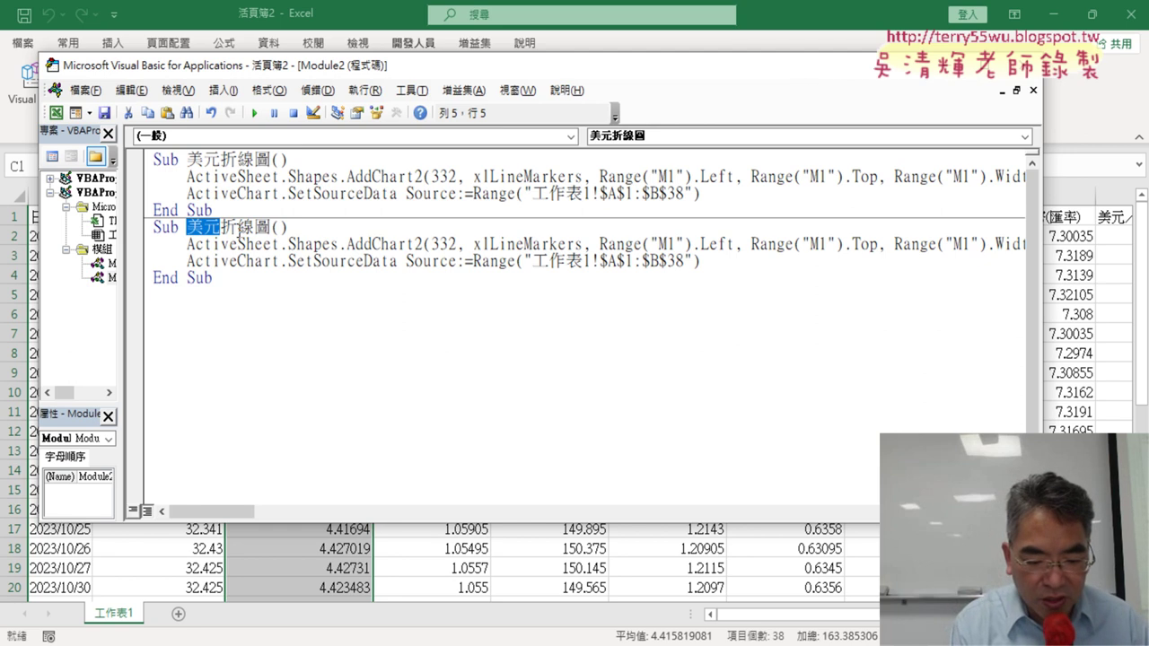
Rename the copy to 人民幣折線圖 and change both M1 chart anchors to M11.
type("人元")
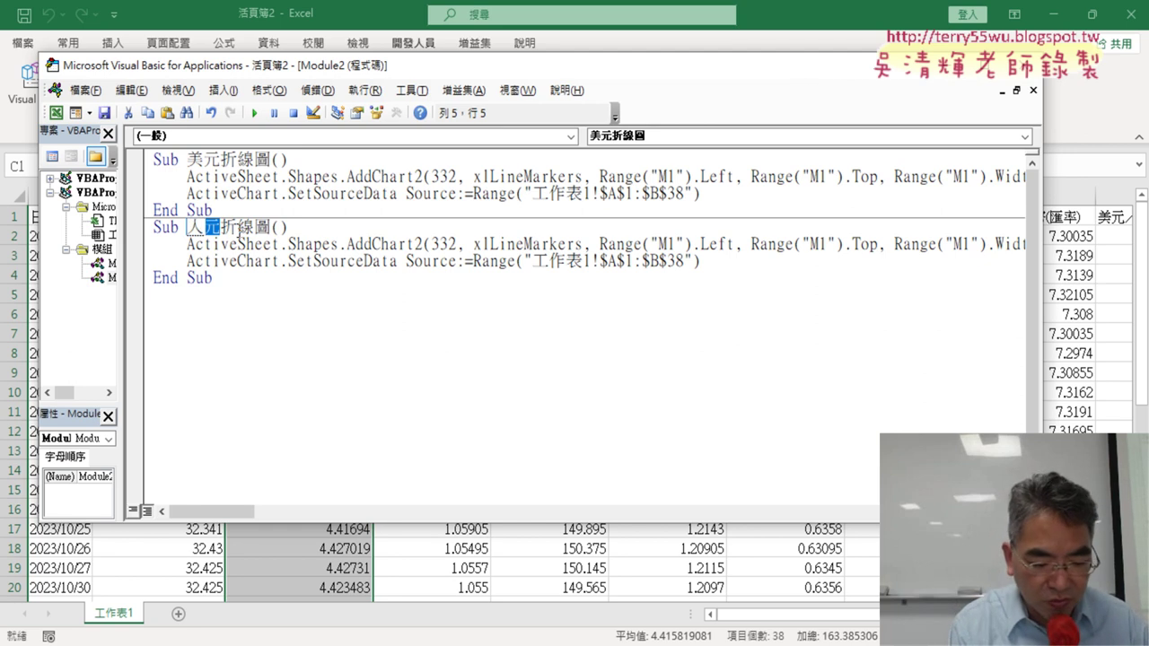
type("口")
type("民折")
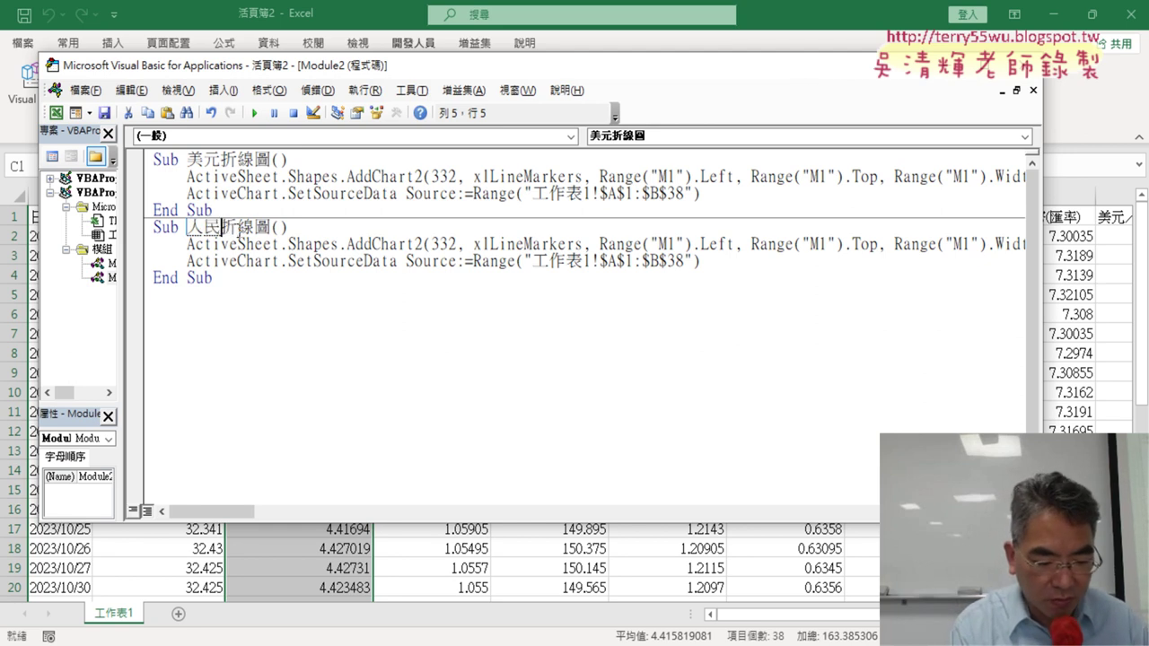
type("幣折")
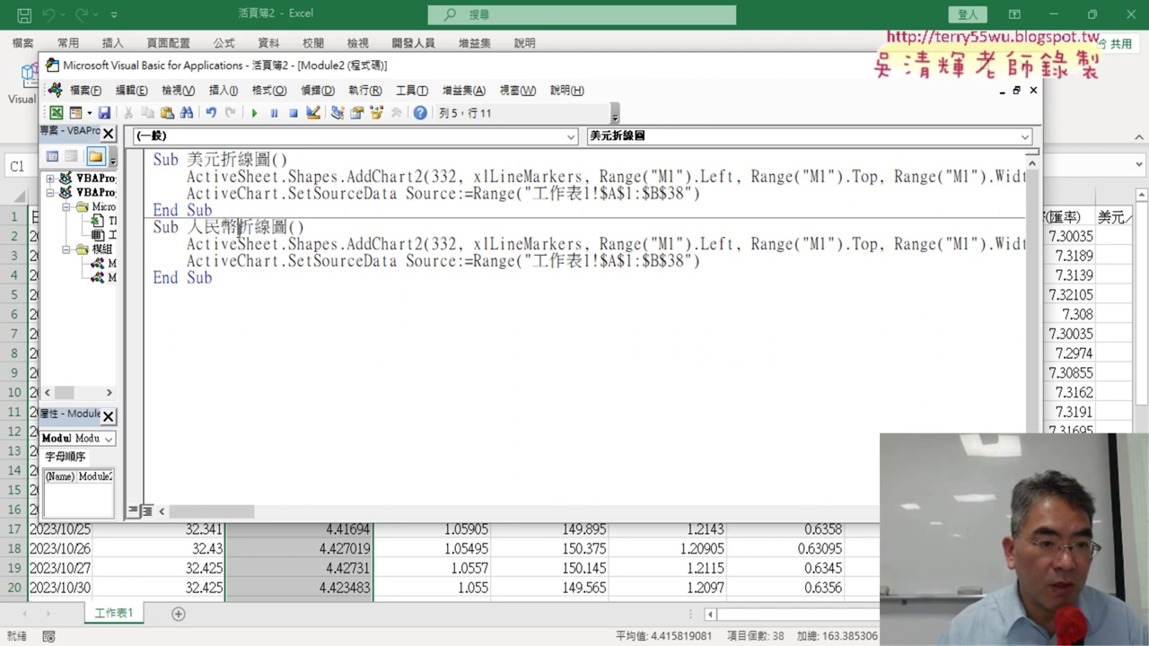
key("Return")
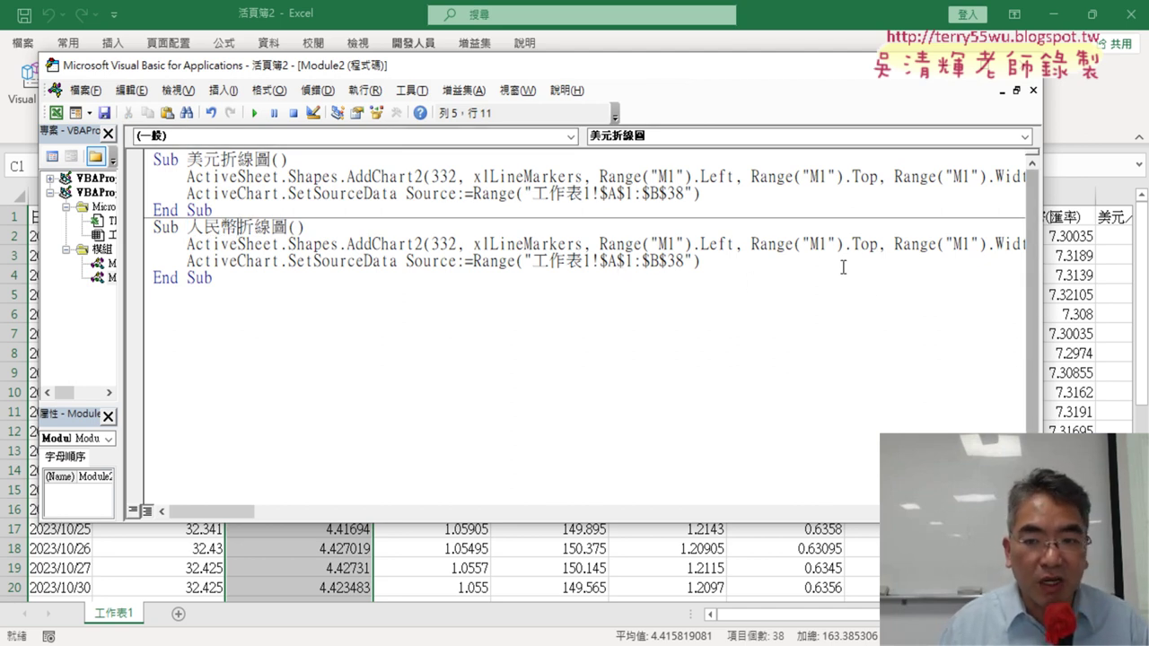
left_click(679, 243)
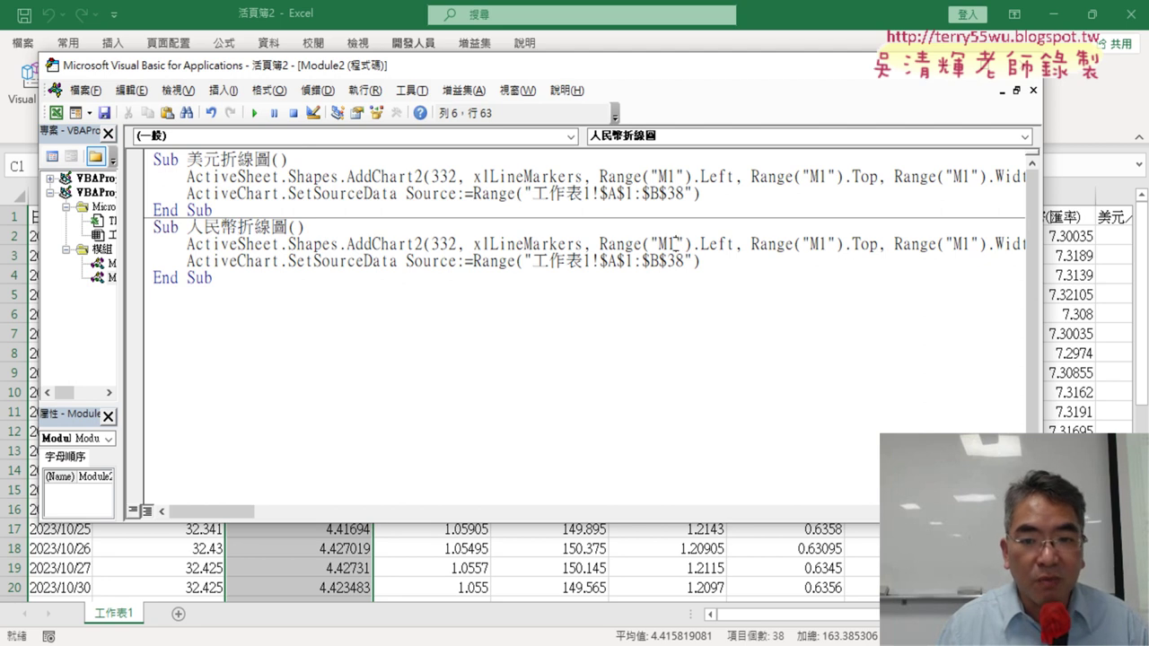
type("1")
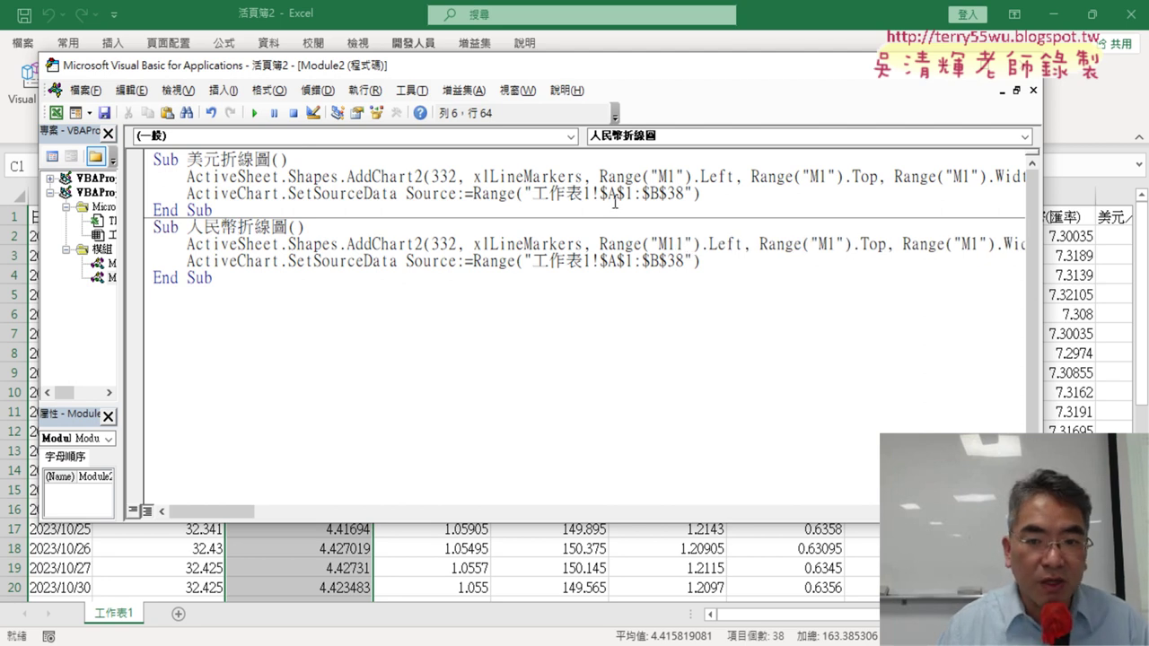
left_click(835, 243)
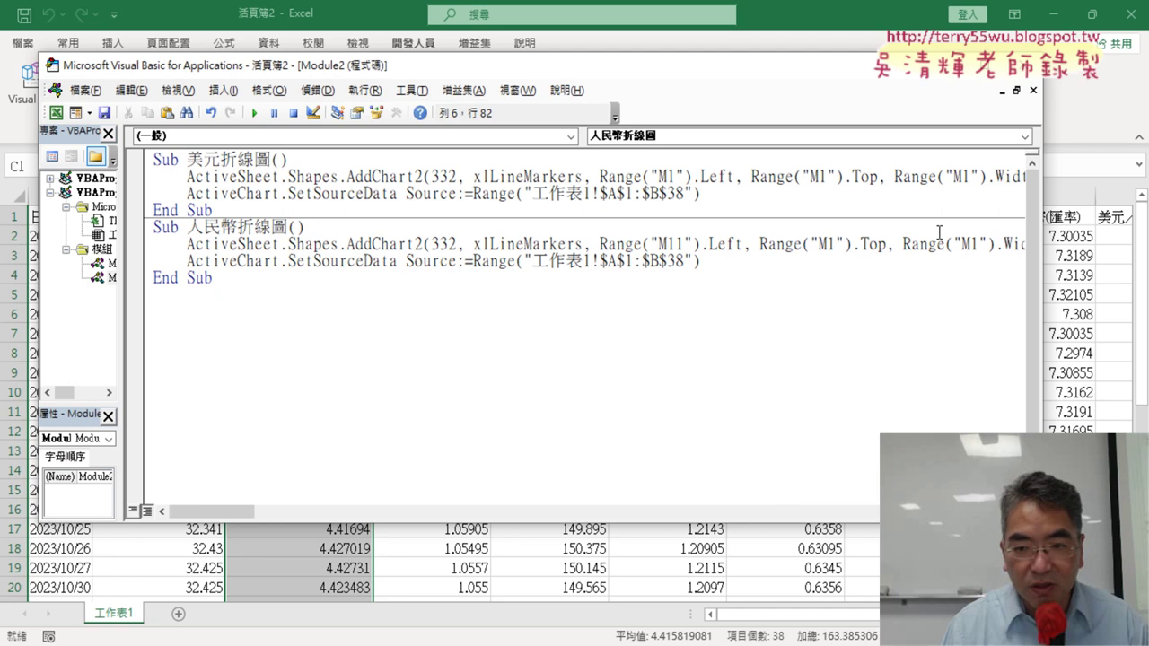
type("1")
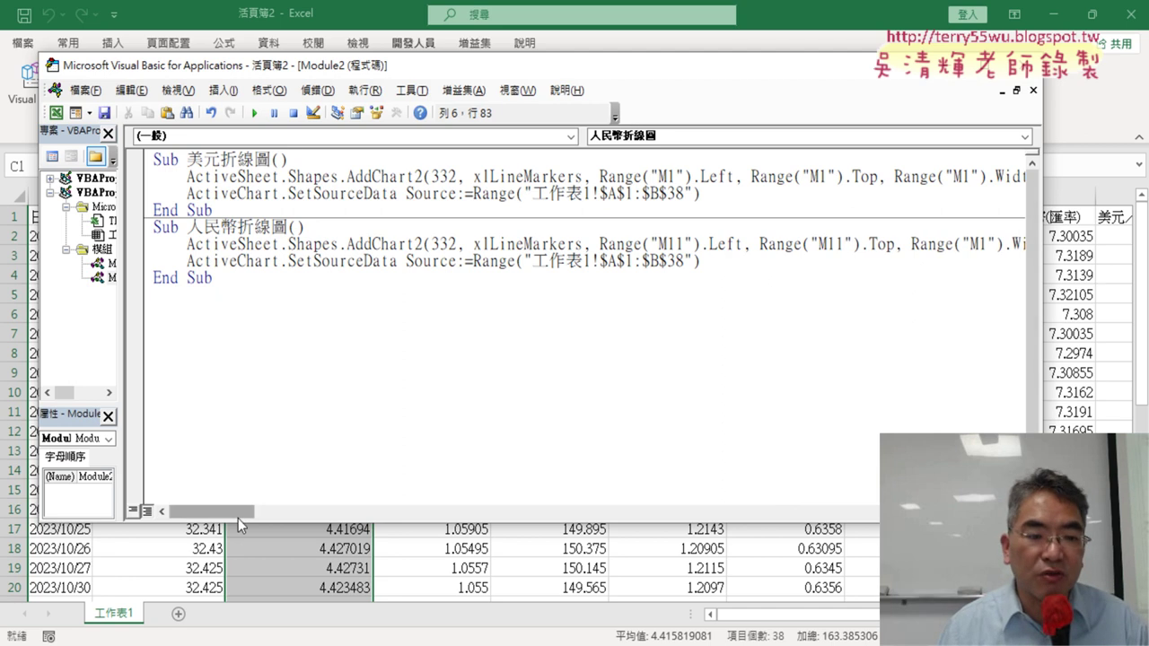
left_click_drag(234, 518, 233, 518)
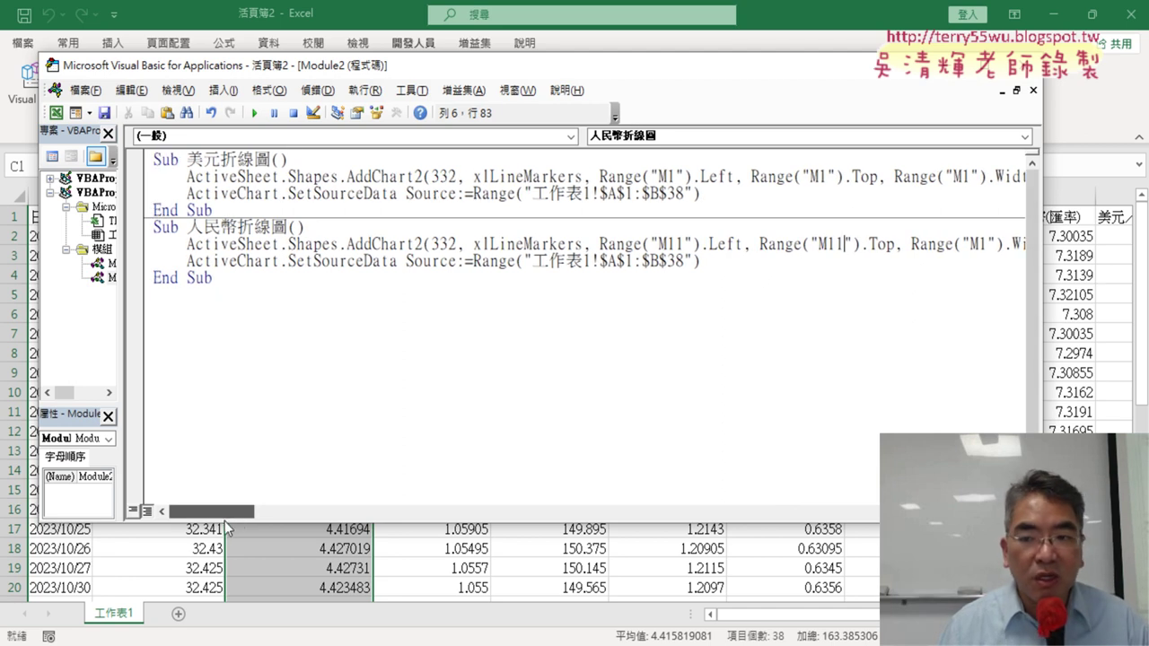
left_click_drag(799, 619, 871, 614)
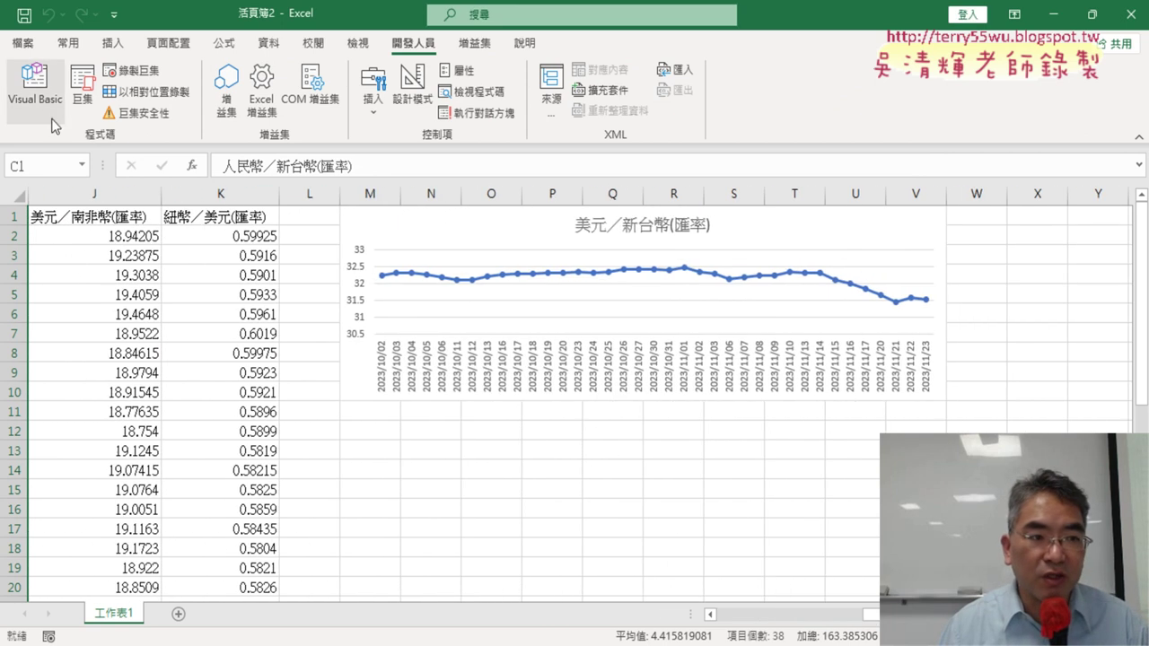
Run 人民幣折線圖 to add a second chart at M11, still titled 美元／新台幣(匯率).
left_click(34, 85)
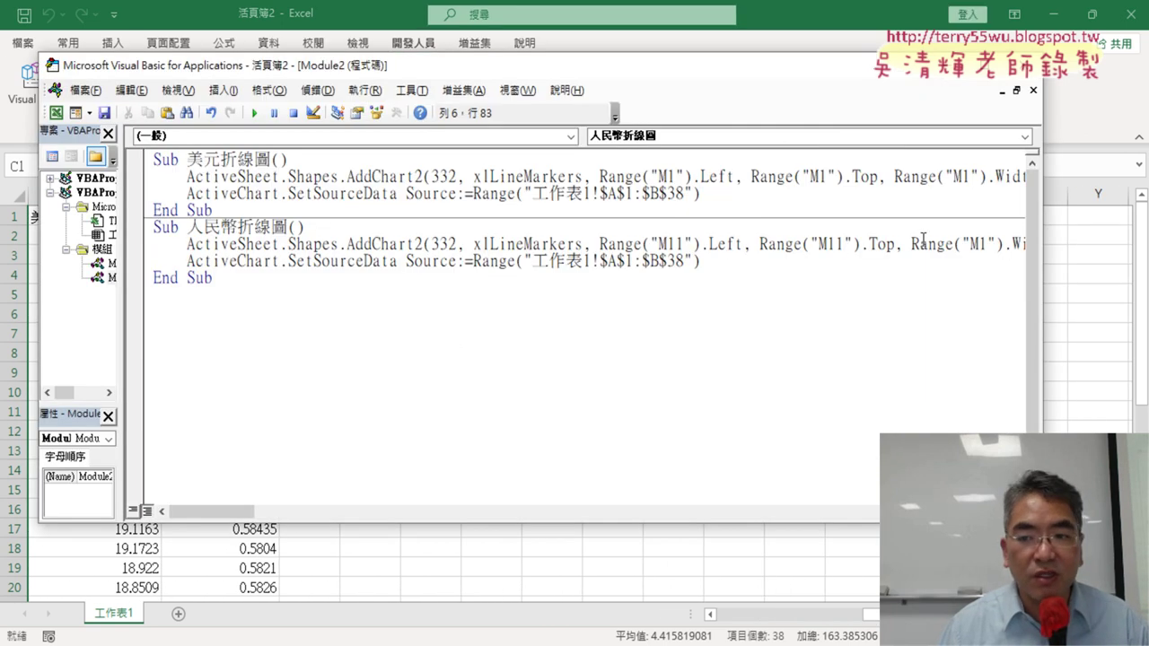
left_click_drag(1048, 254, 557, 243)
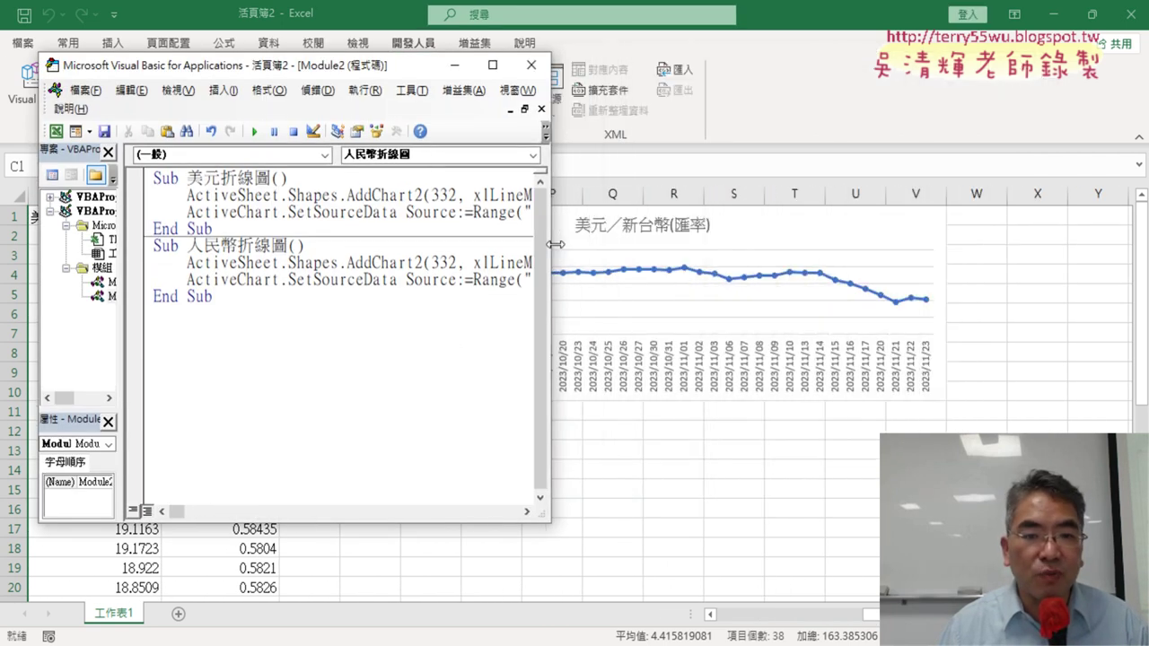
left_click(254, 131)
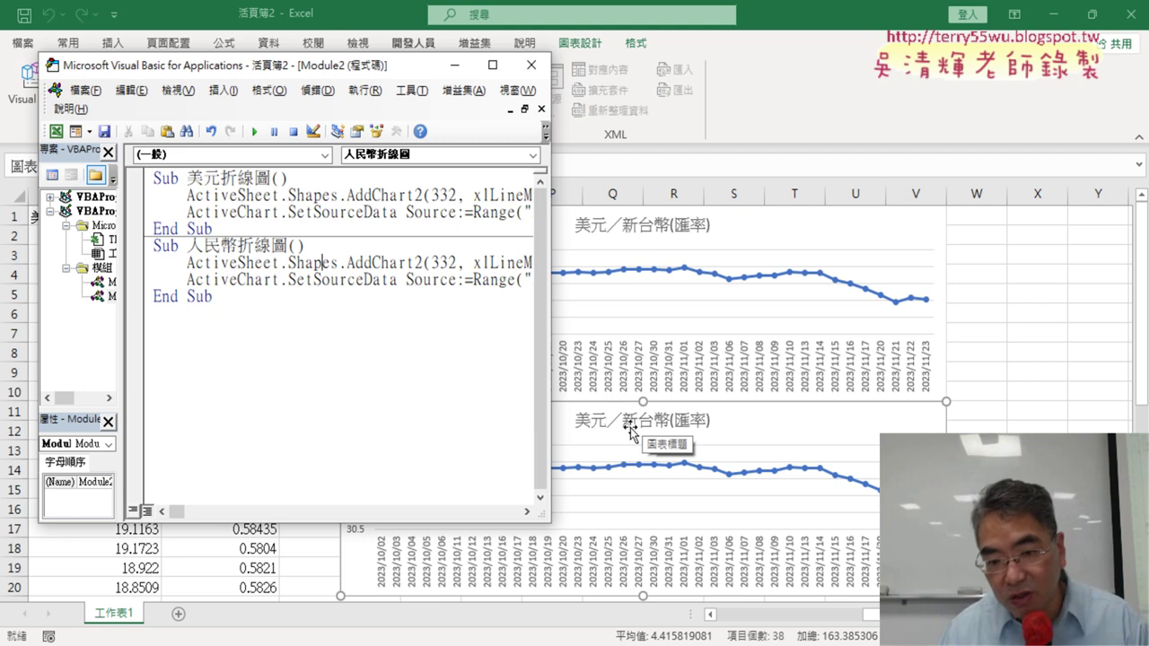
left_click_drag(549, 386, 813, 374)
left_click_drag(700, 262, 411, 262)
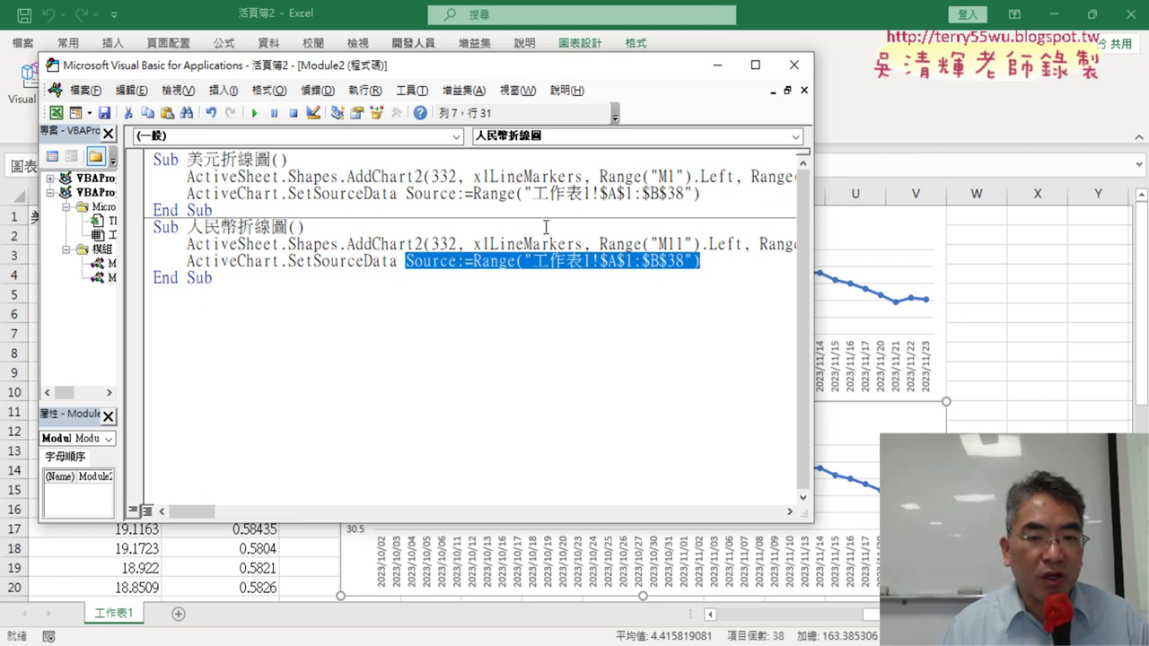
Strip the 工作表1! prefix and $ signs so 美元折線圖's range reads A1:B38.
left_click(545, 228)
left_click_drag(533, 193, 599, 193)
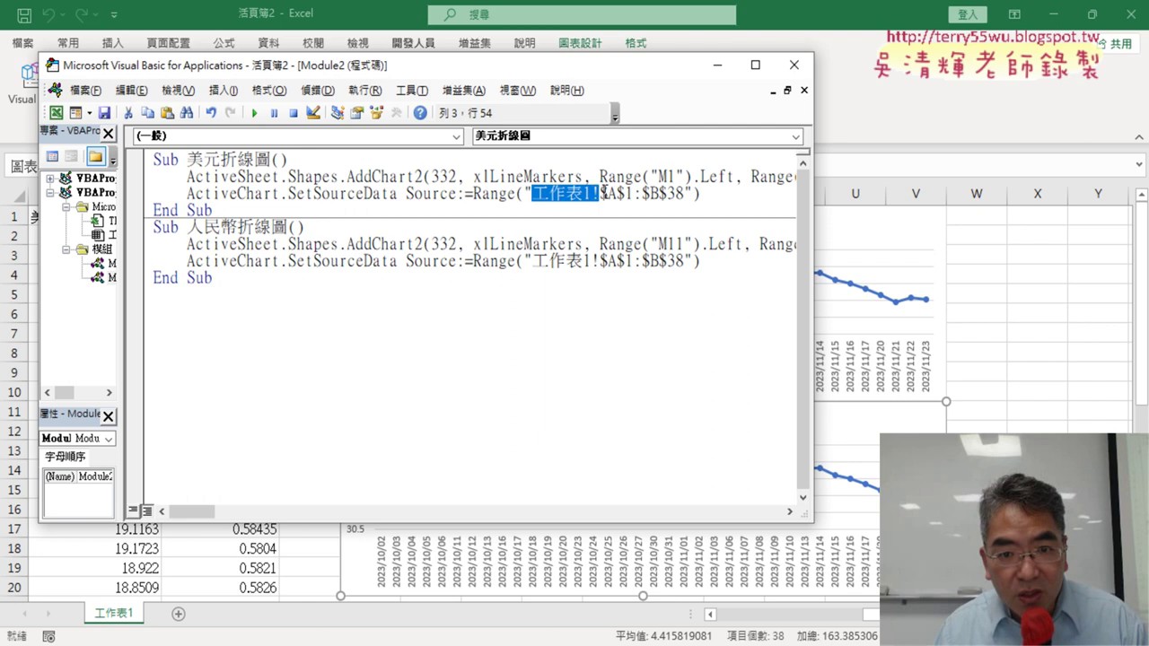
left_click(601, 193)
left_click_drag(534, 193, 600, 193)
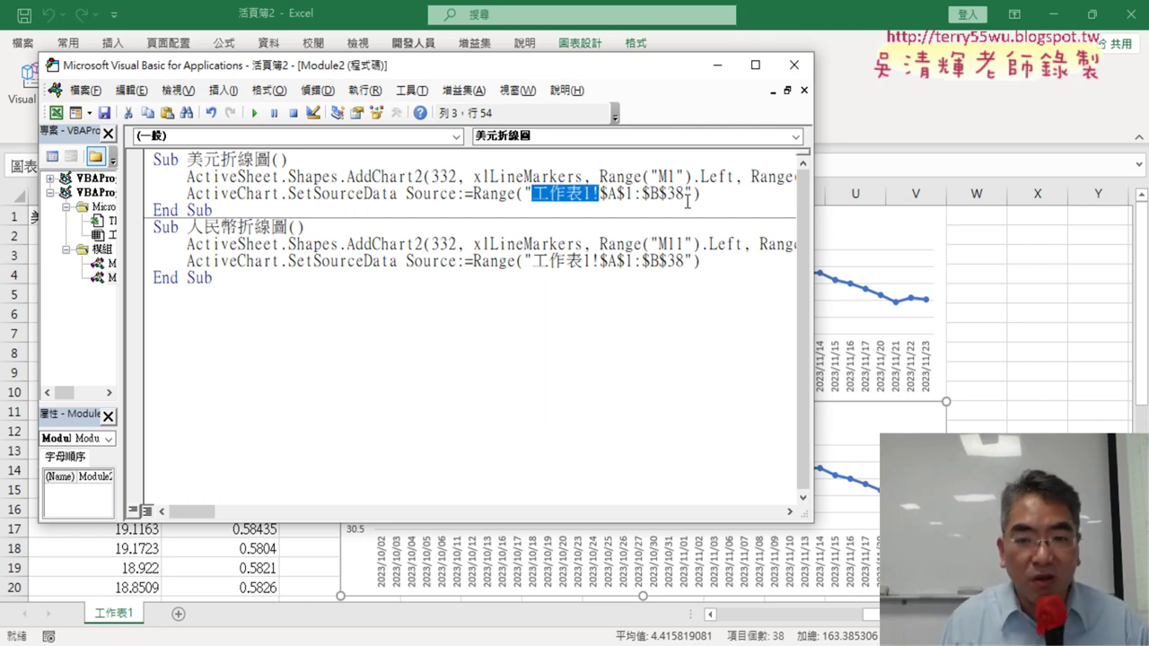
key("Delete")
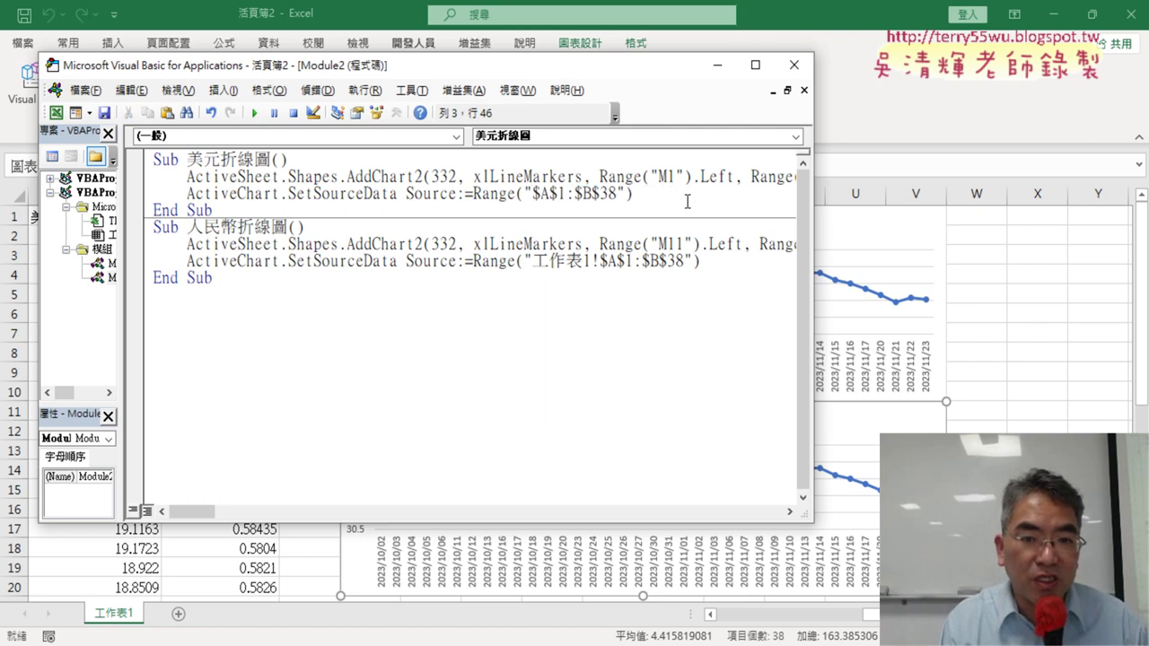
key("Delete")
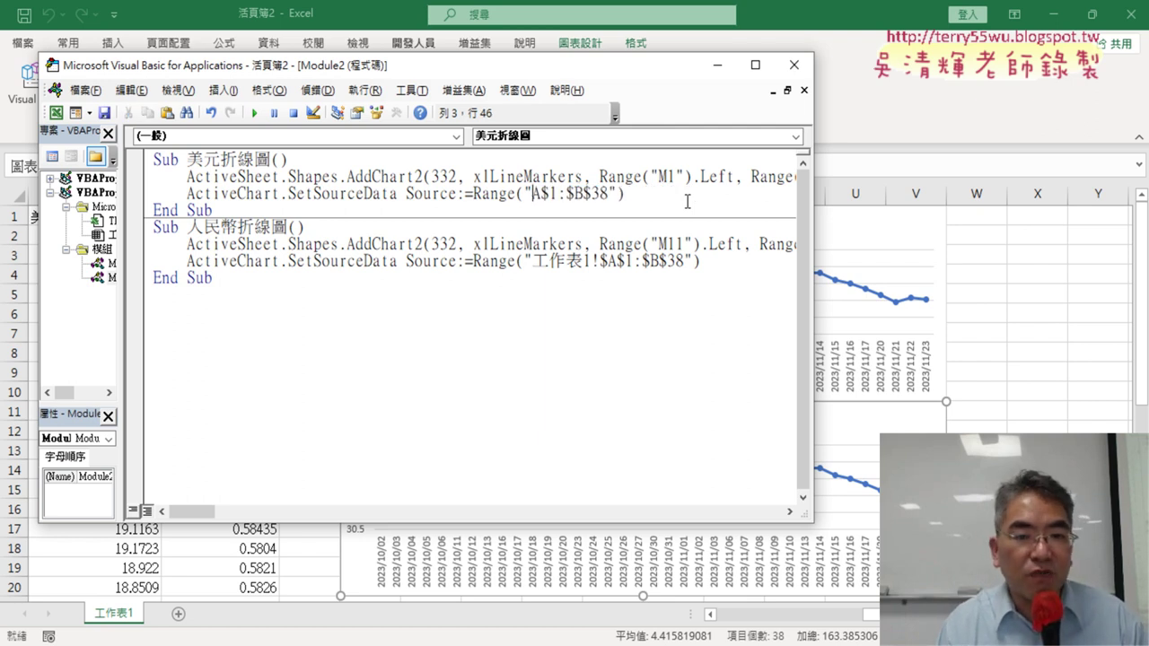
key("Delete")
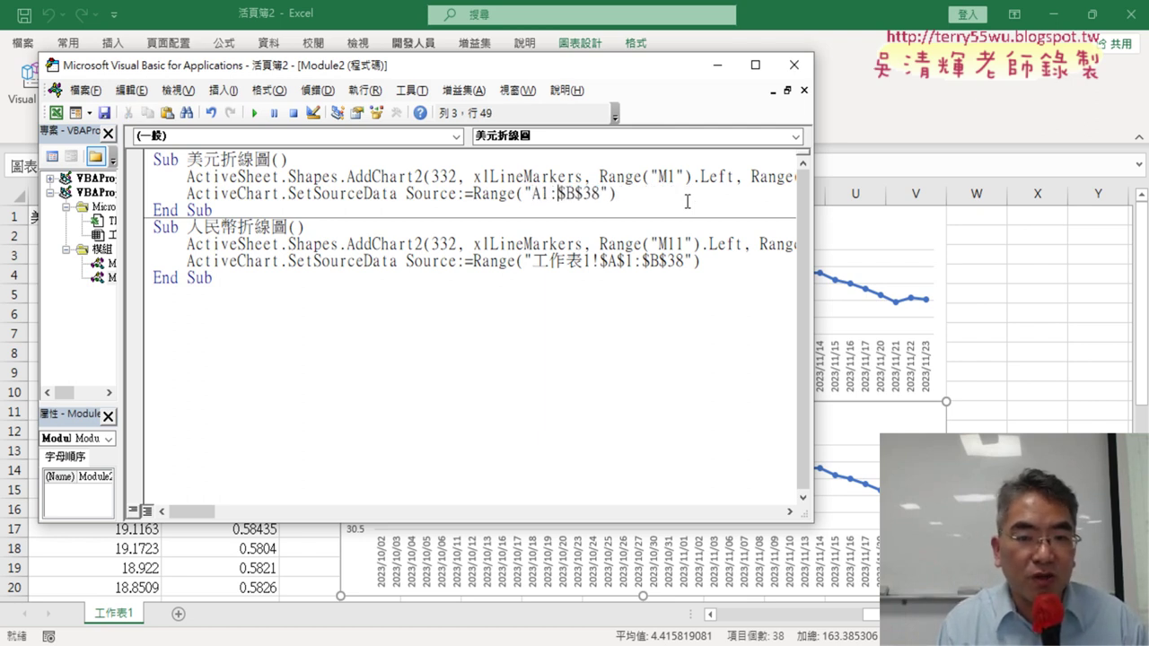
key("Delete")
key("Delete")
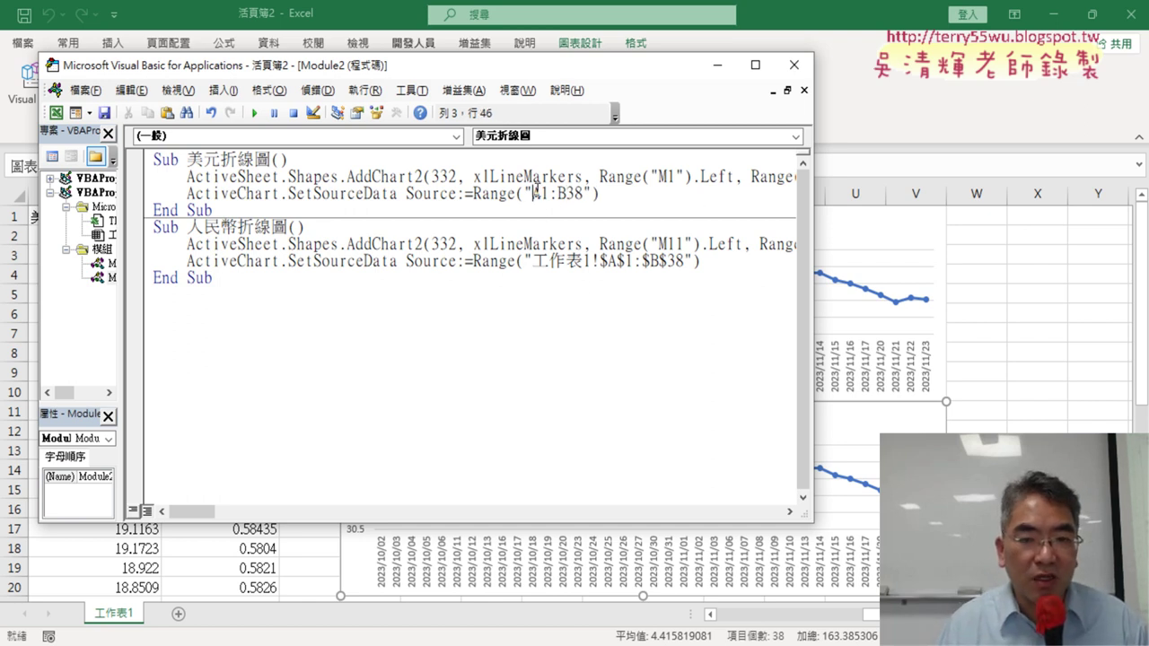
Paste A1:B38 into 人民幣折線圖's source line and change it to A1:C38.
left_click_drag(534, 192, 585, 190)
key("ctrl+c")
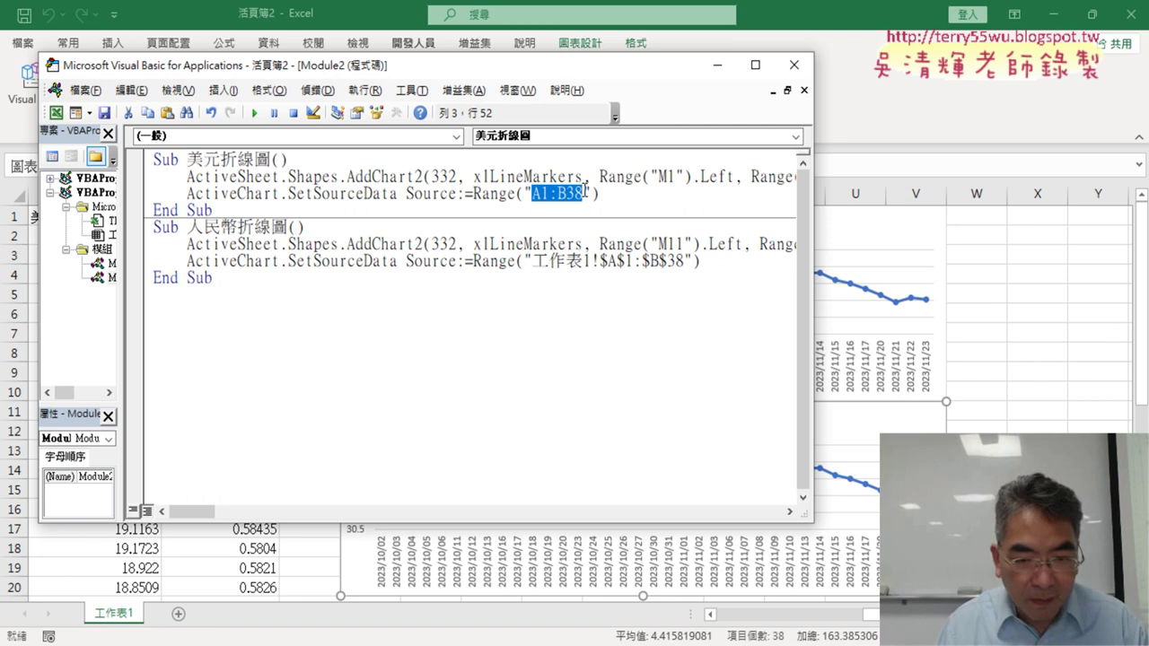
left_click_drag(533, 261, 685, 261)
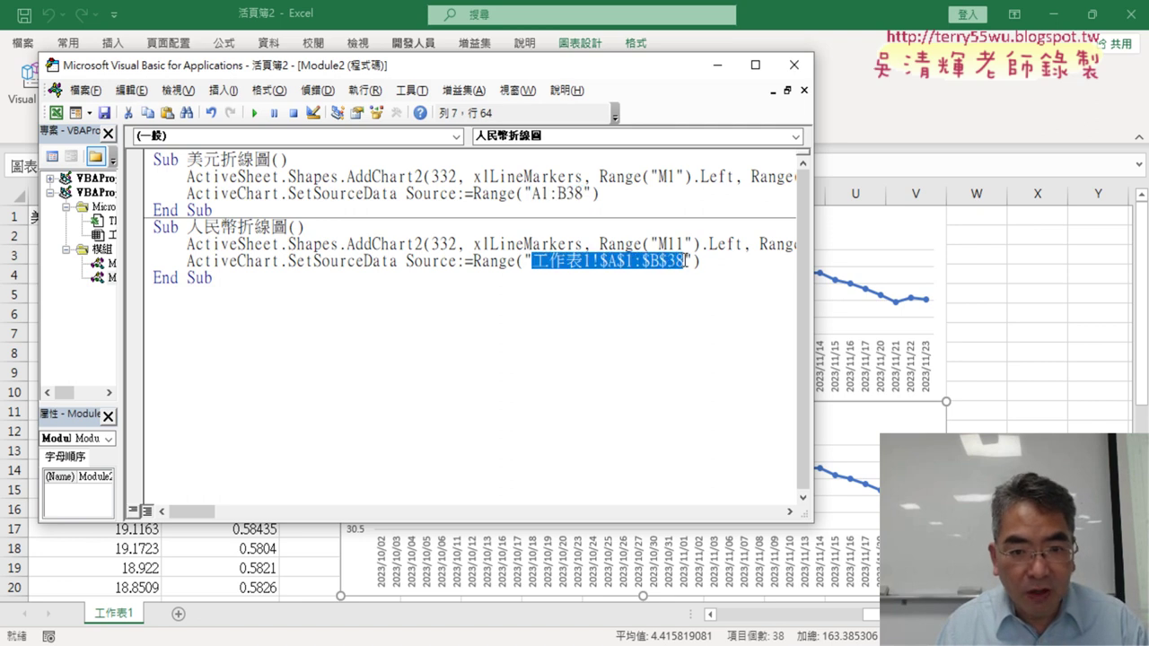
key("ctrl+v")
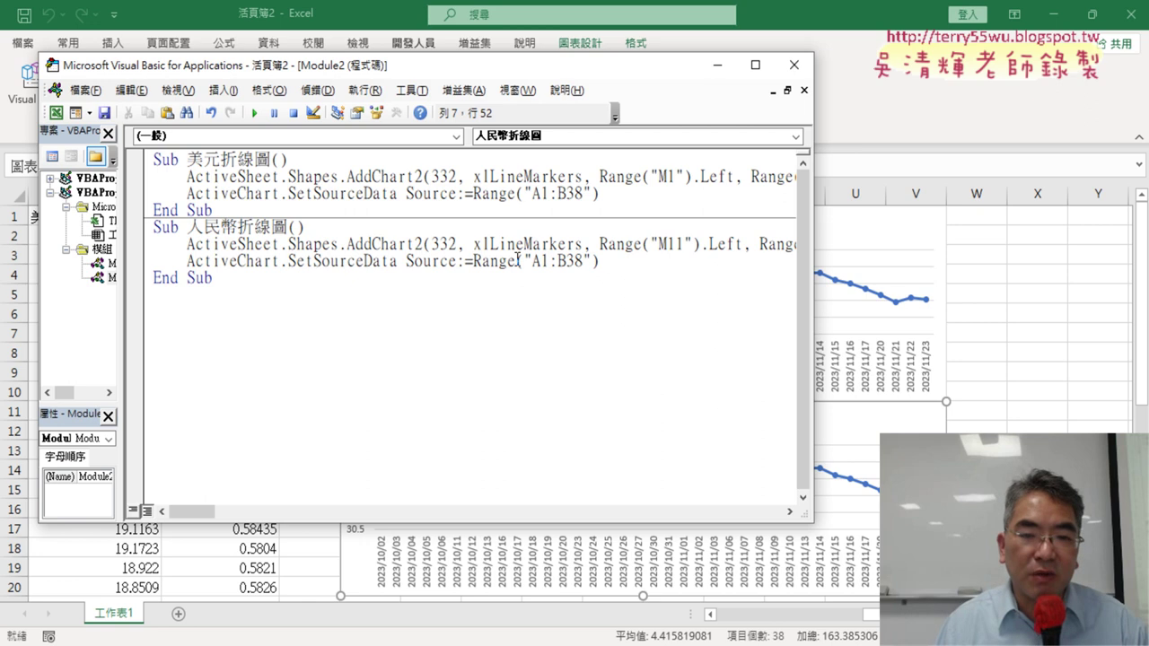
left_click_drag(565, 260, 557, 260)
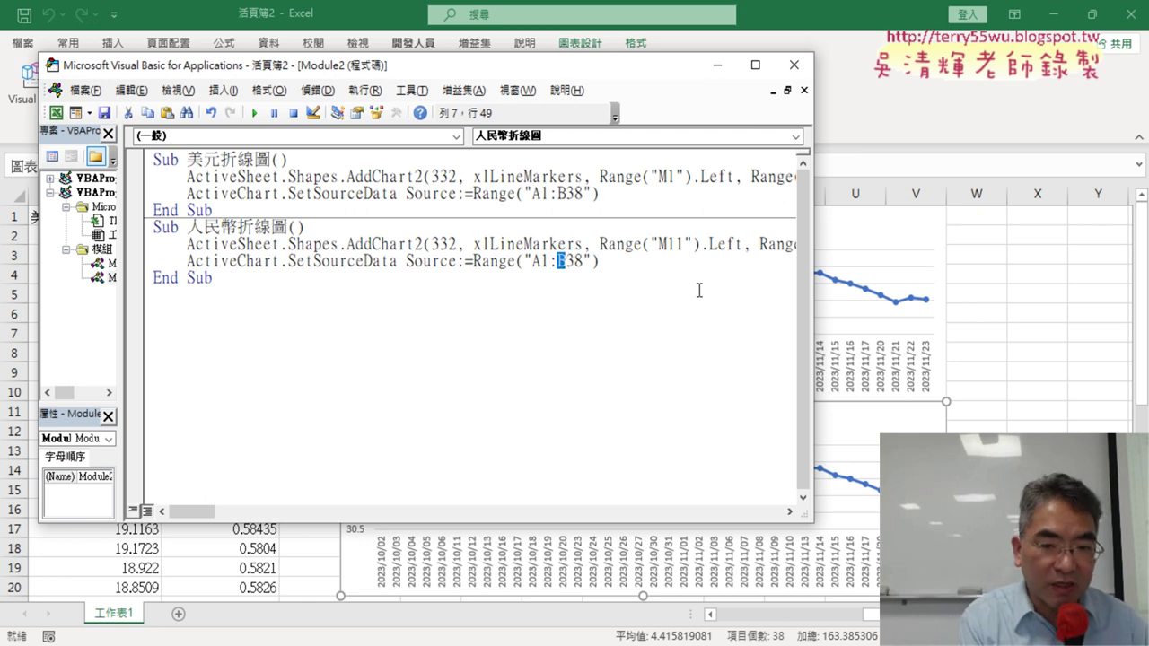
type("C")
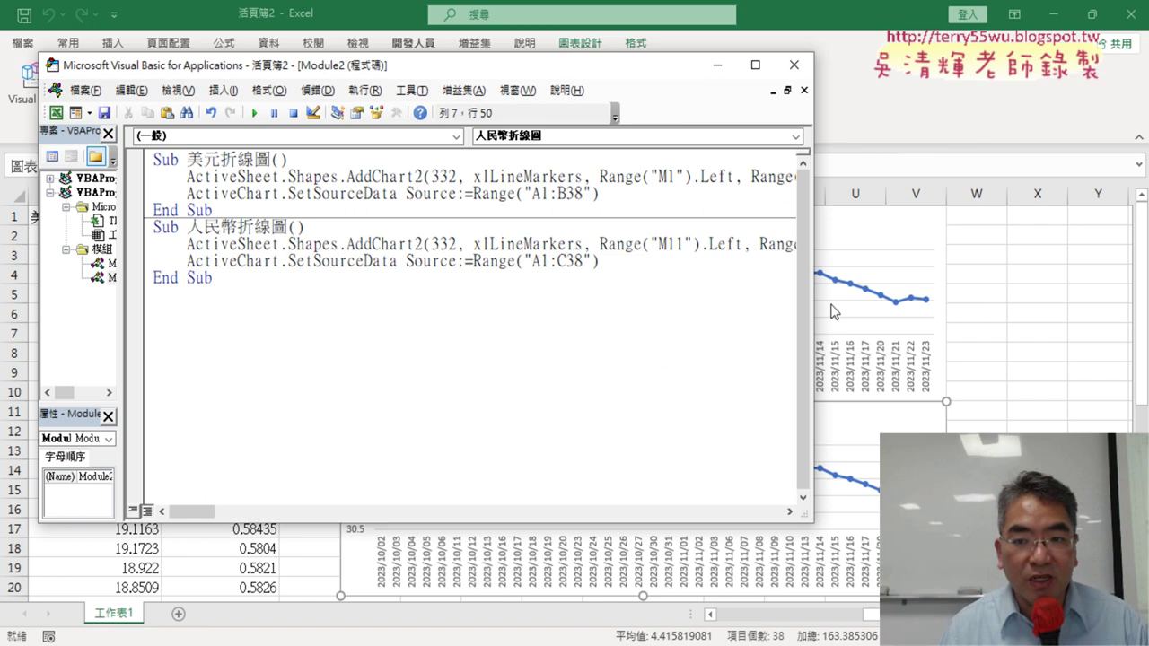
Run 人民幣折線圖 to redraw its chart with two series and inspect the result.
left_click_drag(814, 304, 578, 306)
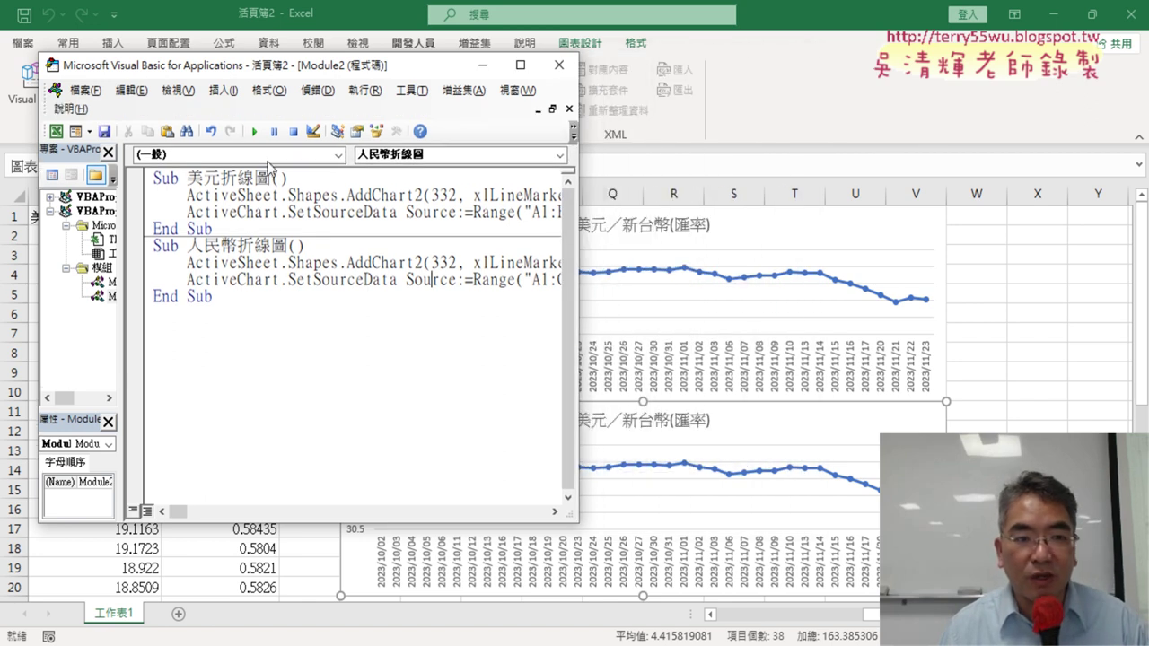
left_click(255, 132)
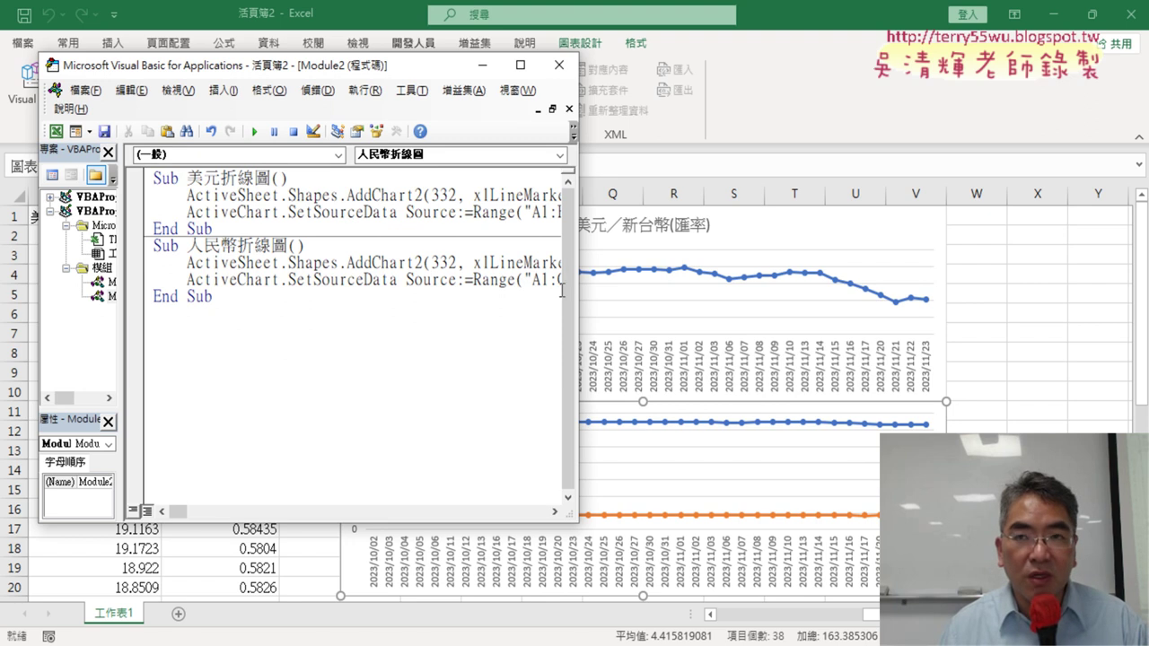
left_click_drag(580, 299, 699, 299)
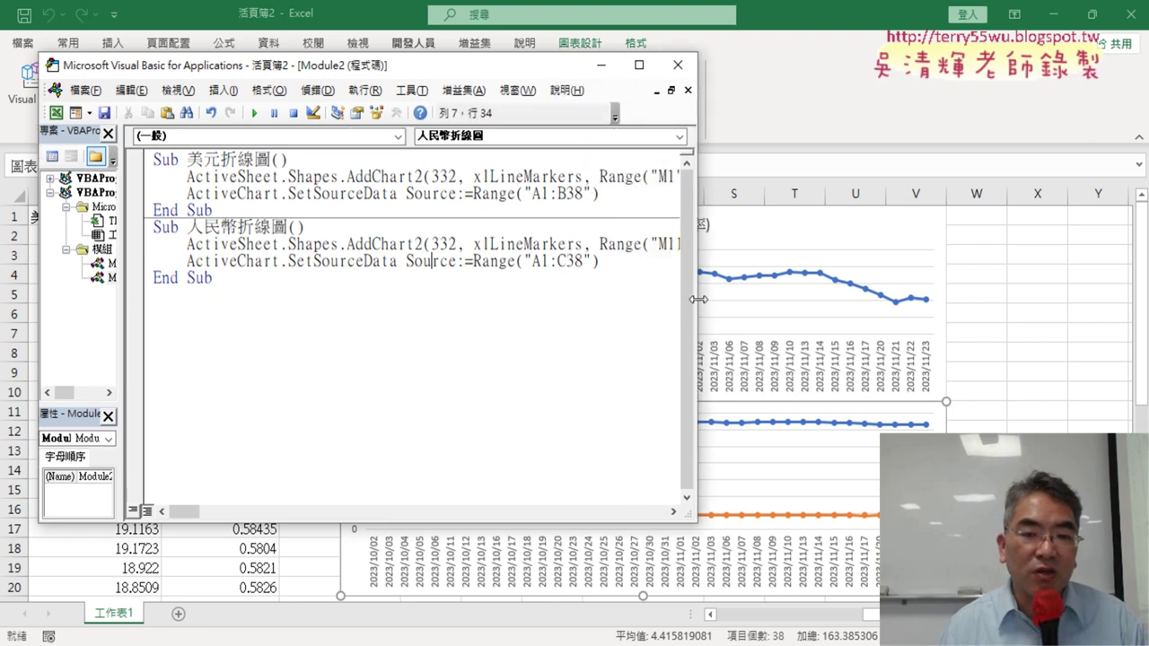
left_click_drag(532, 261, 556, 261)
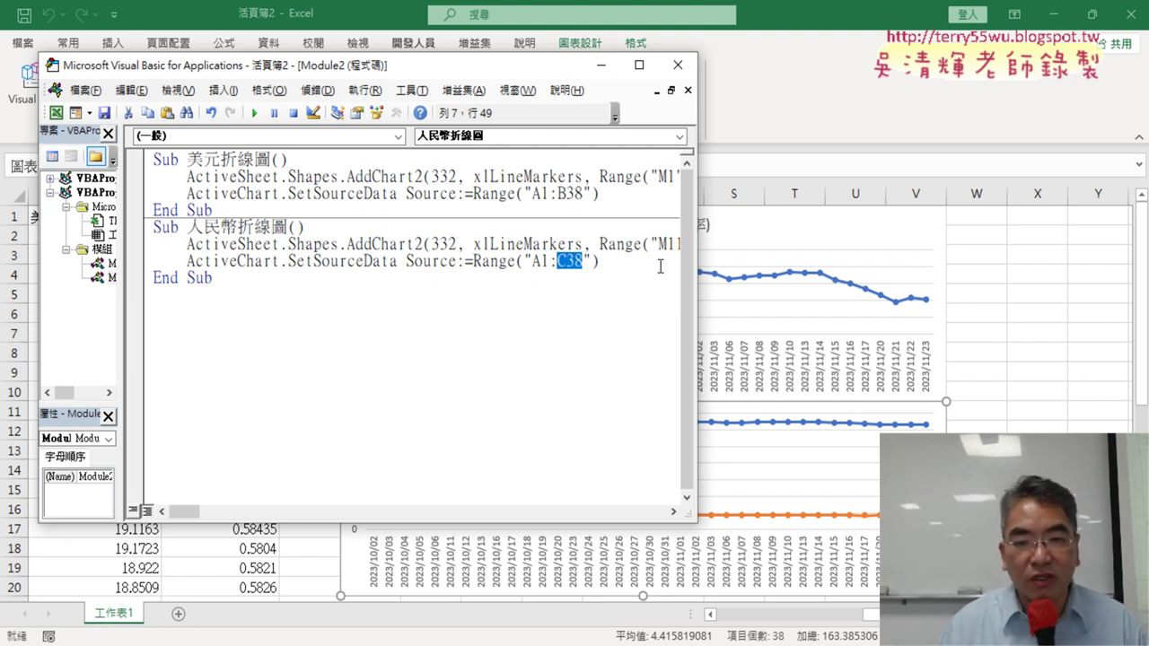
left_click_drag(697, 291, 369, 310)
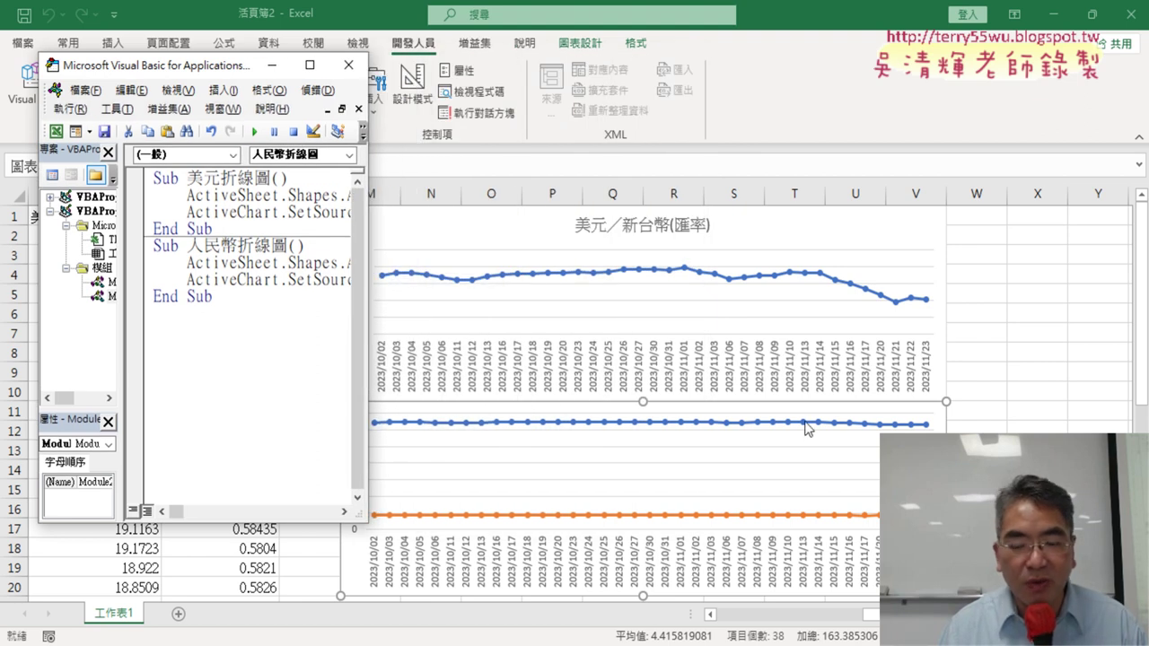
mouse_move(808, 476)
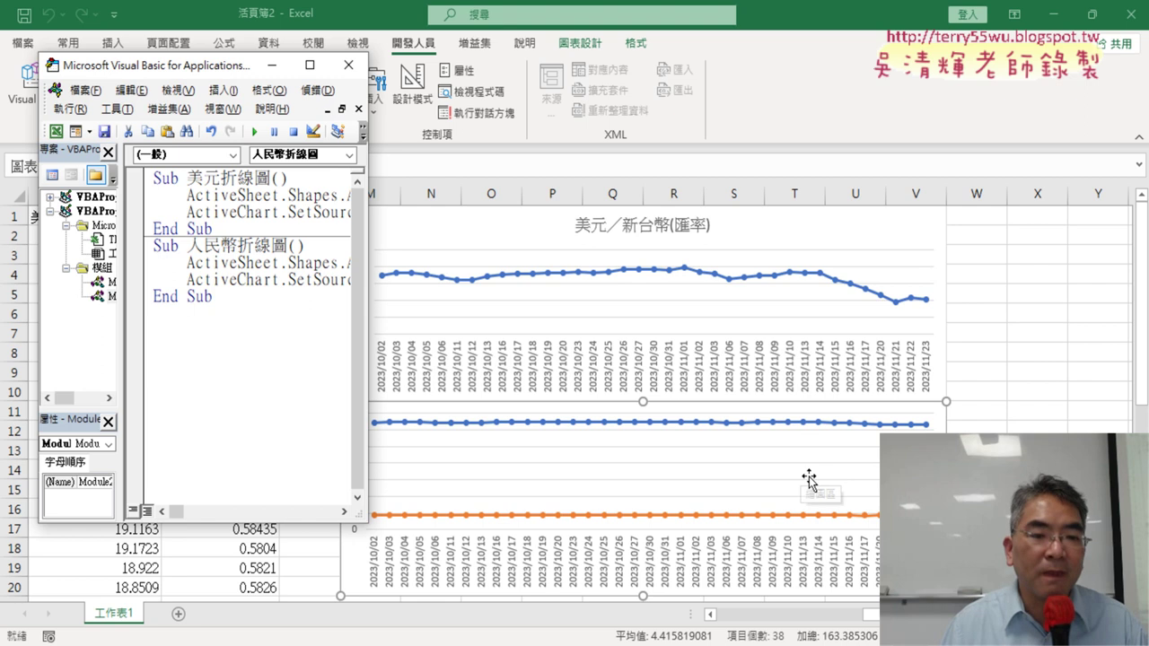
left_click_drag(368, 330, 858, 327)
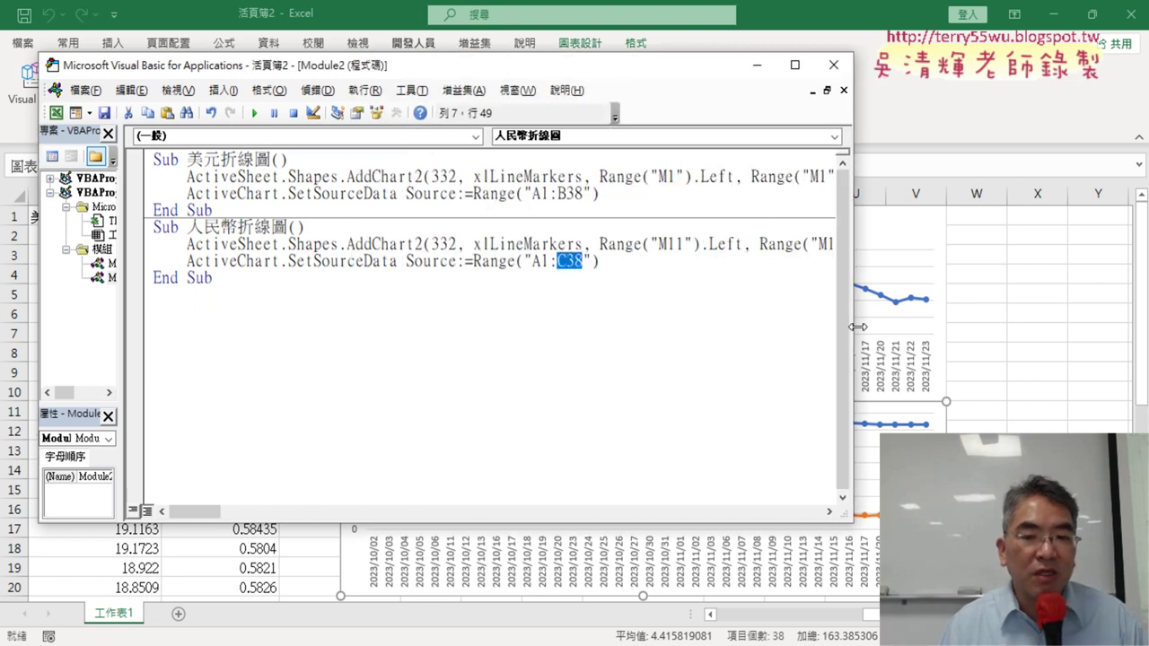
Change 人民幣折線圖's source range to A1:A38 and append a comma.
left_click(602, 267)
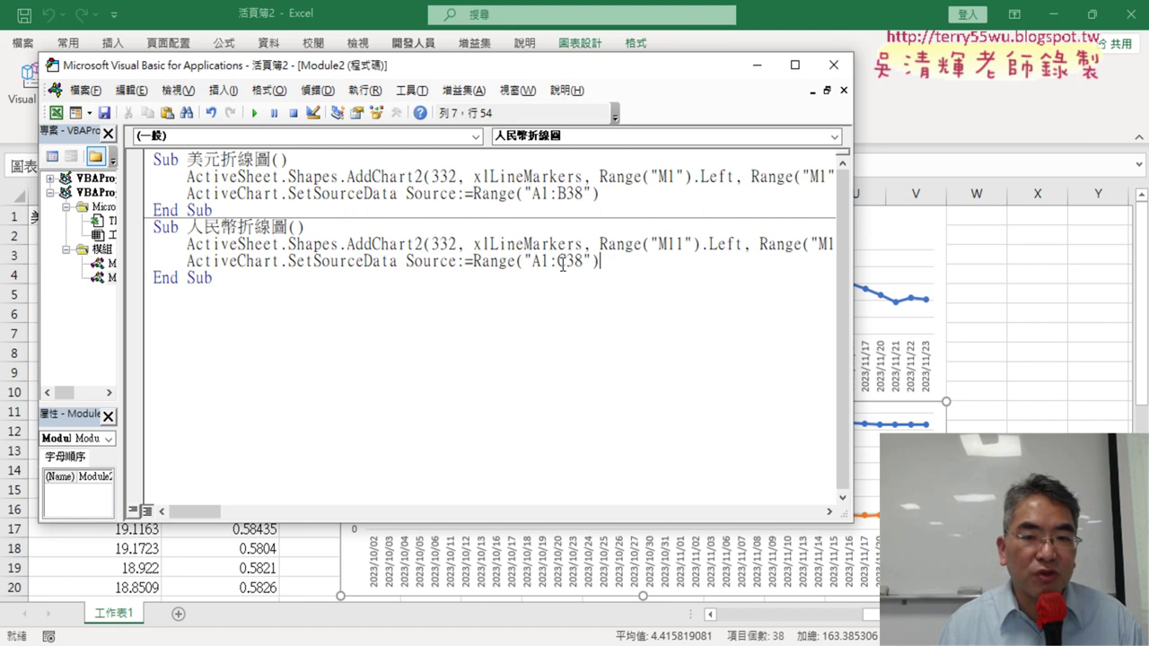
left_click(533, 261)
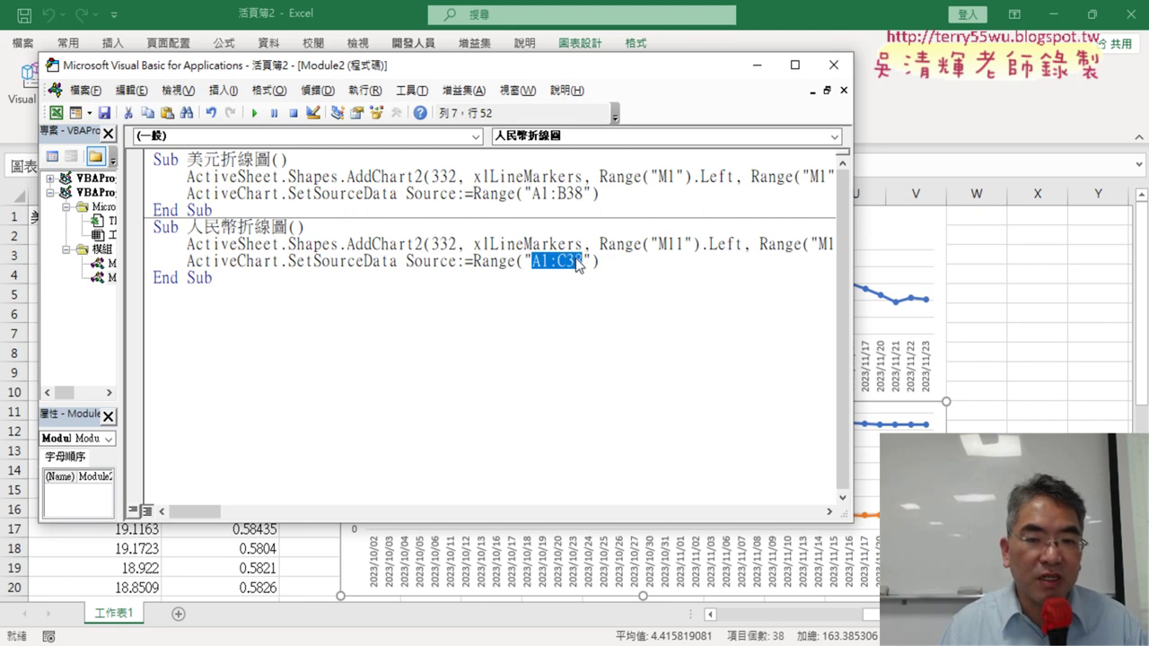
left_click(565, 260)
key("shift+Right")
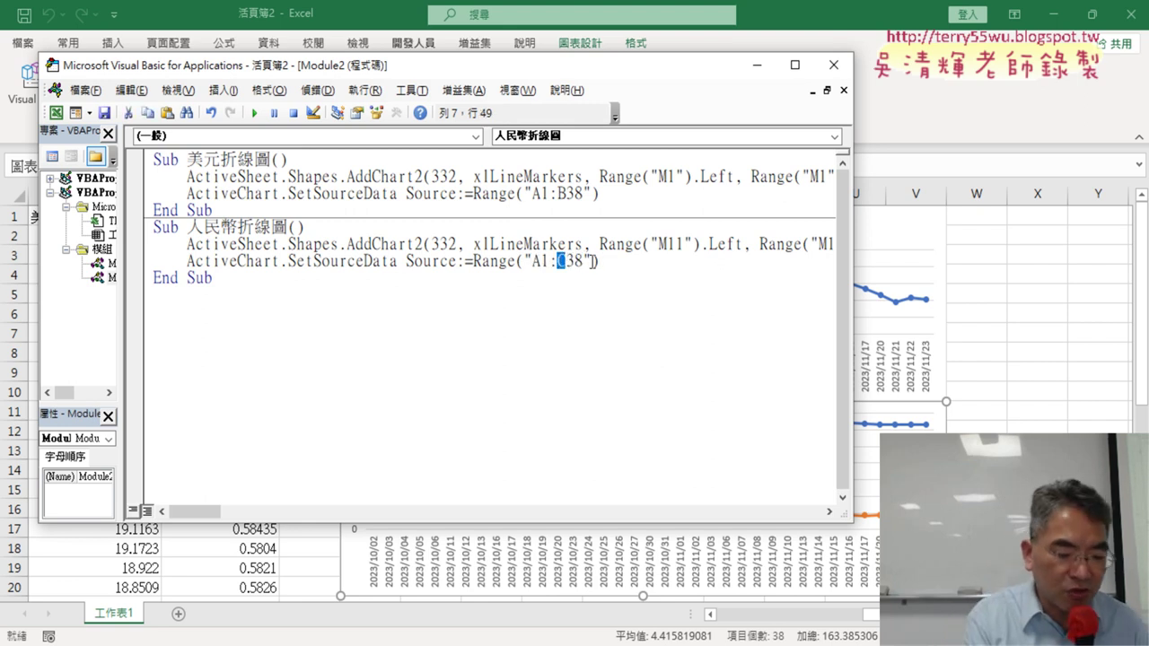
type("A")
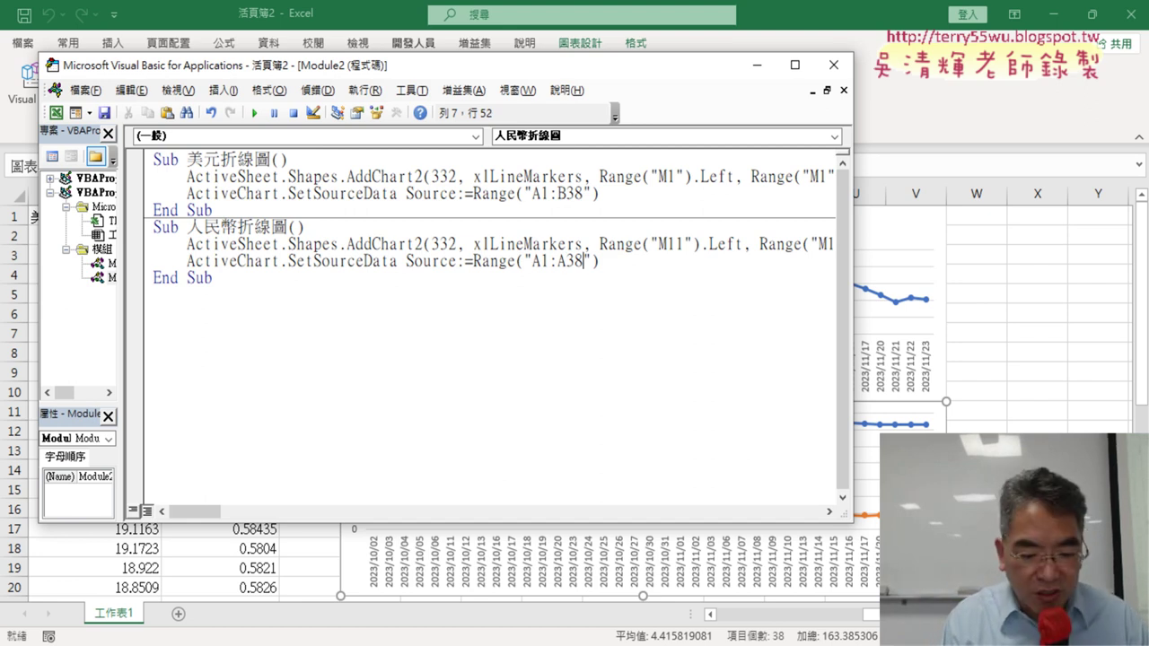
type("ㄓ")
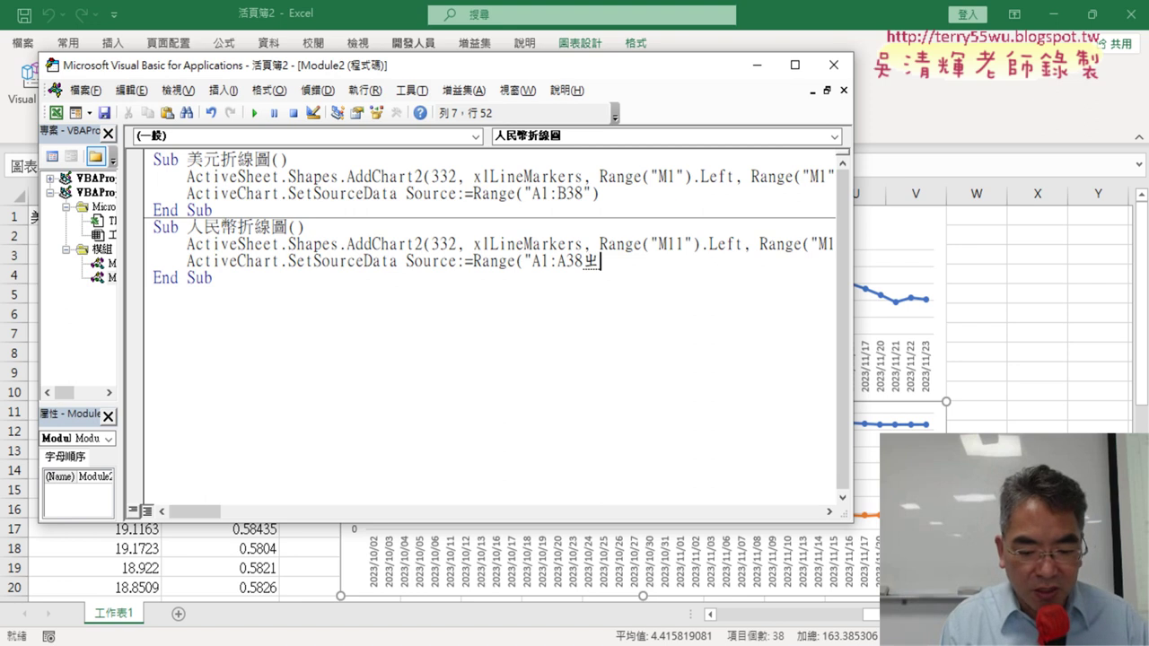
key("BackSpace")
type(",")
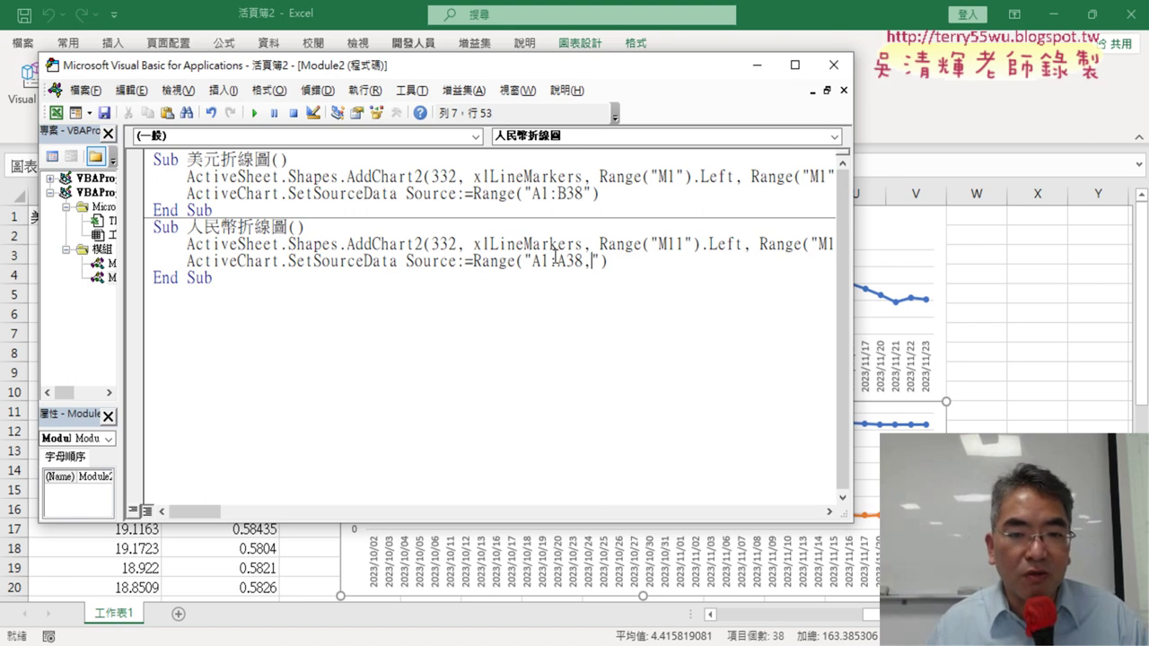
Paste a second A1:A38 after the comma and edit it to C1:C38.
left_click_drag(533, 261, 585, 259)
key("ctrl+c")
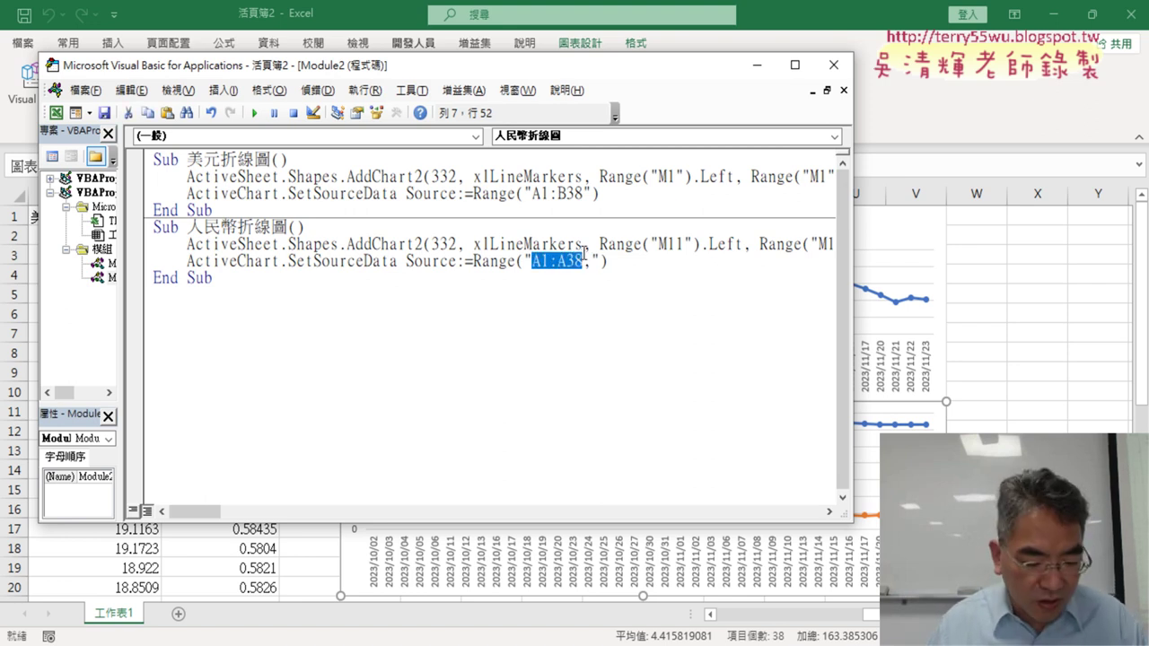
left_click(593, 261)
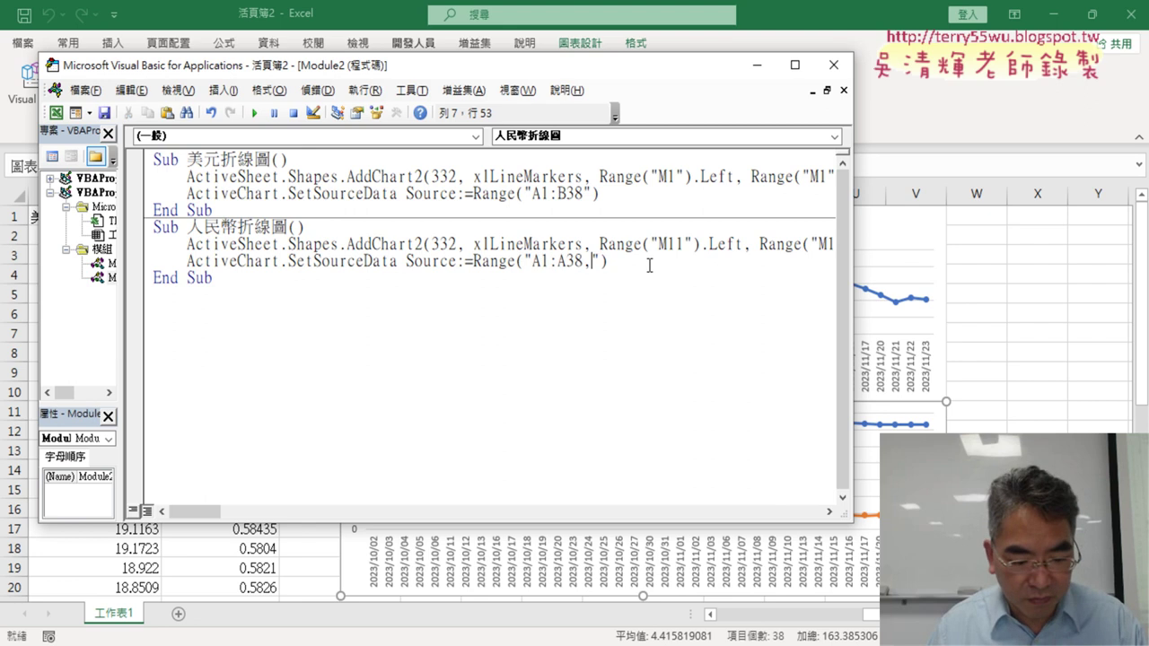
key("ctrl+v")
key("shift+Left")
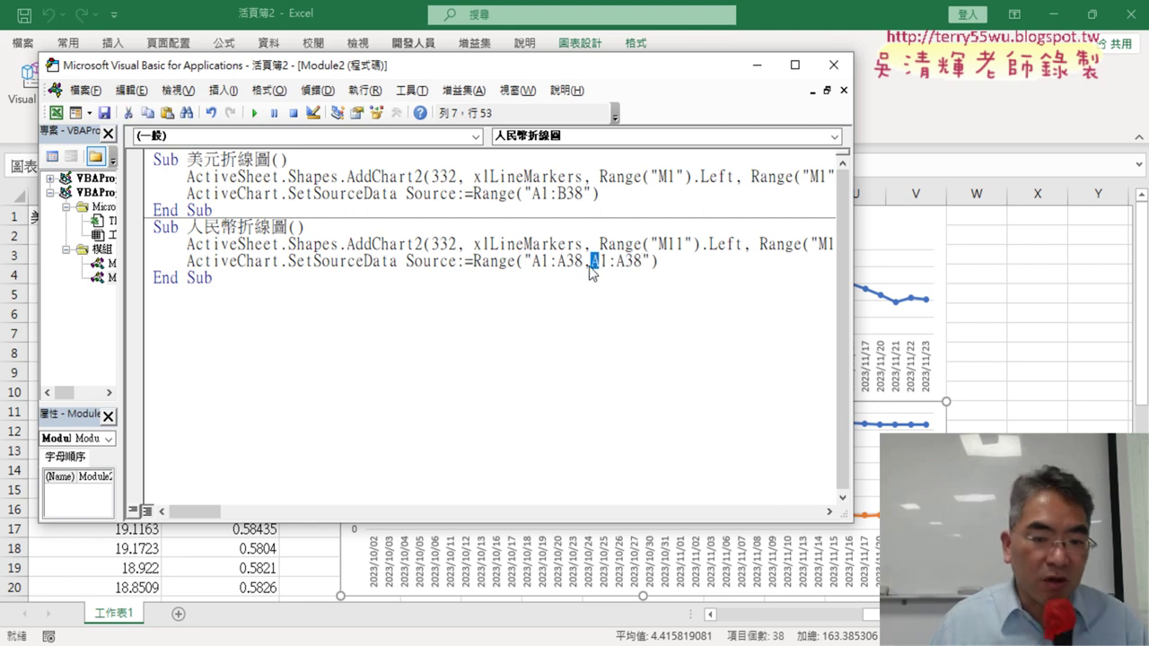
type("C")
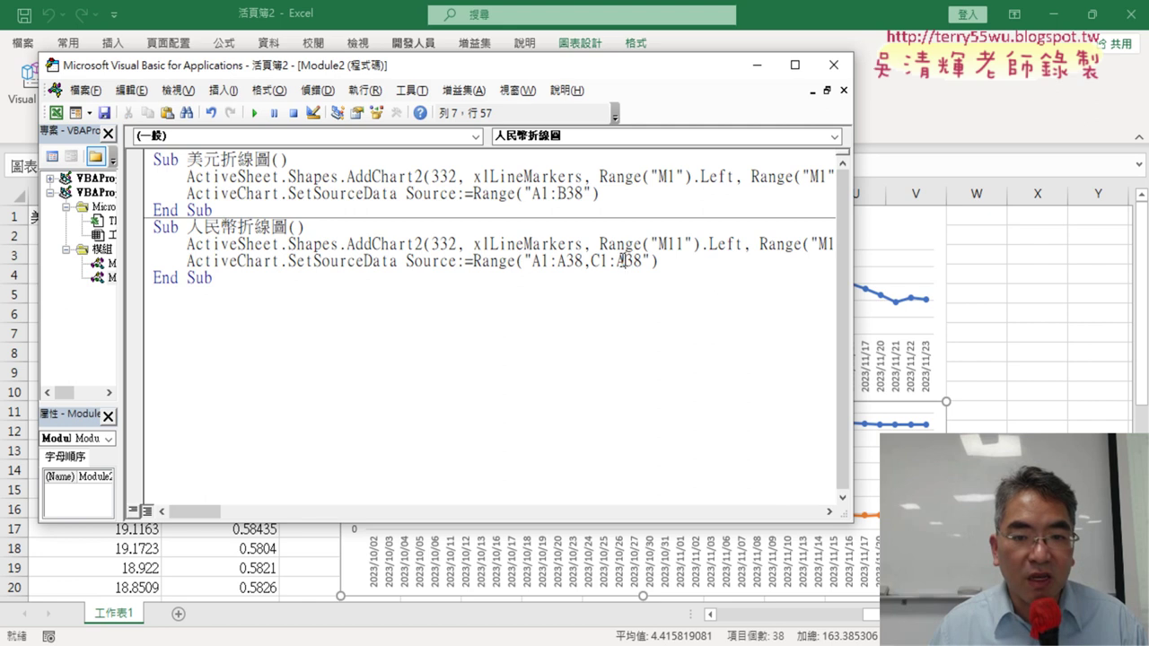
left_click_drag(616, 261, 626, 261)
type("C")
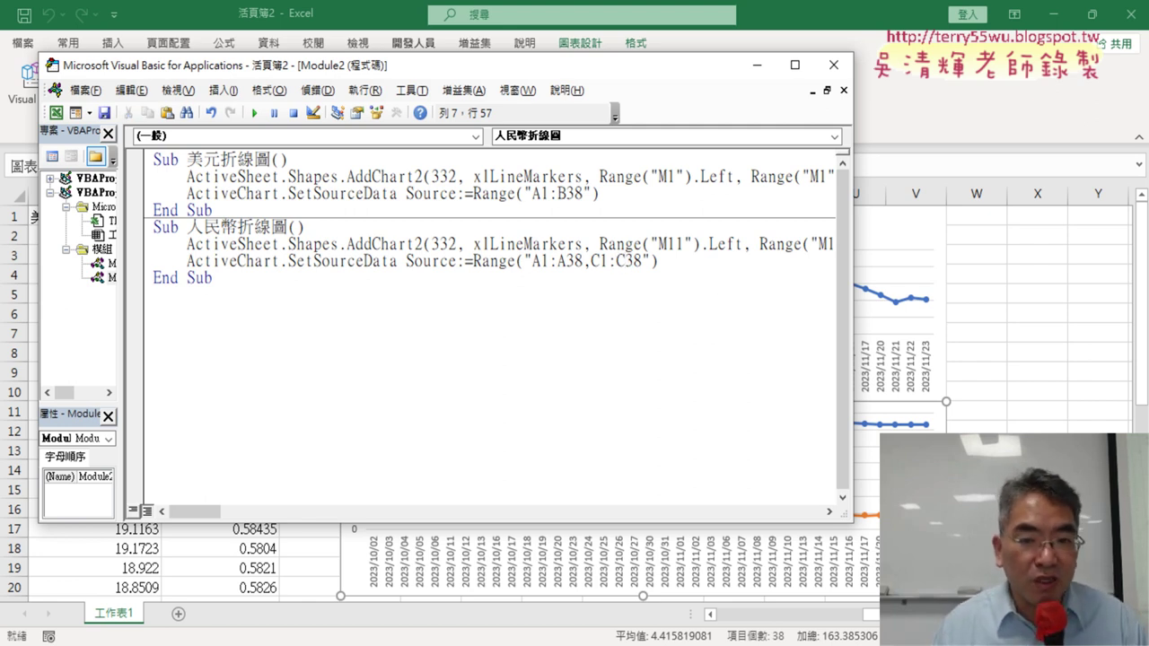
left_click_drag(589, 261, 582, 261)
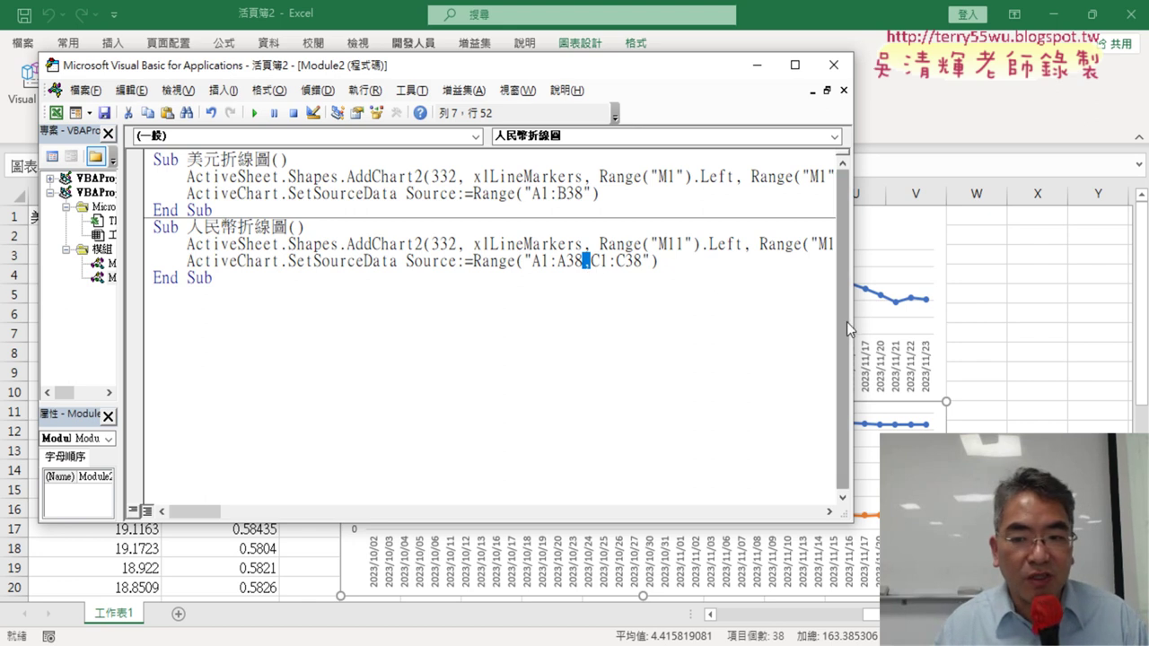
left_click_drag(851, 328, 547, 356)
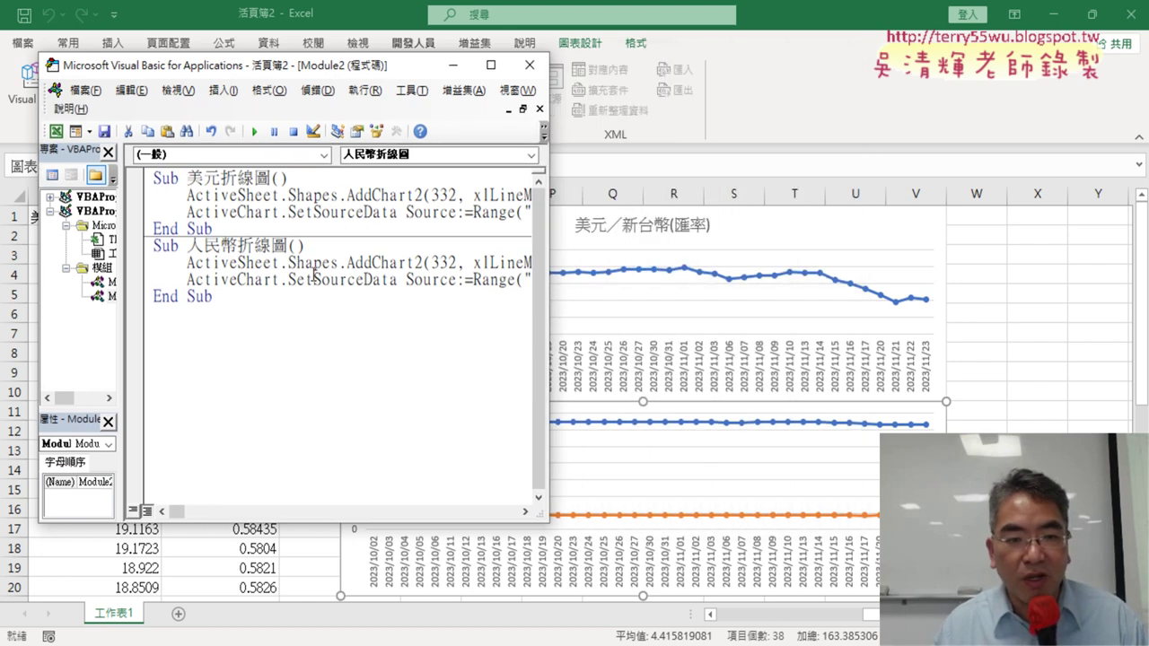
Run 人民幣折線圖 to regenerate the second chart as 人民幣／新台幣(匯率) and view the sheet.
left_click(255, 132)
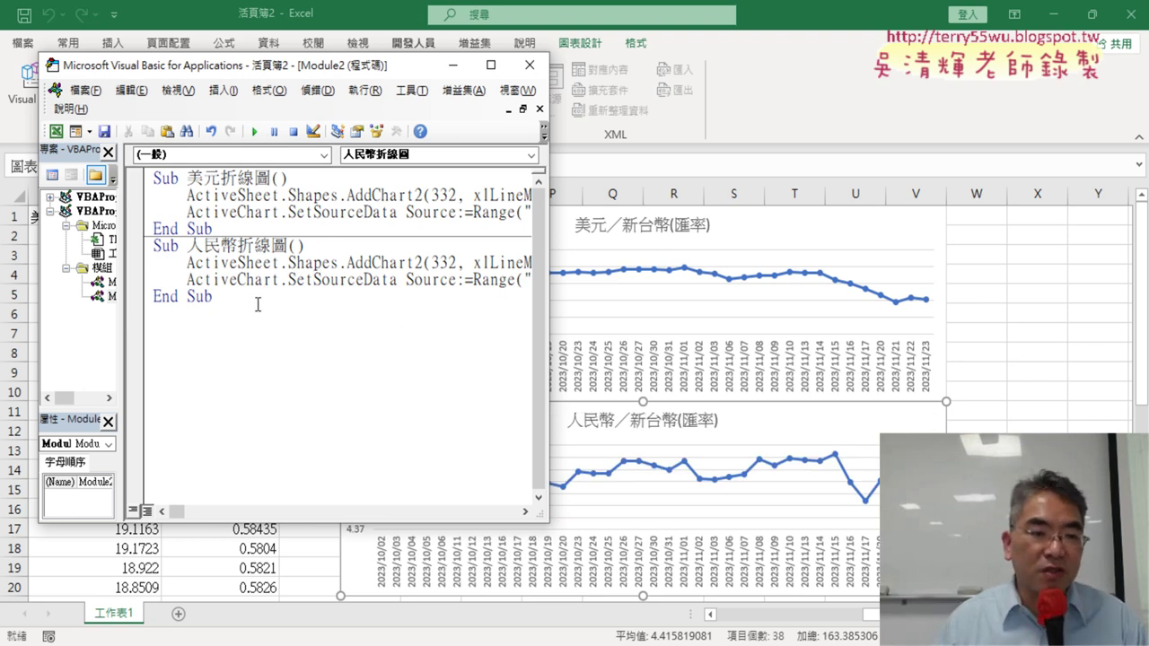
mouse_move(254, 302)
left_mouse_down()
mouse_move(171, 279)
mouse_move(148, 247)
left_mouse_up()
key("ctrl+c")
left_click(1079, 280)
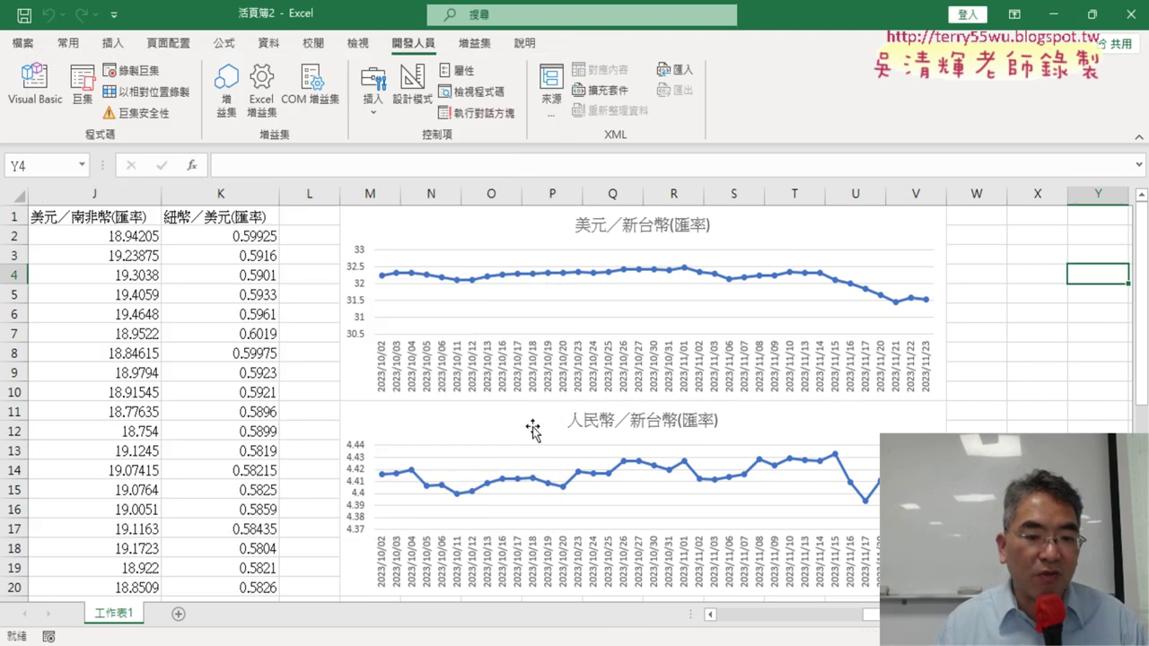
scroll(582, 476, "left", 5)
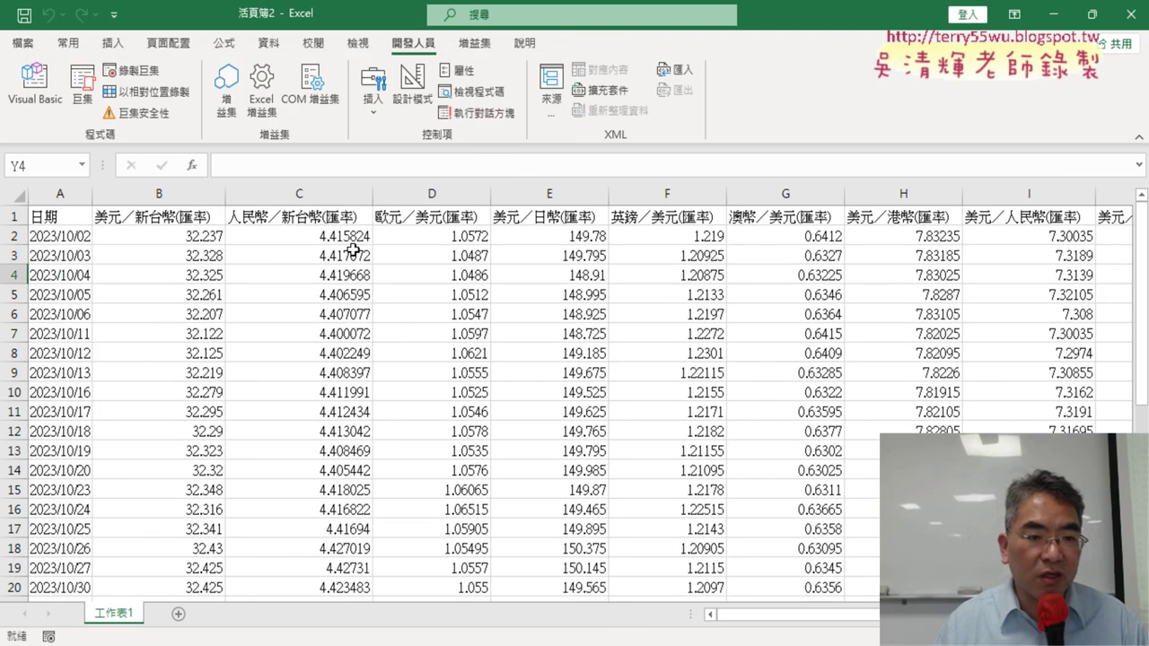
Paste a copy of the 人民幣折線圖 sub below the last End Sub.
left_click(36, 85)
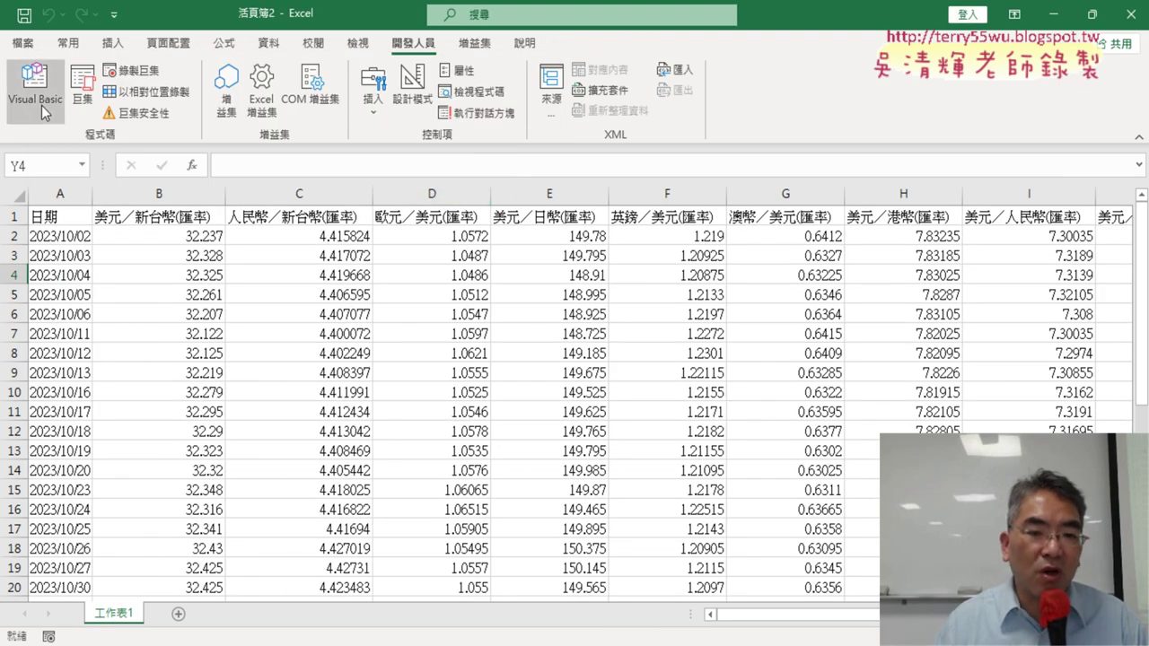
right_click(210, 271)
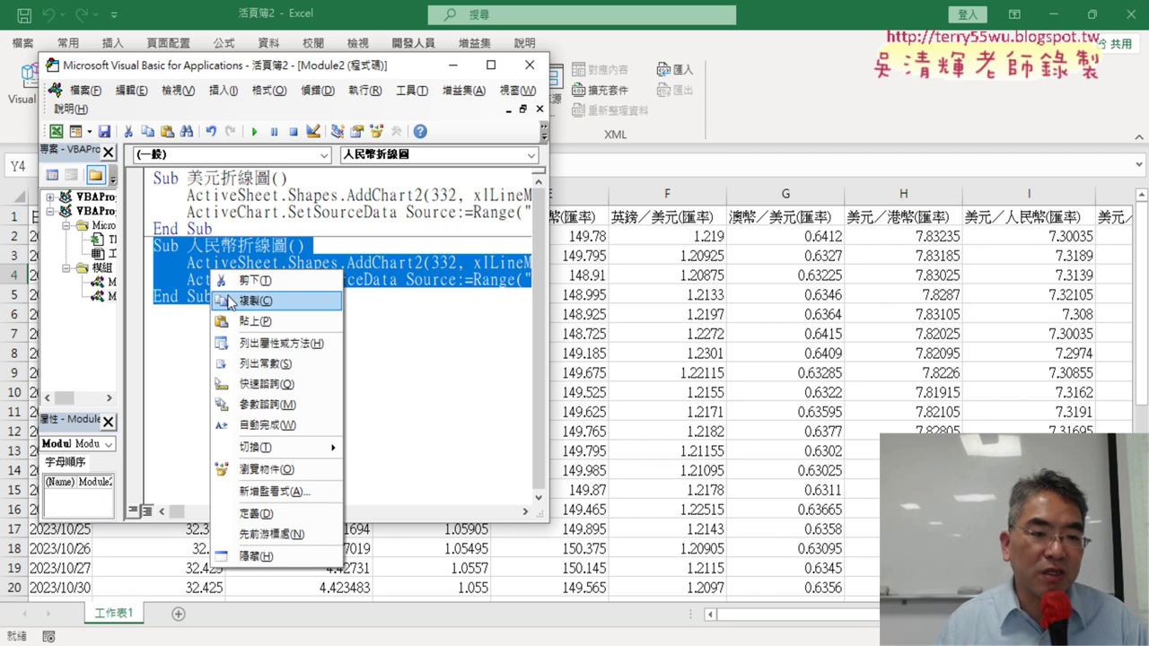
left_click(256, 296)
left_click(213, 327)
key("ctrl+v")
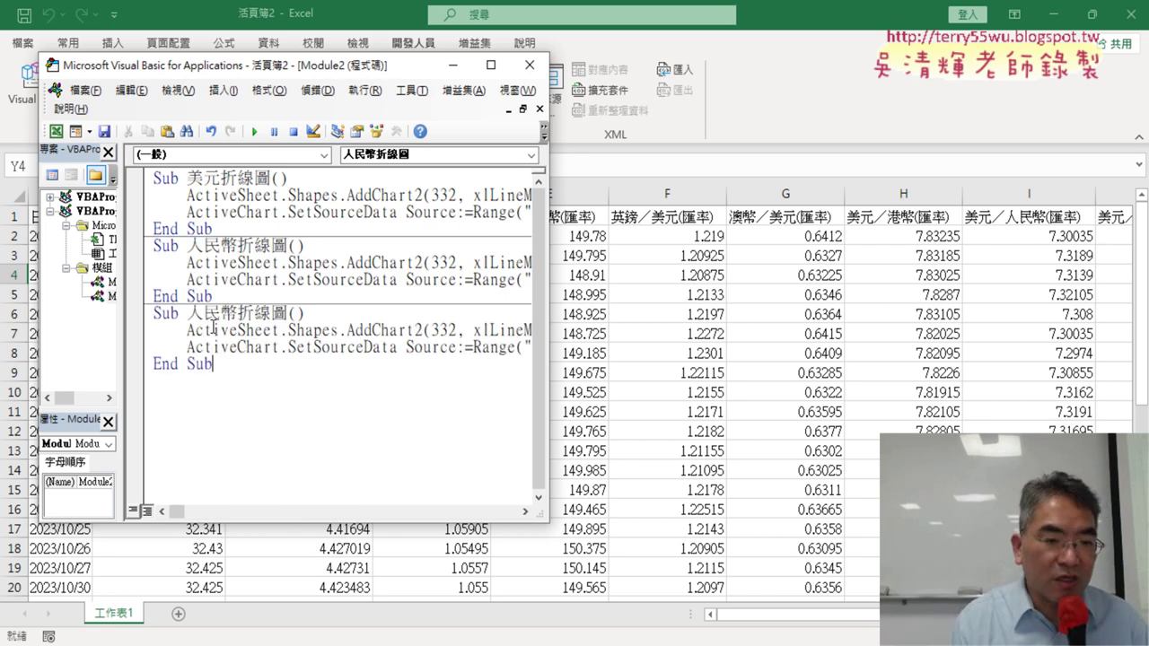
Rename the copy to 歐元折線圖 and scroll the worksheet to the charts.
left_click_drag(238, 312, 186, 313)
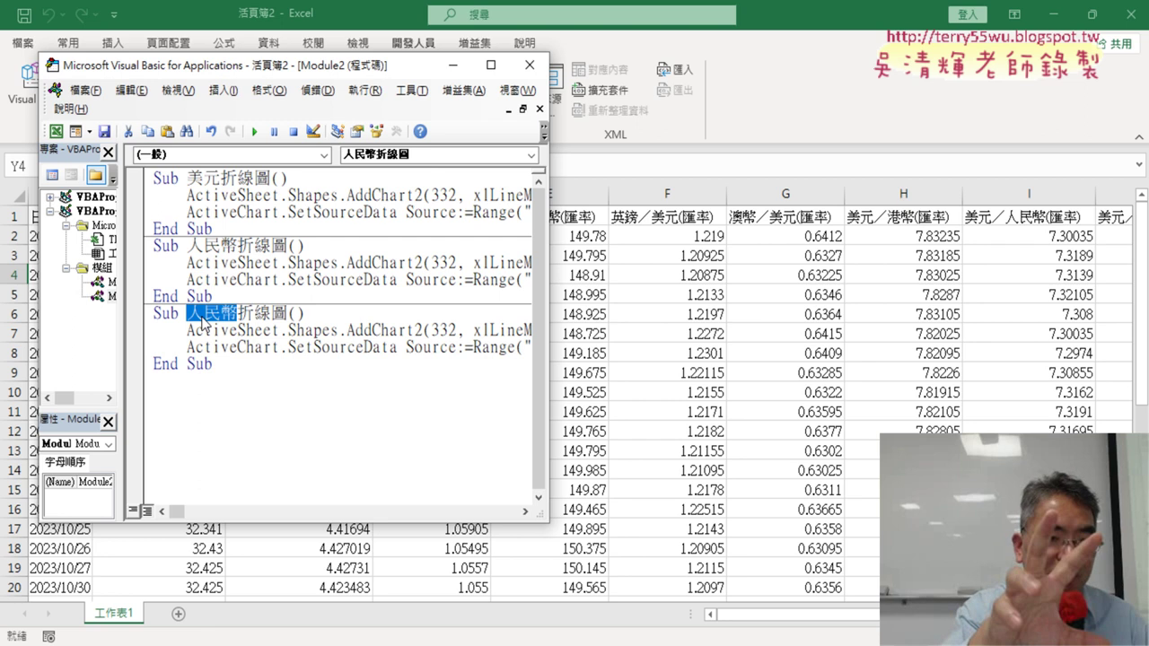
key("Delete")
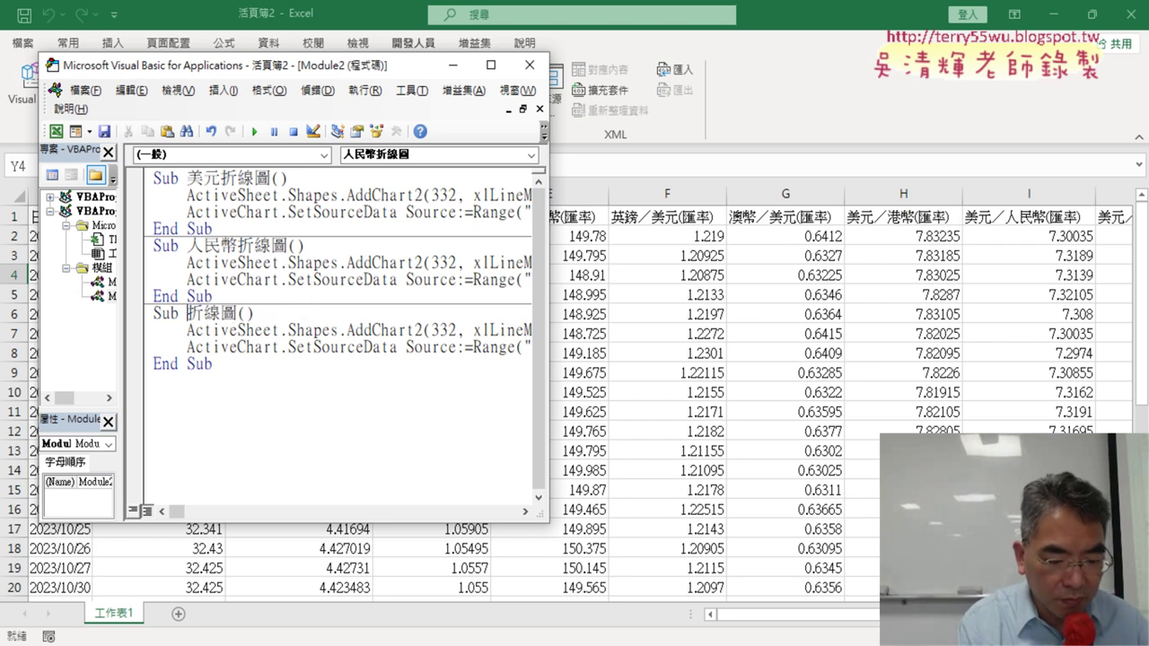
type("歐元")
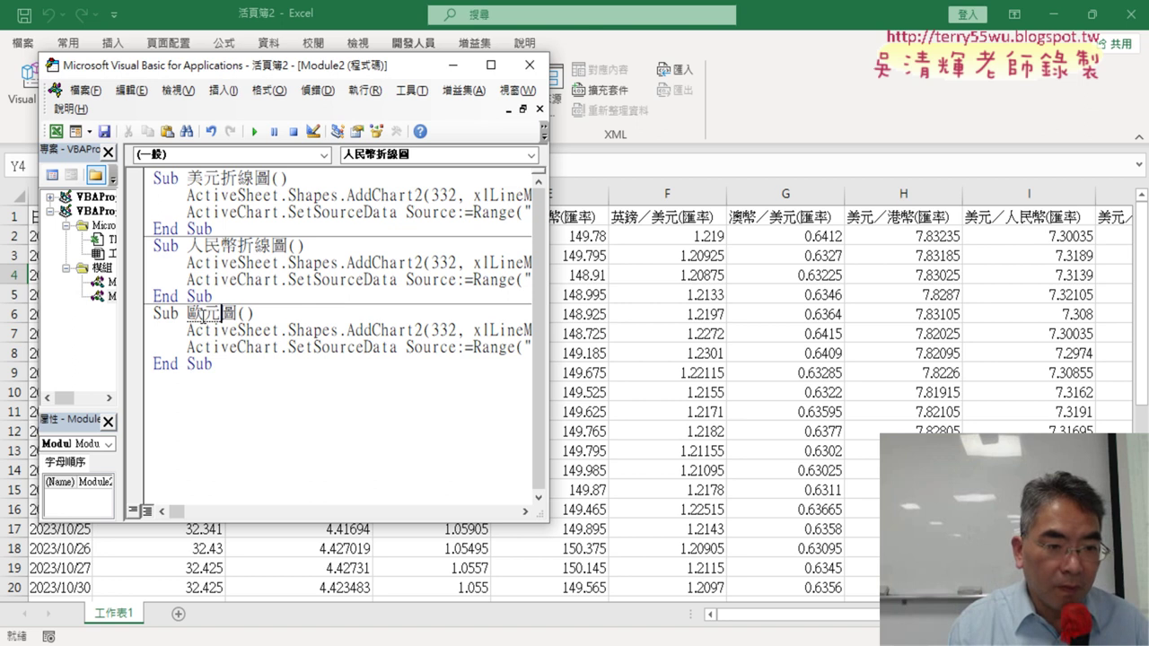
type("折線")
key("Return")
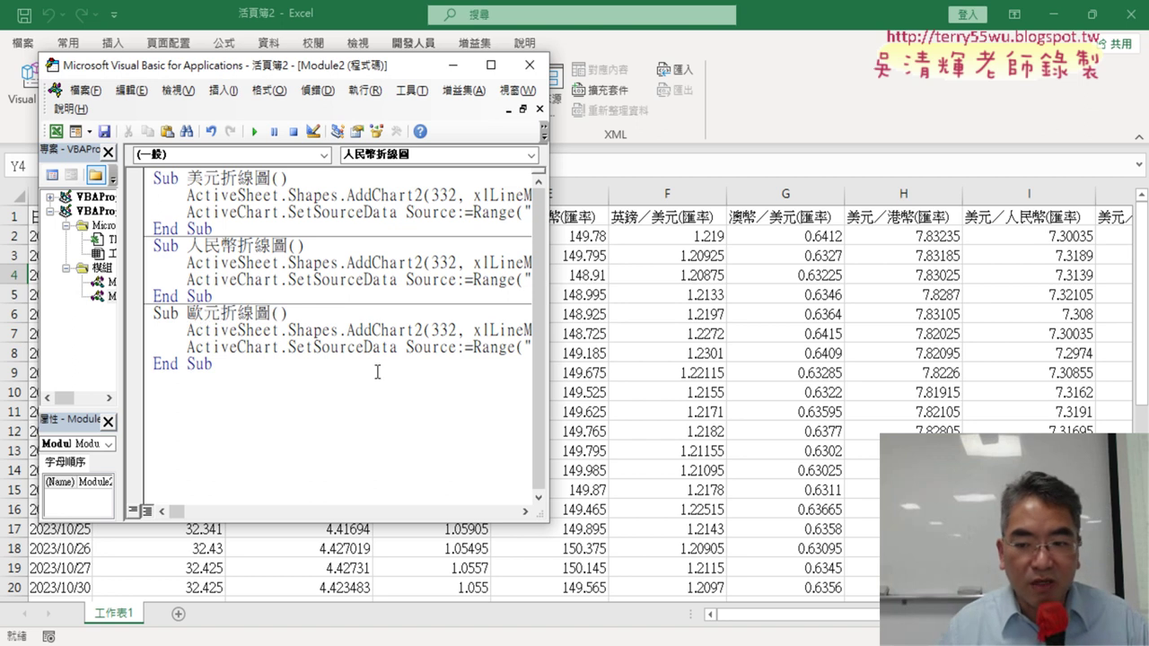
key("alt+F11")
scroll(844, 404, "right", 2)
scroll(844, 404, "right", 4)
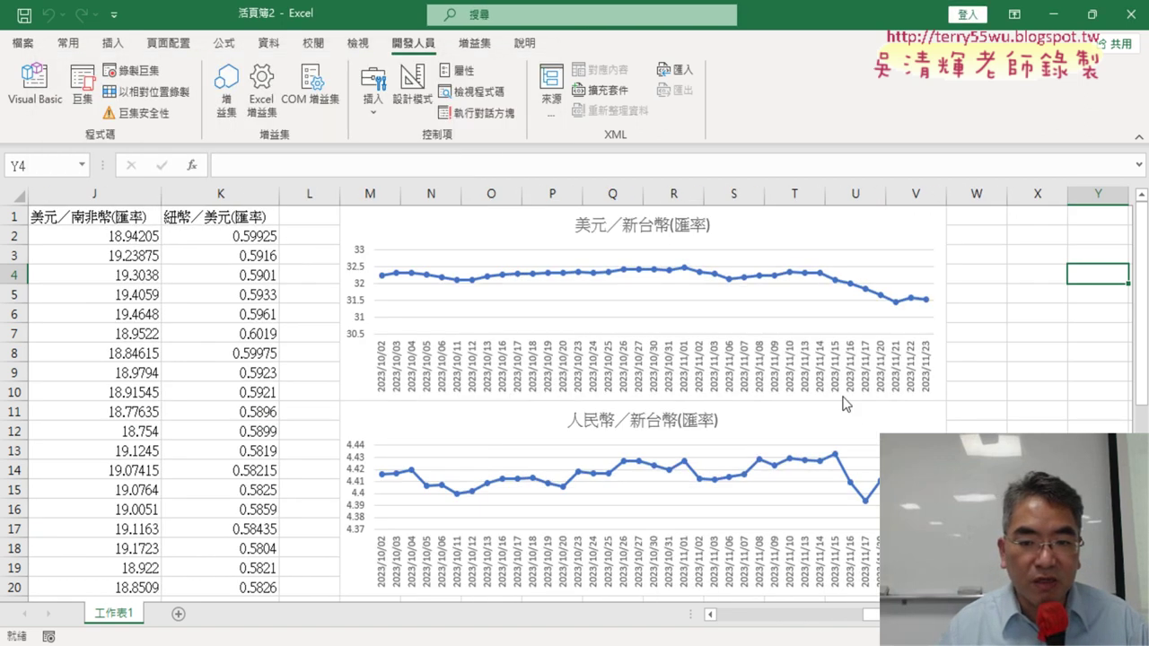
scroll(844, 403, "down", 4)
scroll(495, 343, "down", 1)
Change the 歐元折線圖 chart anchors from M11 to M21.
left_click(64, 118)
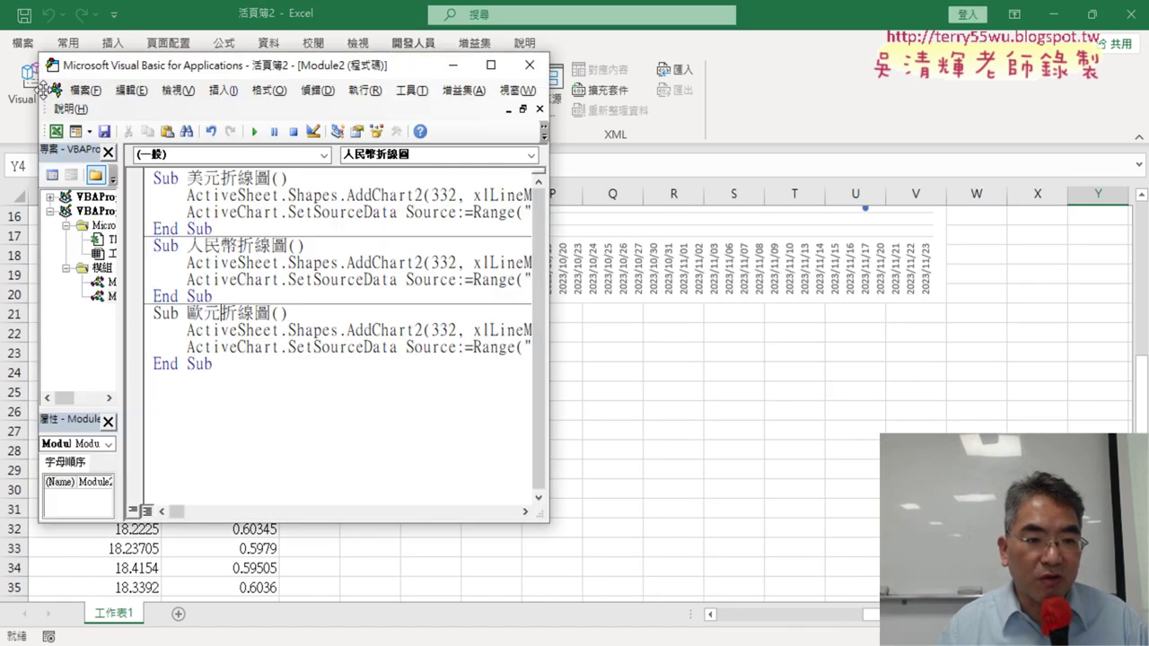
left_click_drag(176, 511, 189, 511)
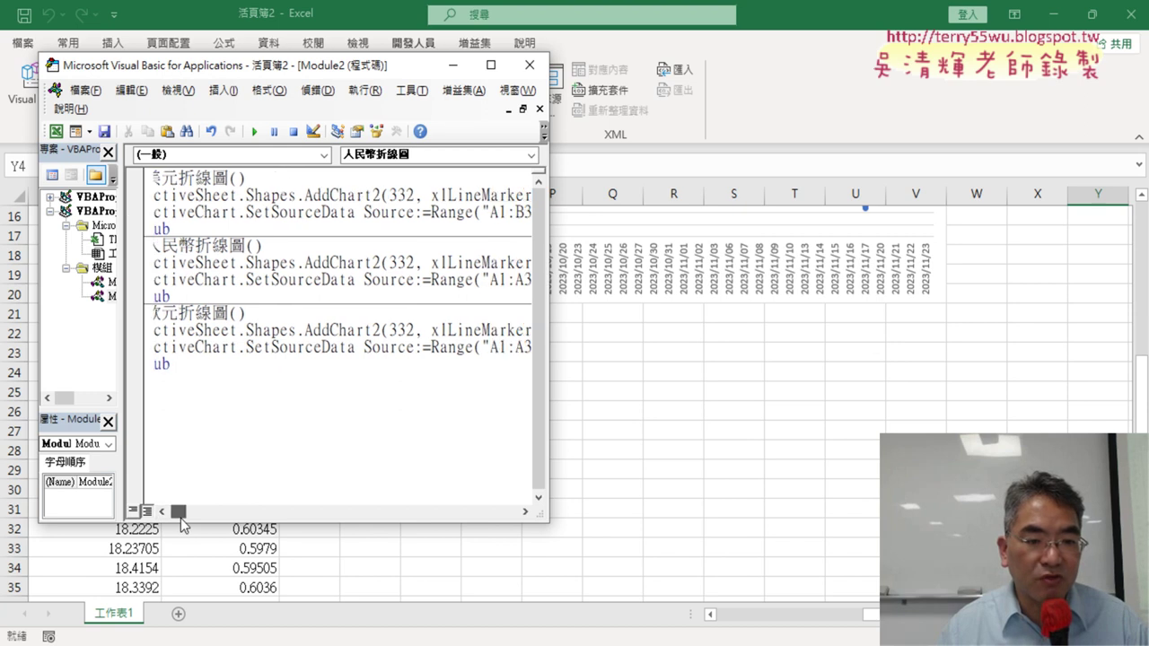
left_click_drag(365, 330, 355, 331)
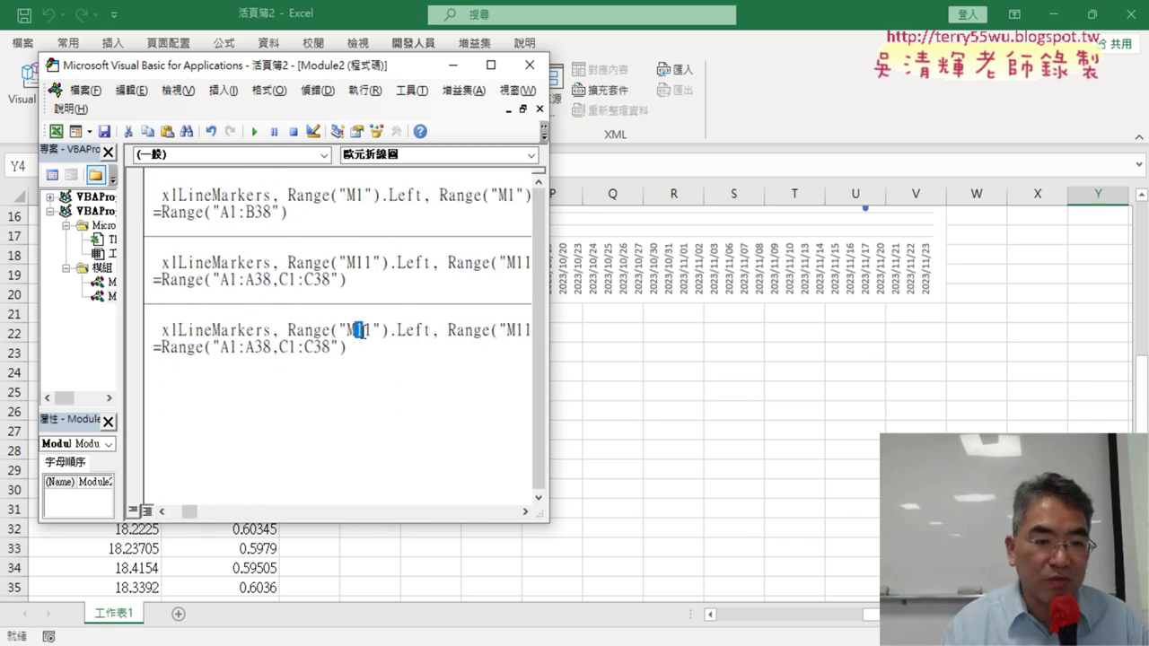
type("2")
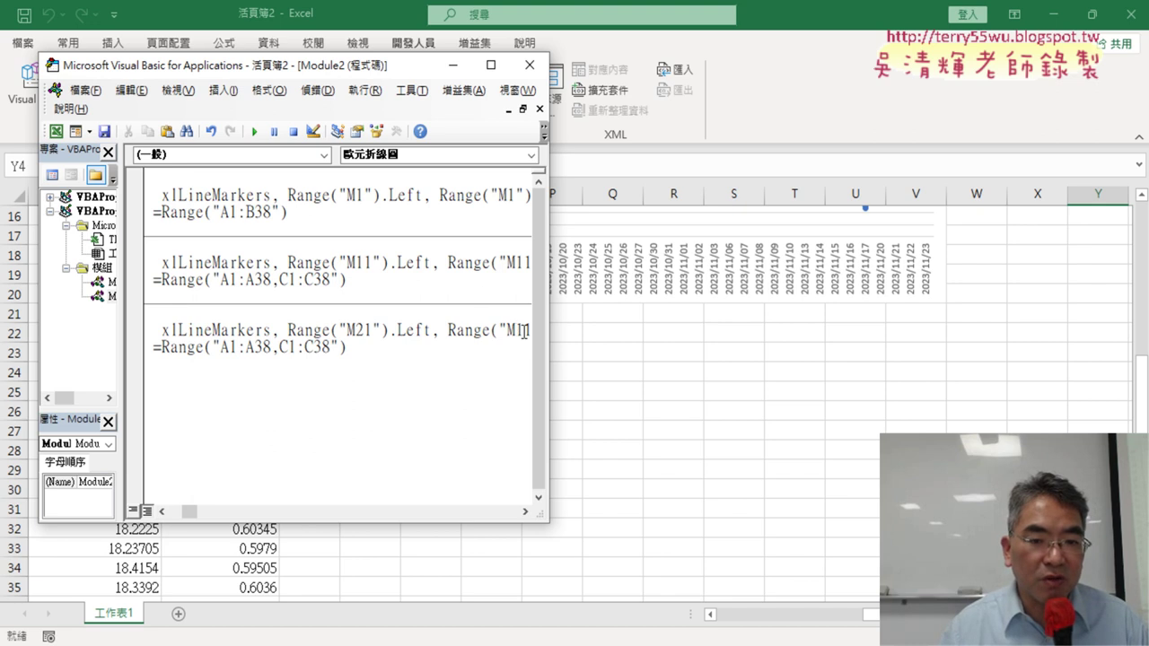
left_click_drag(524, 333, 515, 334)
type("2")
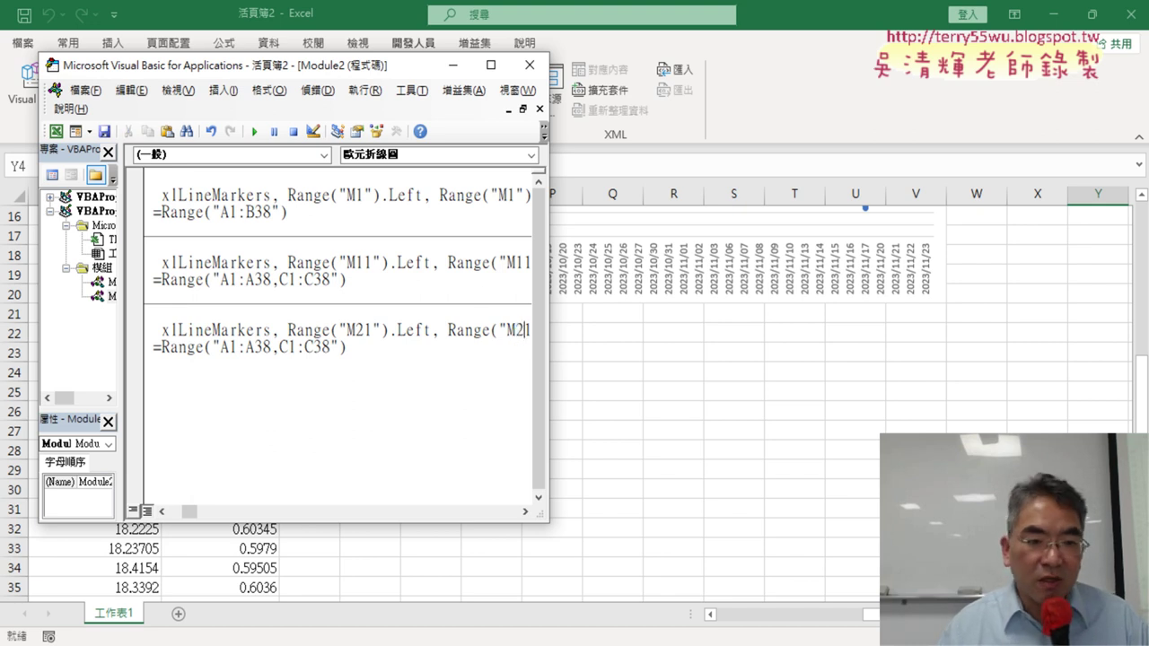
Switch the euro source range from C1:C38 to D1:D38, keeping the sheet visible.
left_click_drag(290, 347, 279, 347)
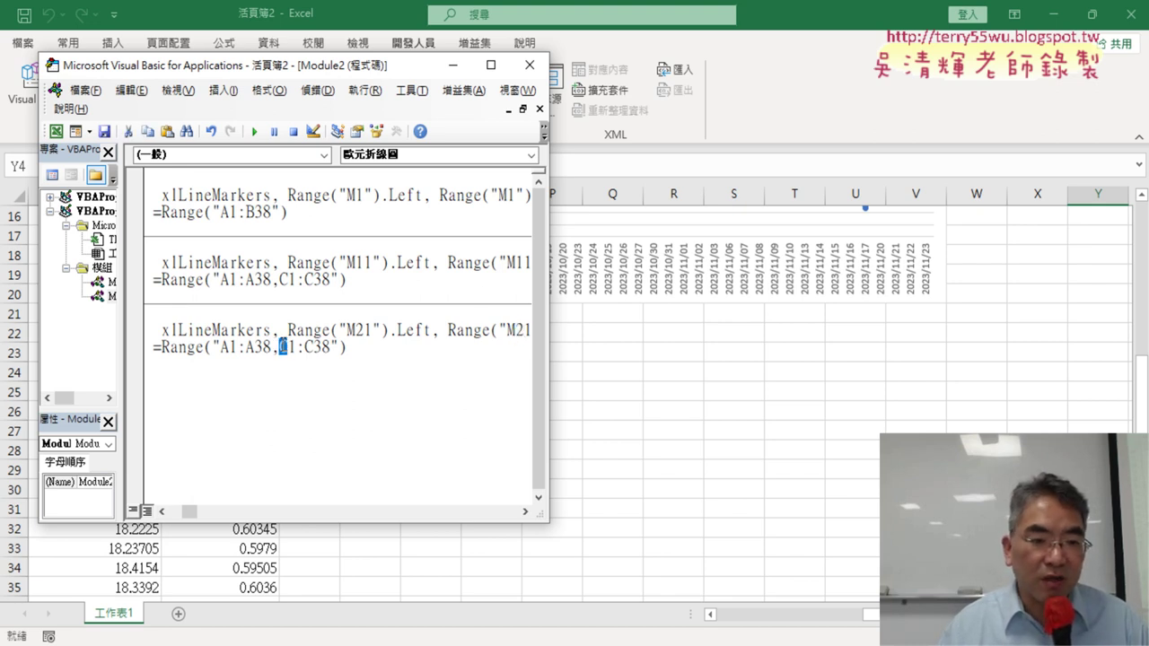
left_click_drag(310, 73, 646, 82)
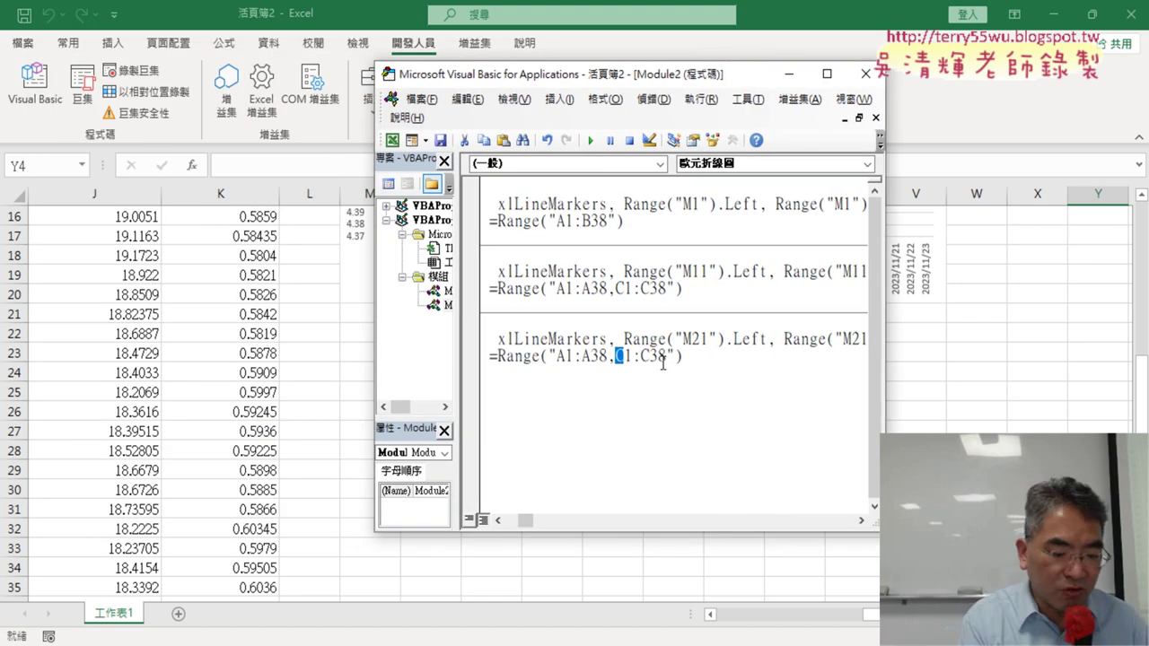
type("D")
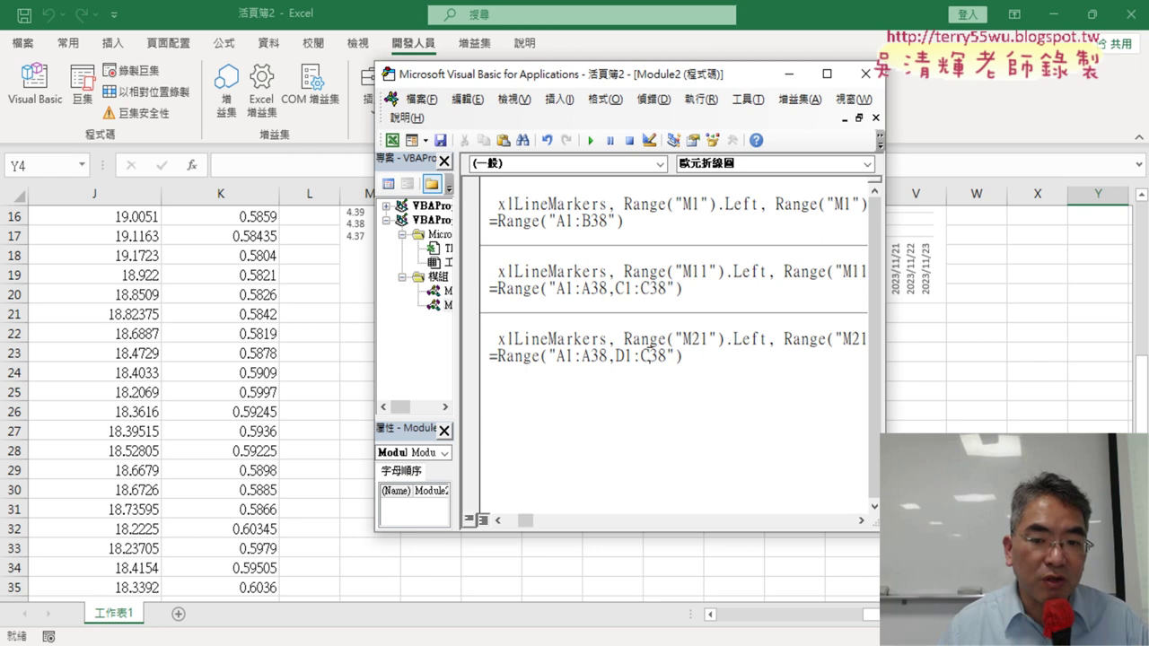
left_click_drag(650, 356, 640, 355)
type("D")
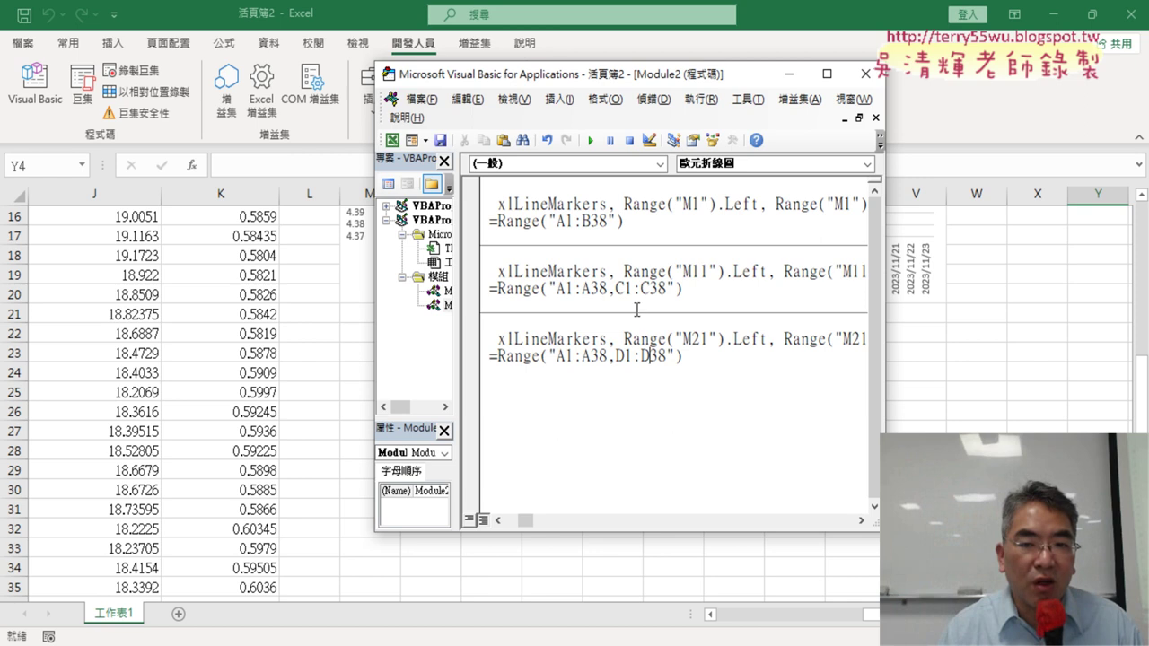
left_click_drag(616, 82, 255, 78)
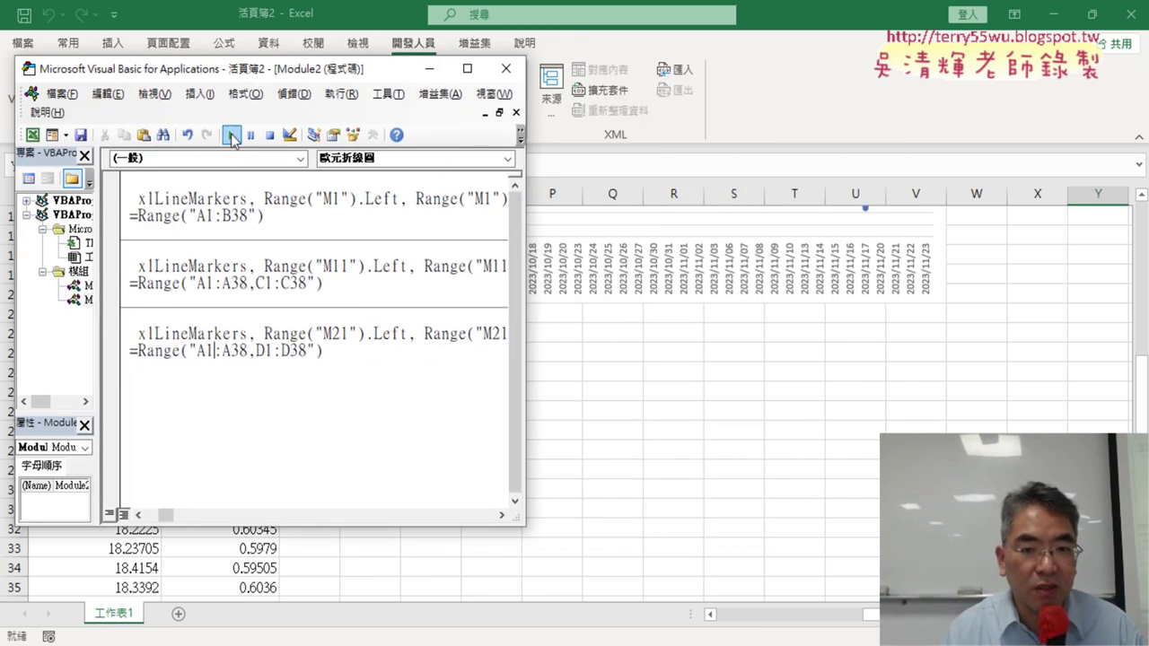
Run the 歐元折線圖 macro to add the 歐元／美元(匯率) line chart at M21.
left_click(230, 135)
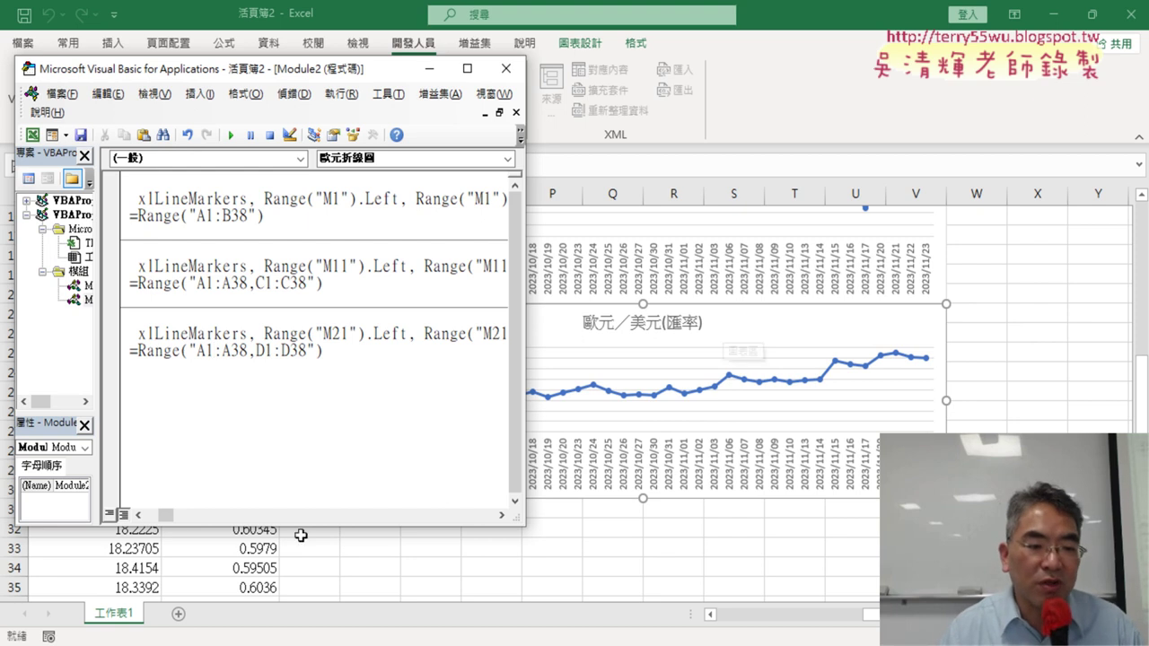
left_click_drag(165, 515, 153, 517)
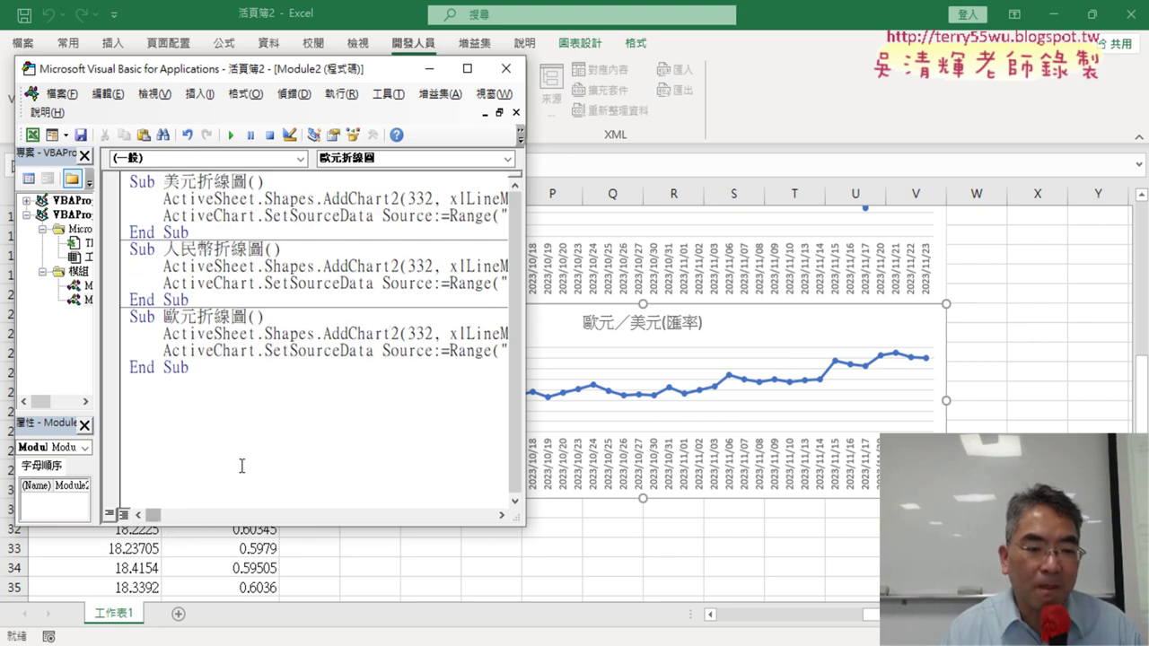
From the worksheet's 美元／日幣 column E, reopen the macro module and widen the code window.
key("alt+F11")
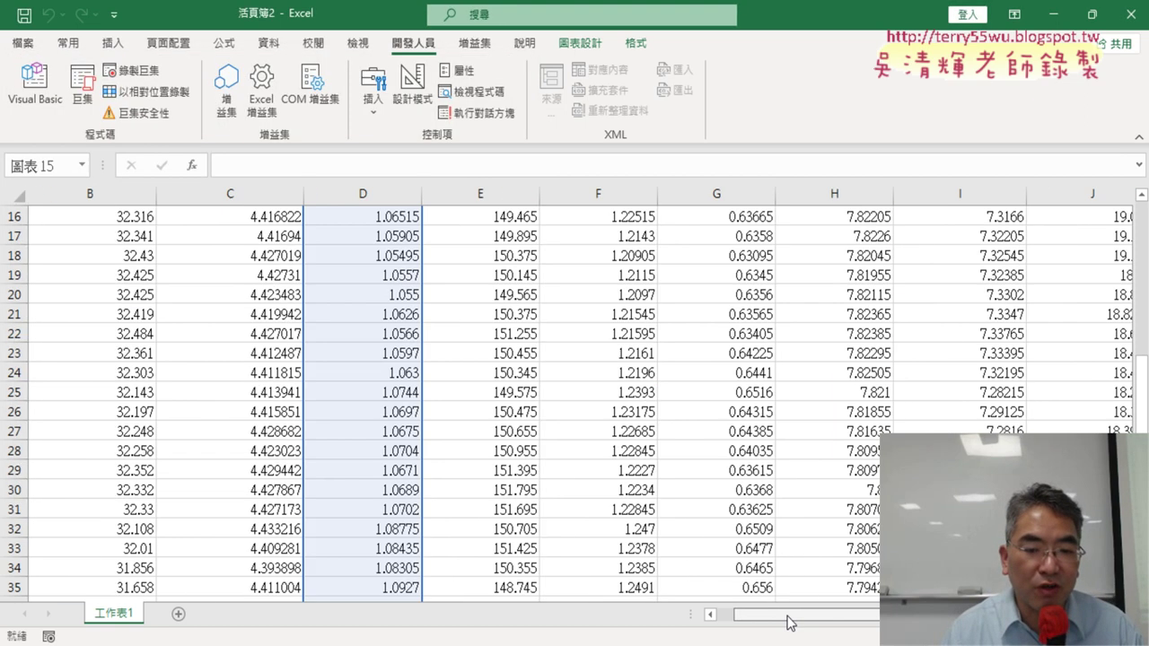
scroll(469, 356, "up", 5)
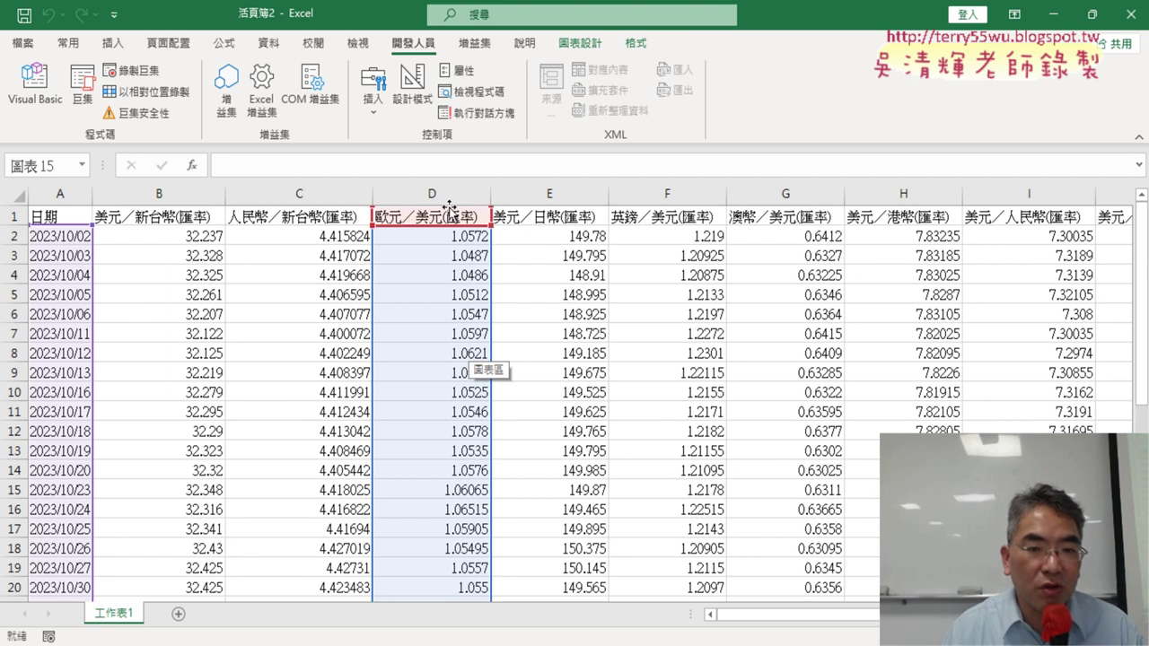
left_click(555, 195)
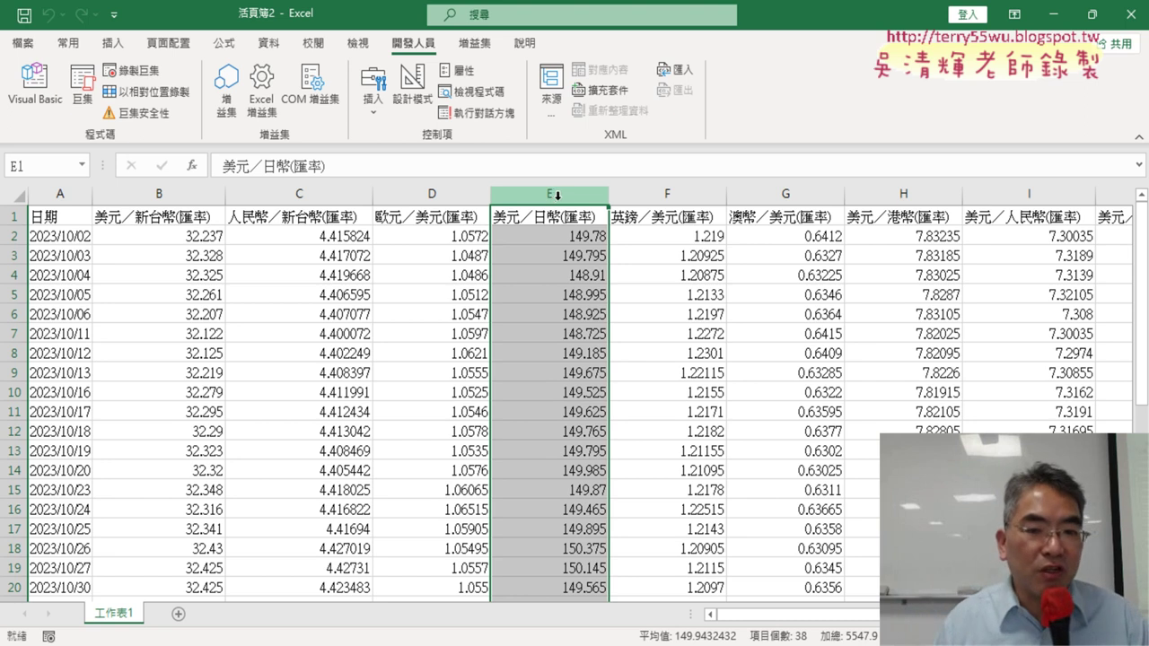
left_click(54, 82)
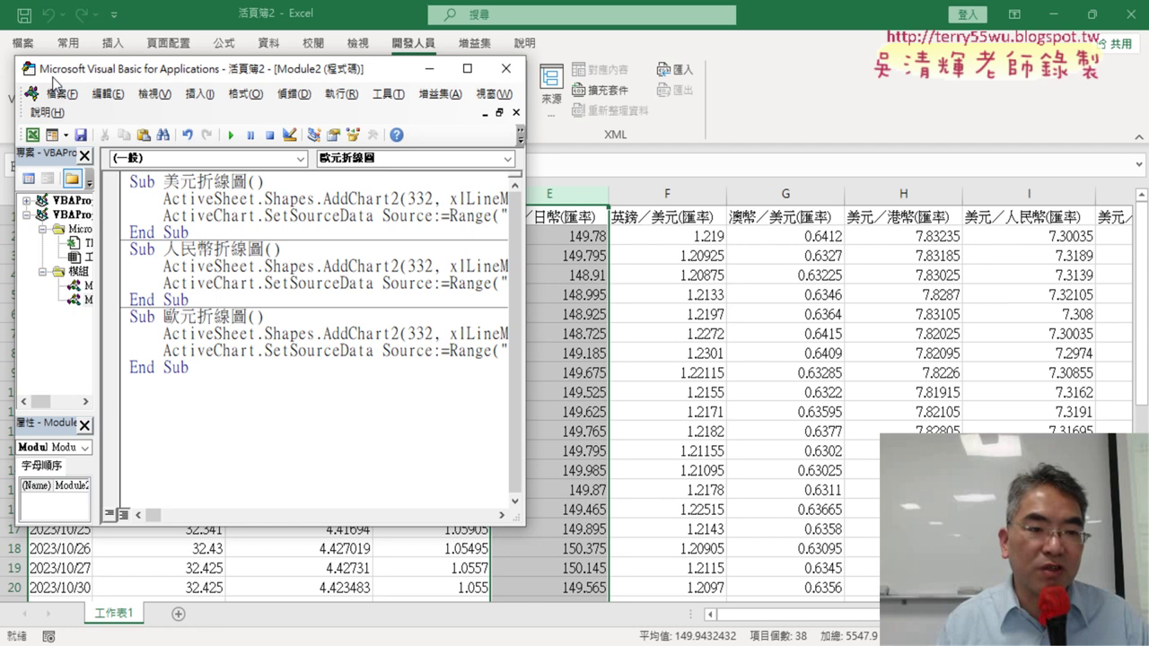
left_click_drag(530, 238, 1077, 267)
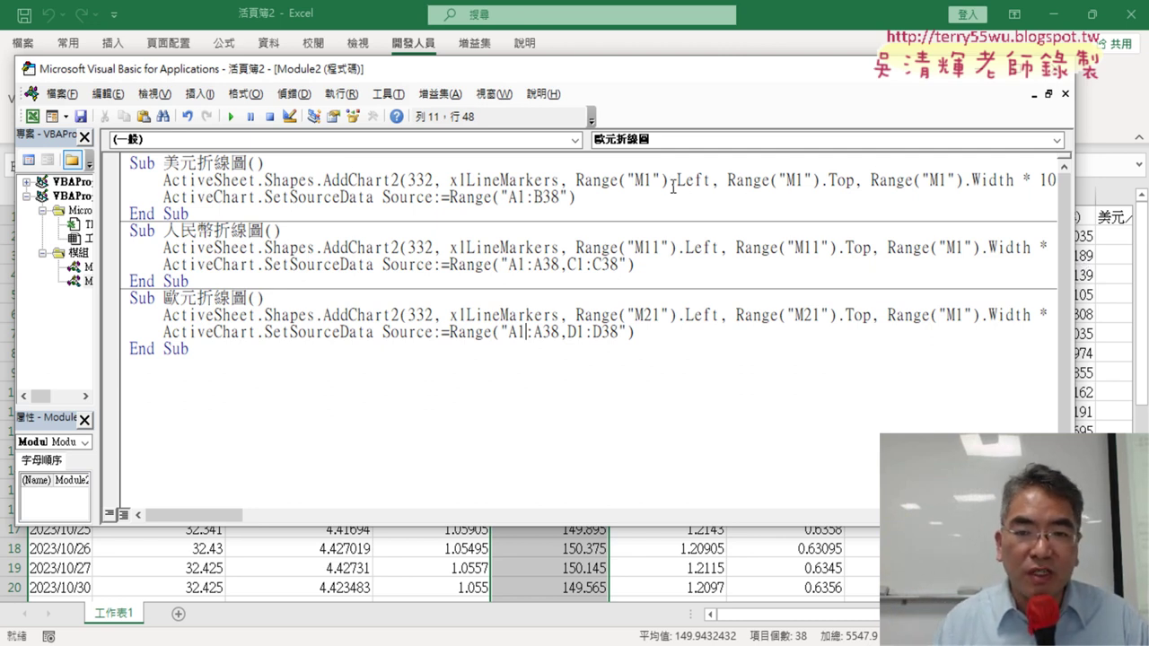
Highlight the M1, M11 and M21 chart anchors in the USD, RMB and euro macros.
left_click_drag(650, 182, 643, 182)
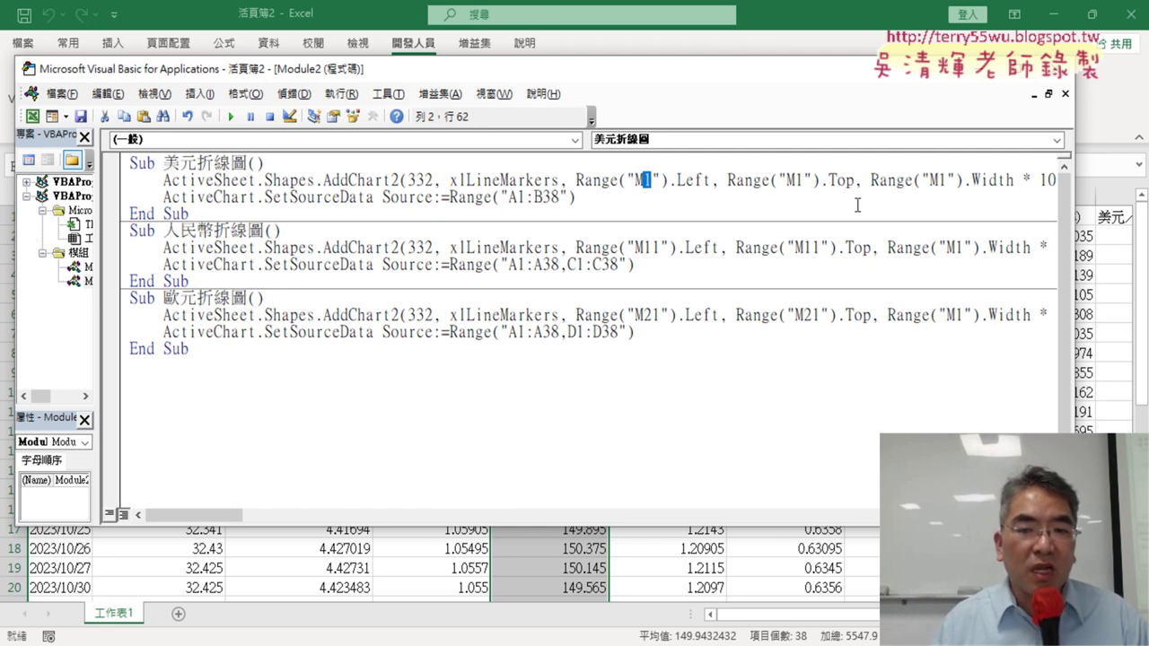
left_click_drag(661, 248, 642, 248)
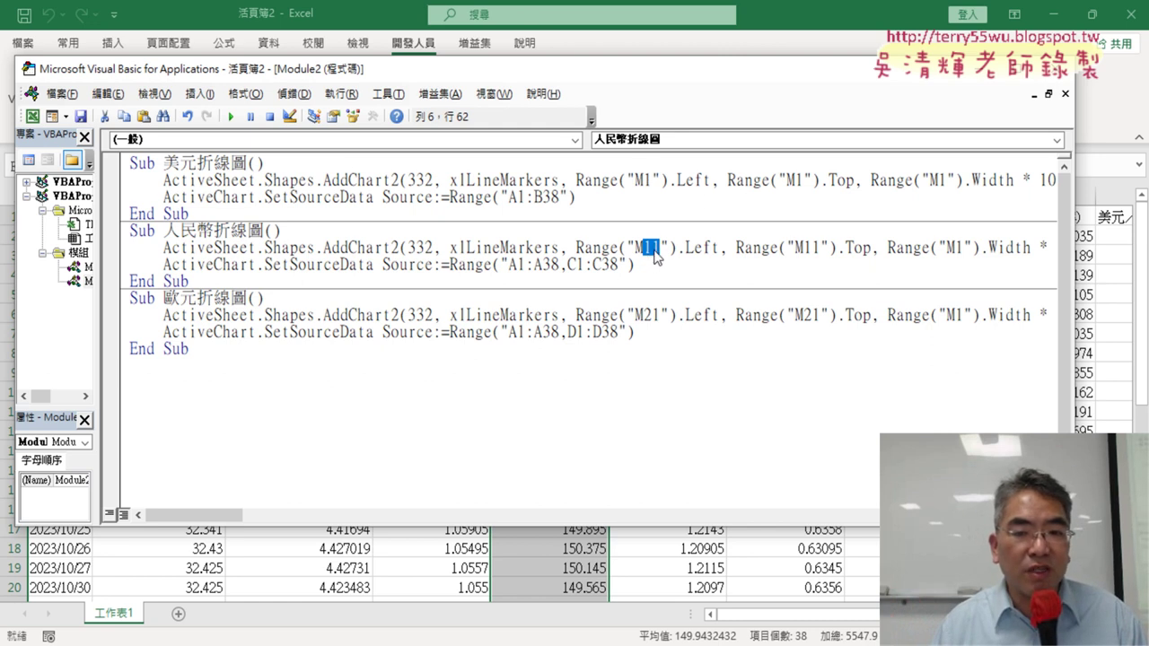
left_click_drag(661, 315, 642, 315)
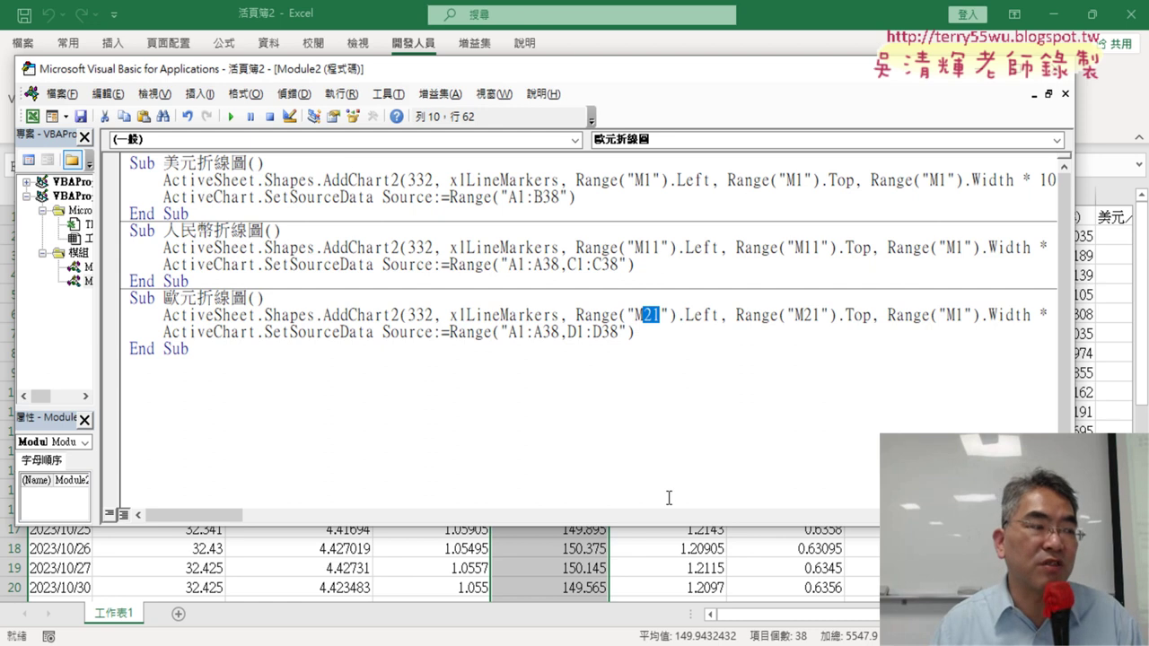
left_click_drag(633, 180, 651, 180)
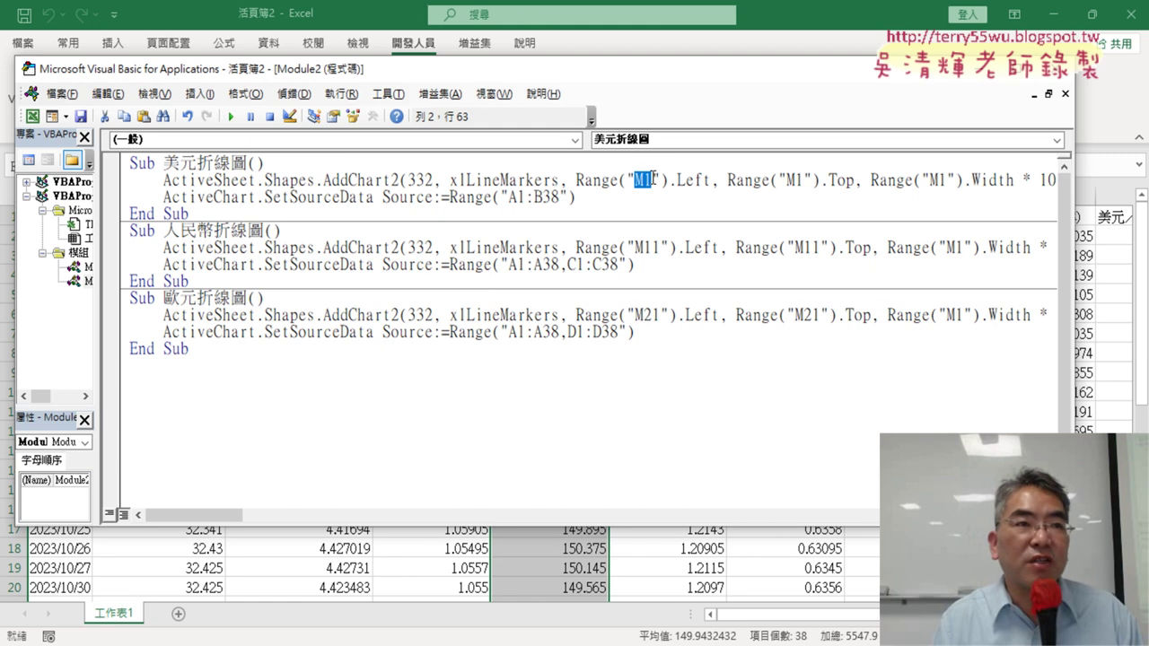
left_click(653, 179)
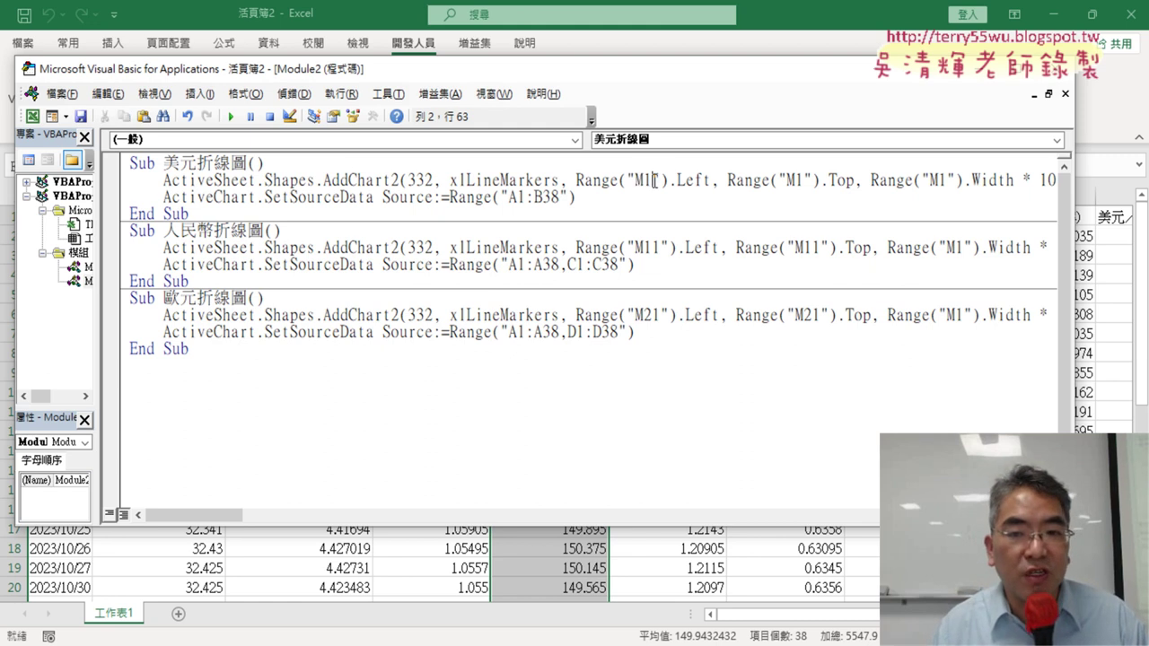
double_click(645, 180)
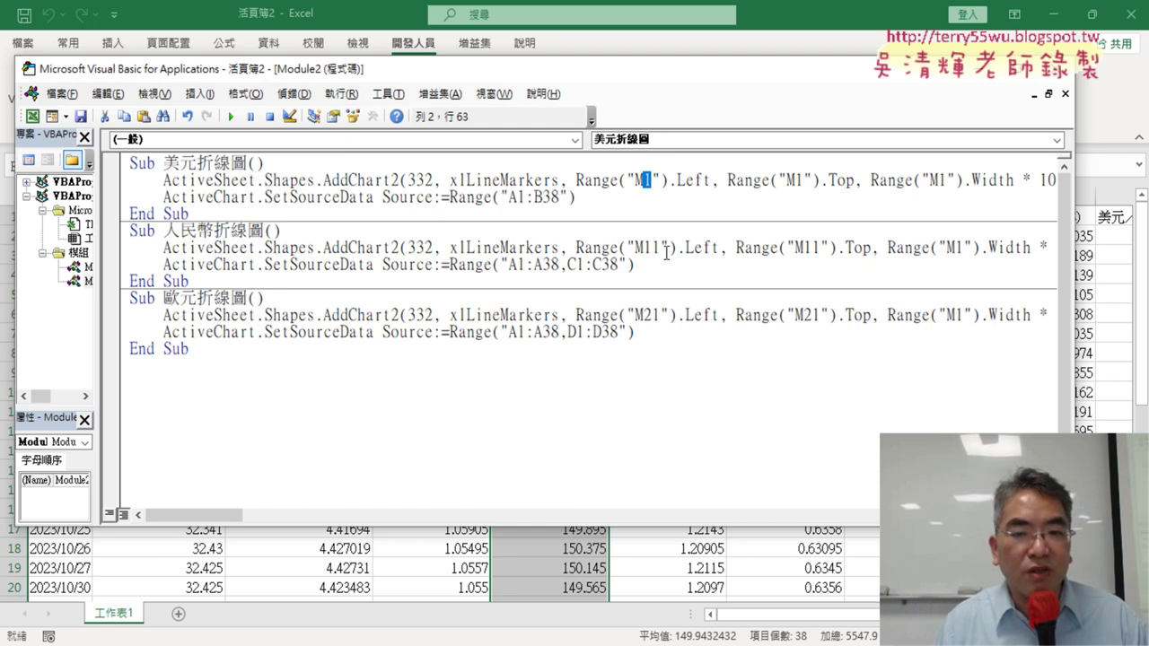
Copy the RMB macro's "A1:A38,C1:C38" range and paste it over the USD macro's A1:B38.
left_click_drag(567, 265, 576, 265)
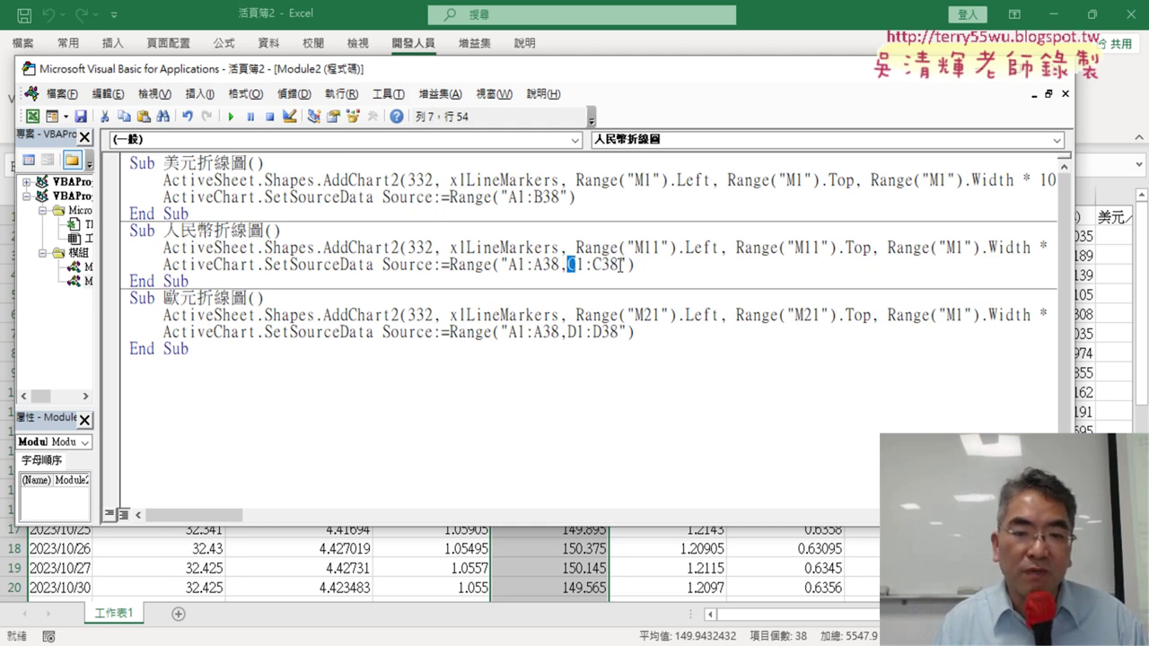
left_click_drag(620, 265, 508, 265)
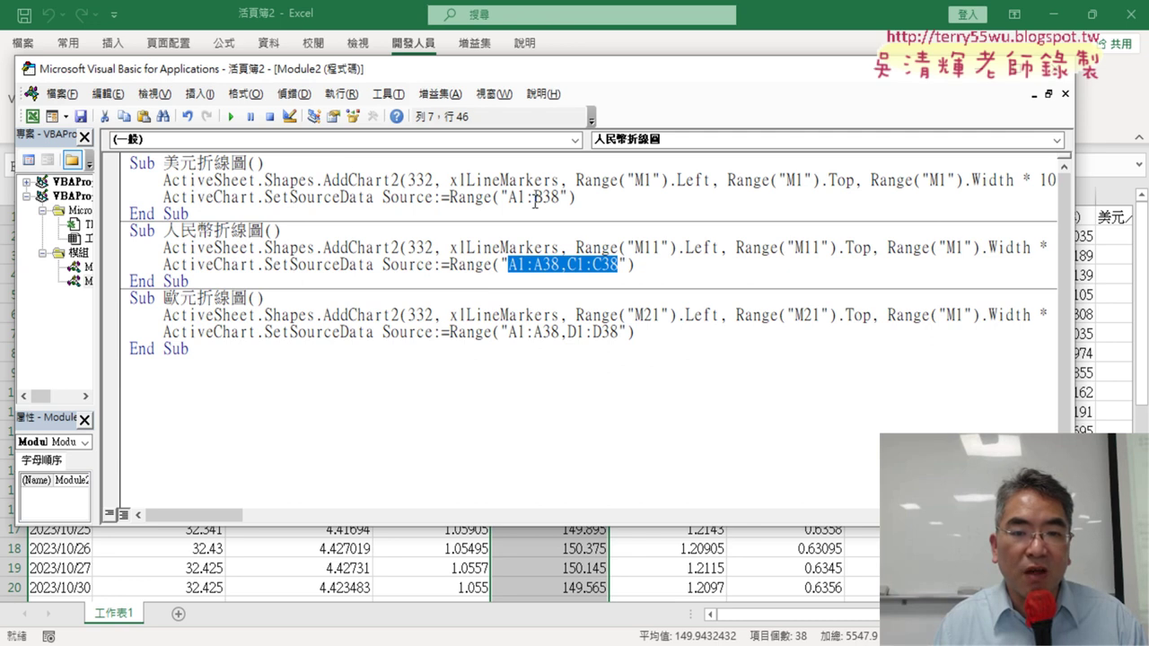
right_click(555, 267)
left_click(588, 293)
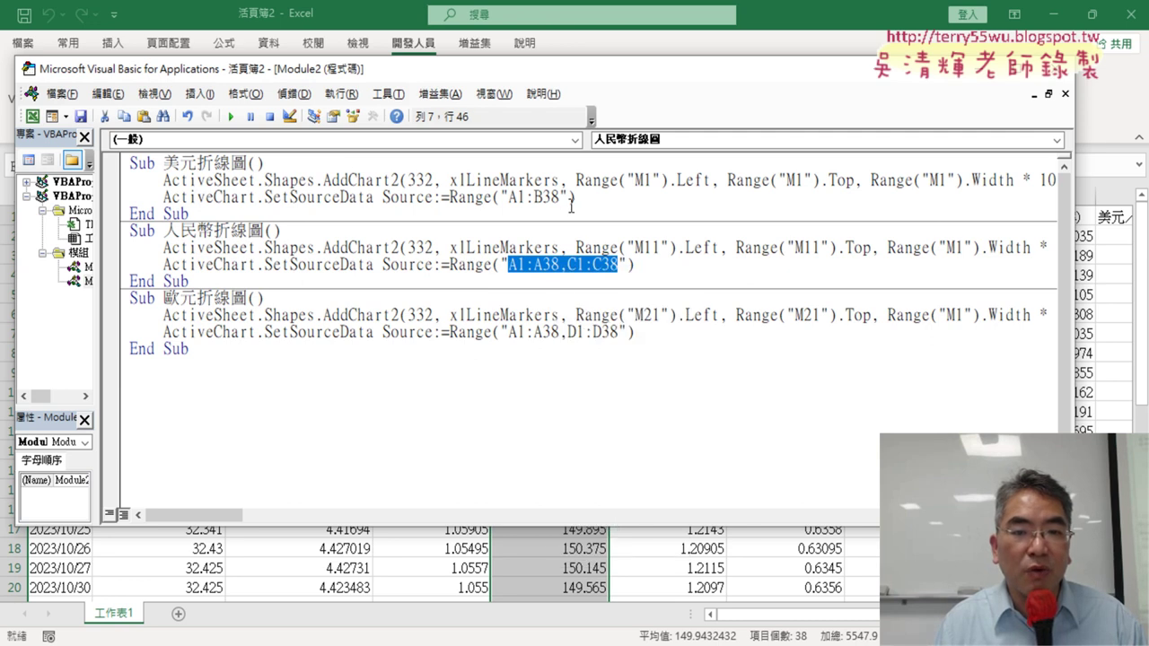
left_click_drag(560, 197, 508, 197)
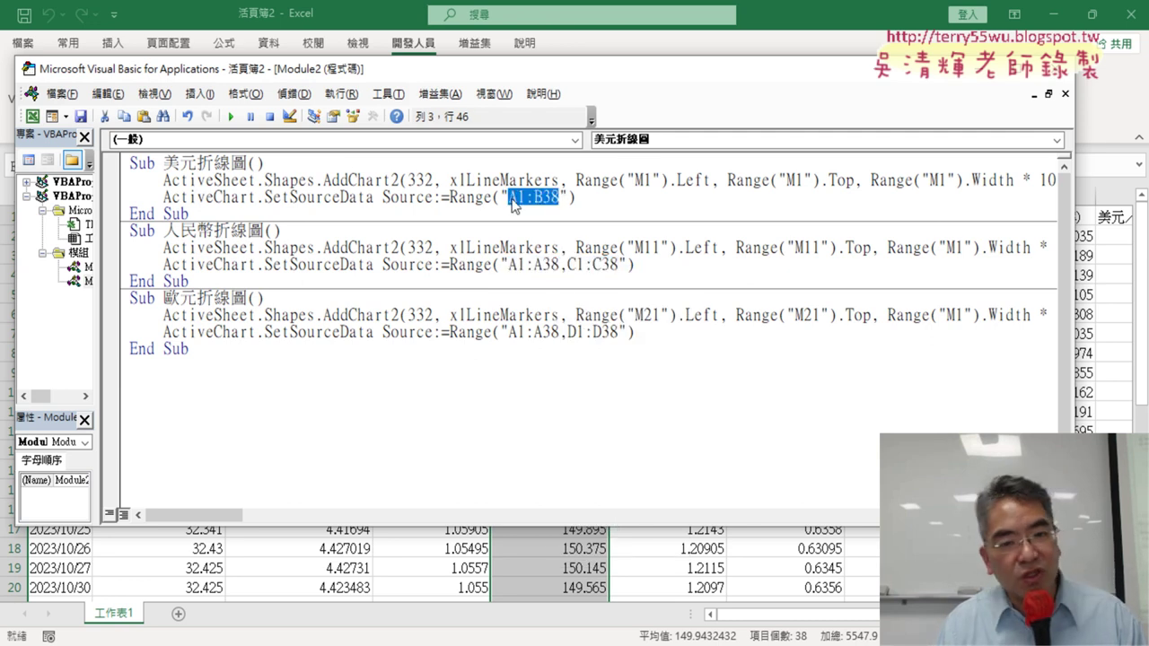
key("ctrl+v")
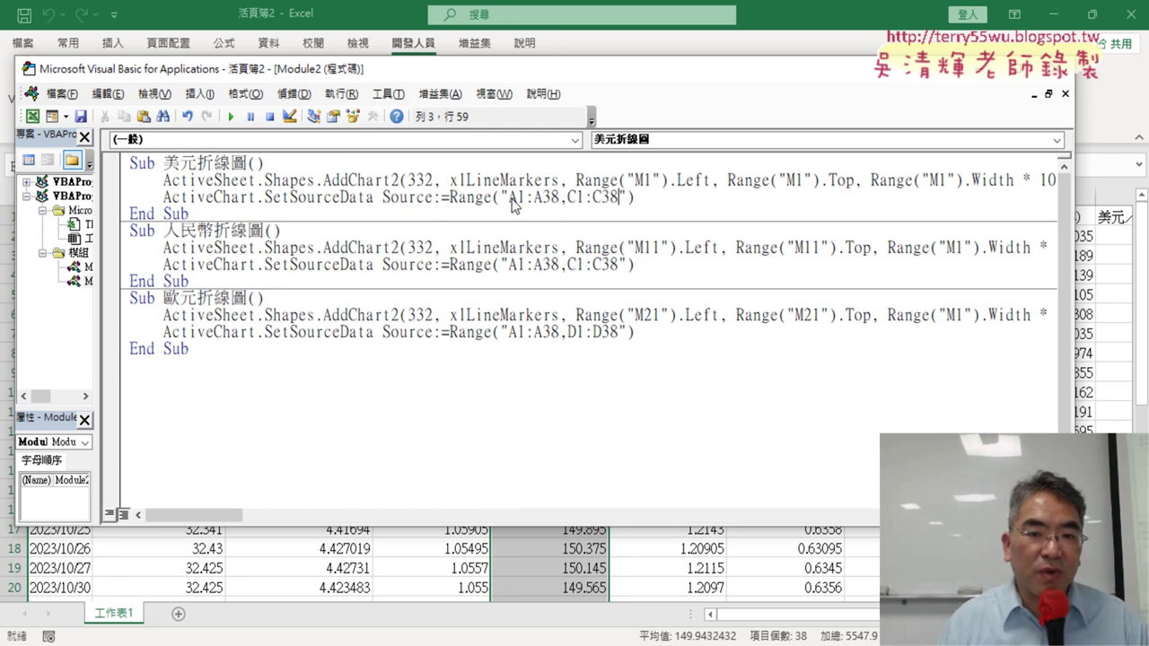
Change both C's to B in the USD range, then compare columns B, C, D across macros.
left_click_drag(578, 197, 566, 197)
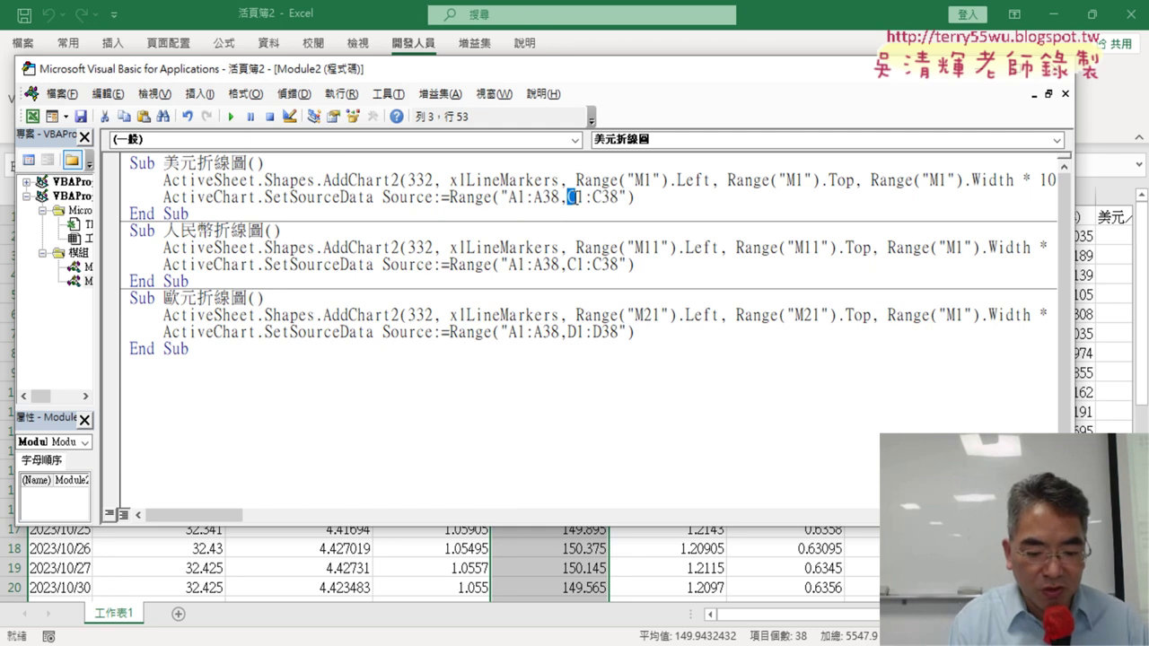
type("B")
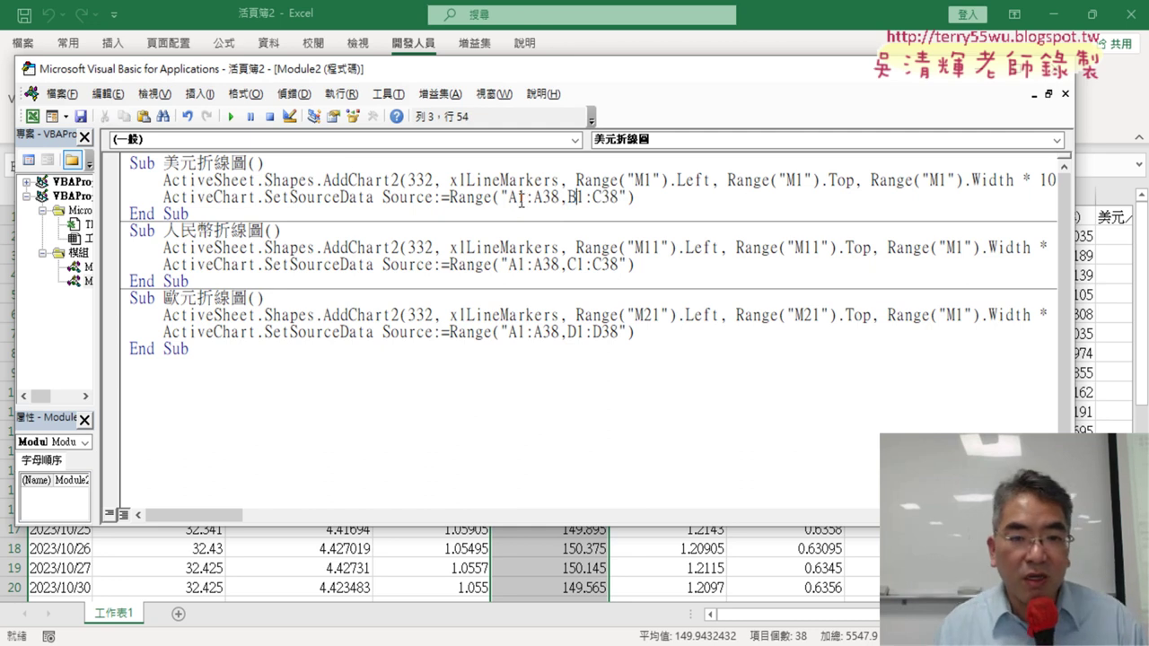
left_click_drag(509, 198, 590, 198)
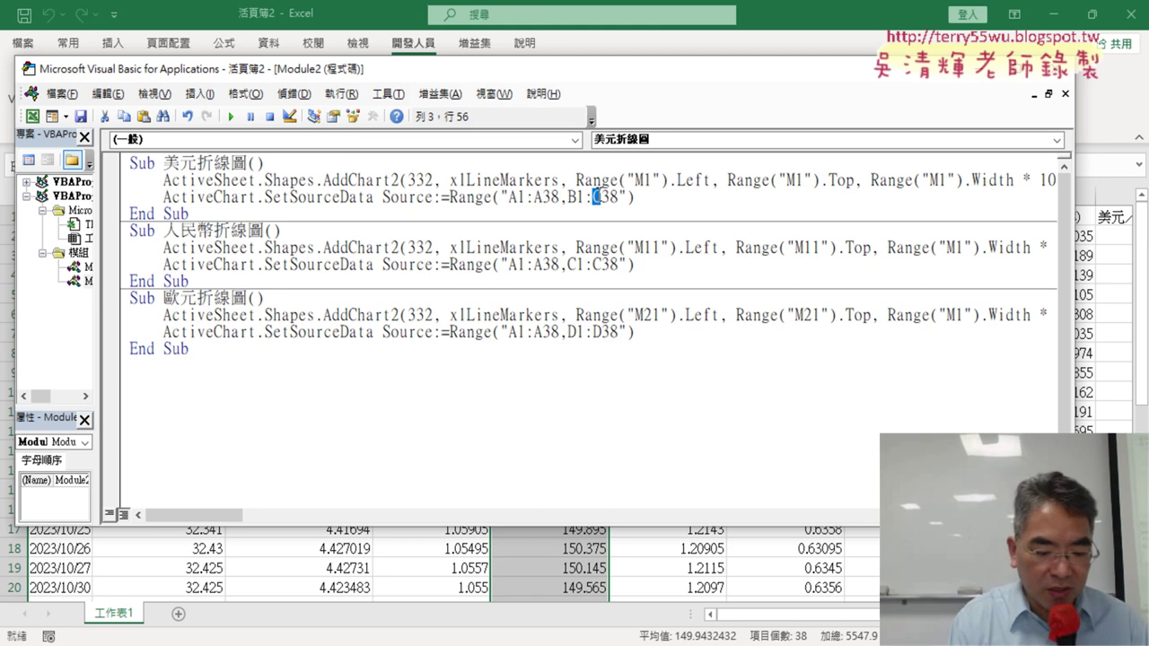
type("B")
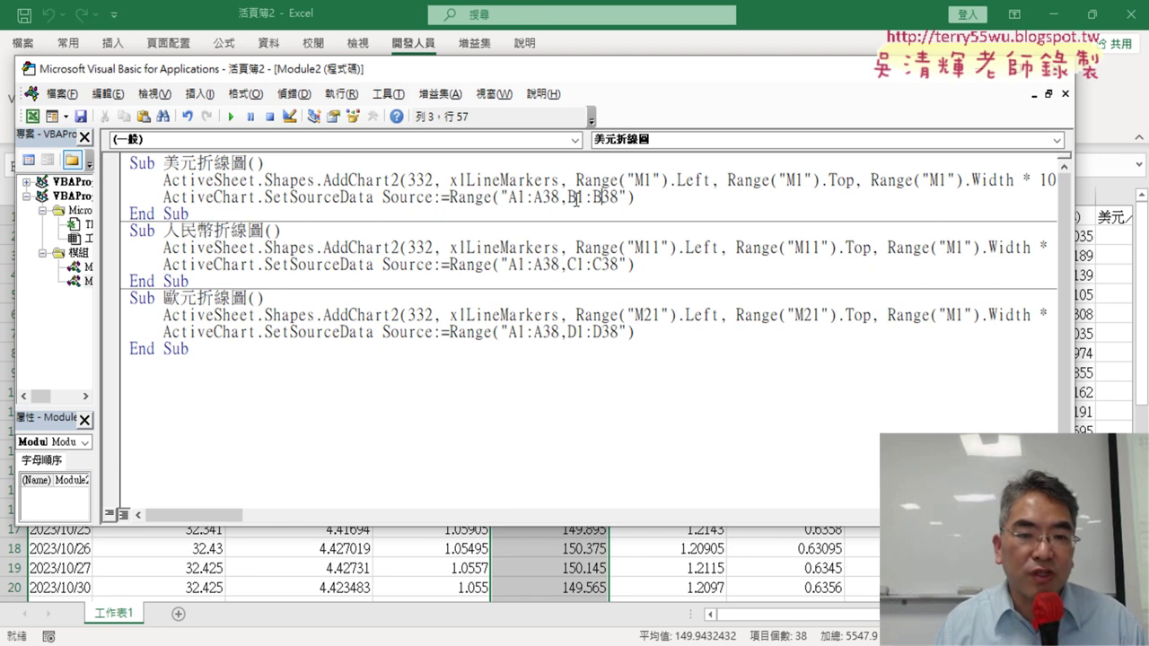
left_click_drag(576, 197, 567, 197)
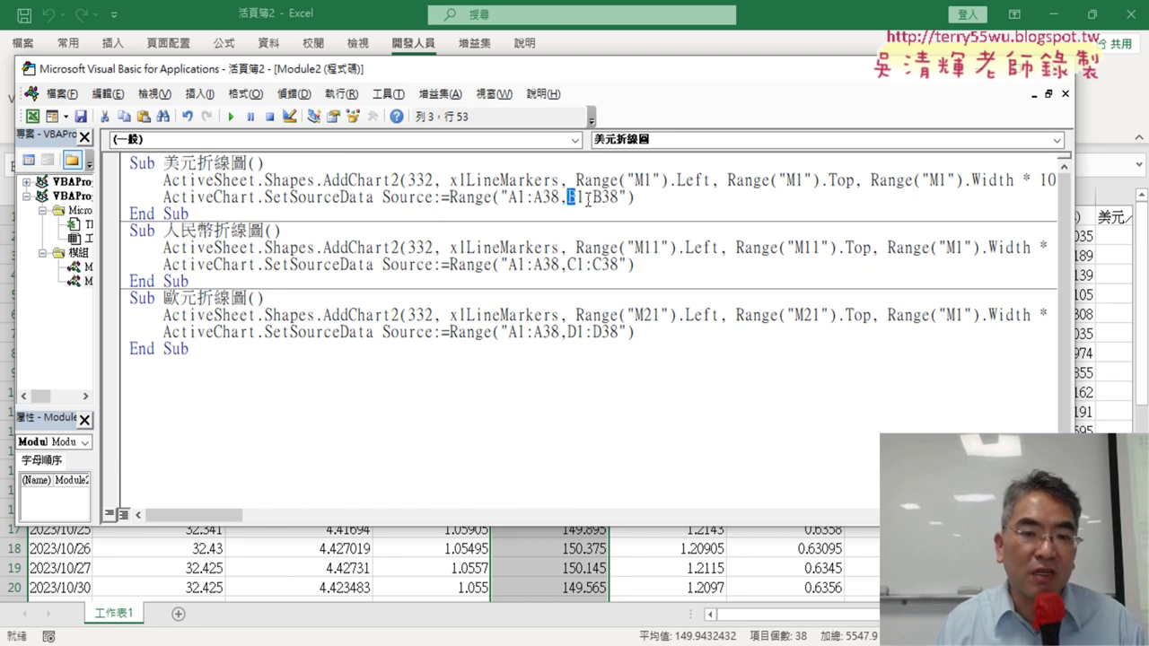
left_click(573, 264)
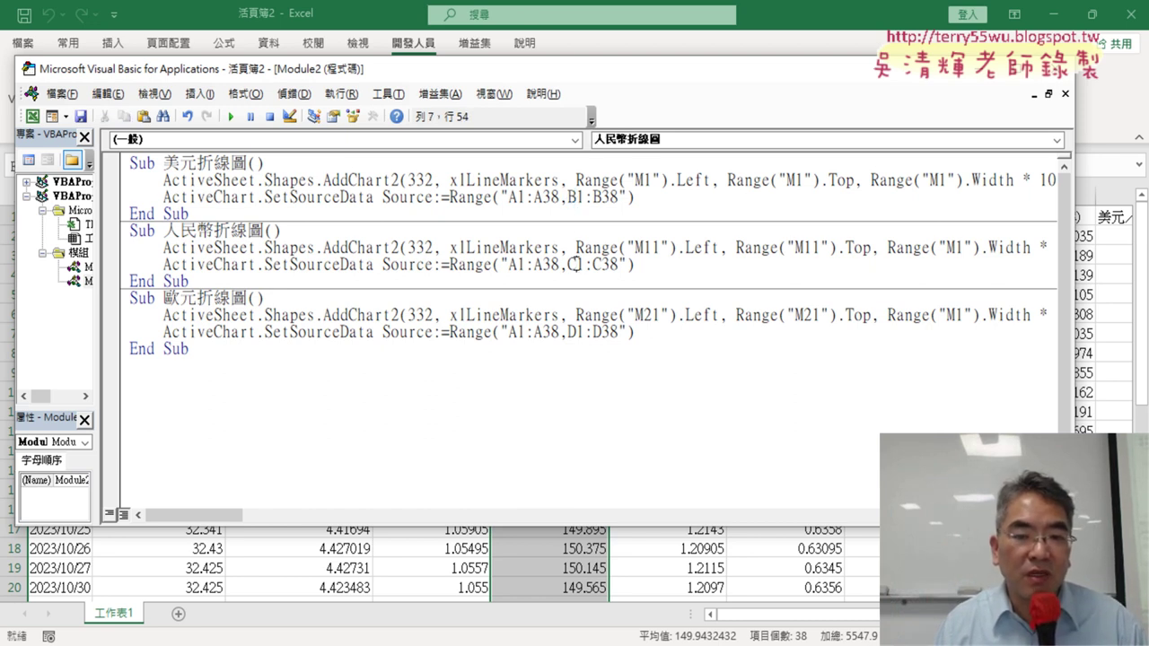
left_click(575, 332)
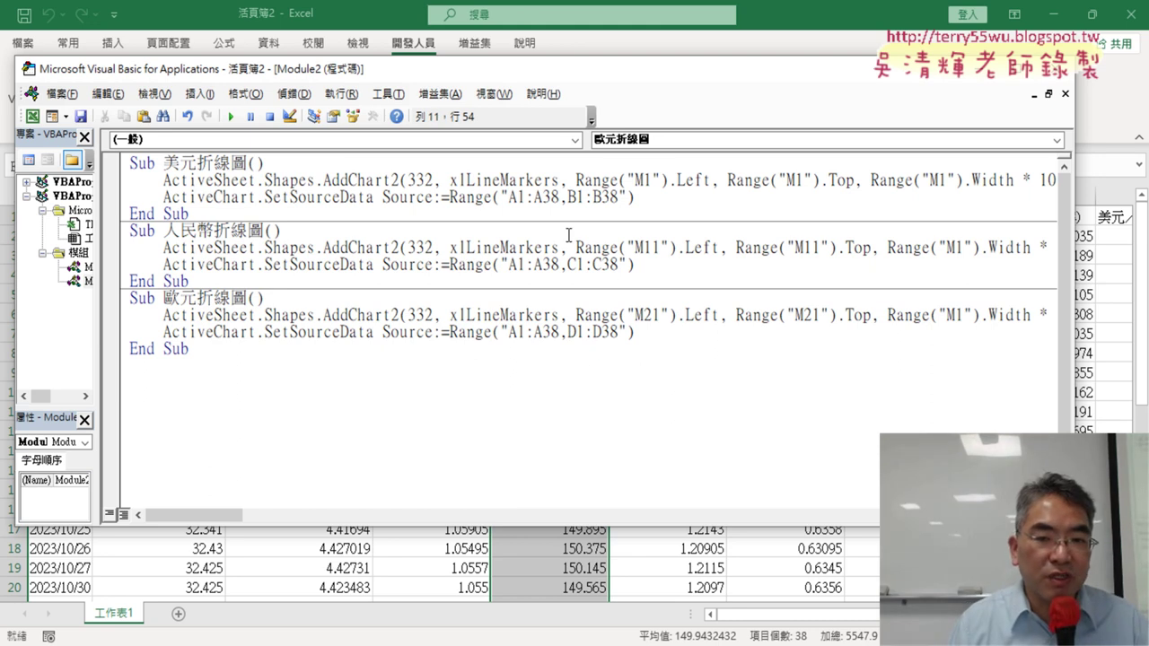
Check the 美元／新台幣 and 紐幣／美元 columns on the worksheet, then reopen the macro module.
left_click_drag(576, 197, 566, 196)
left_click(305, 585)
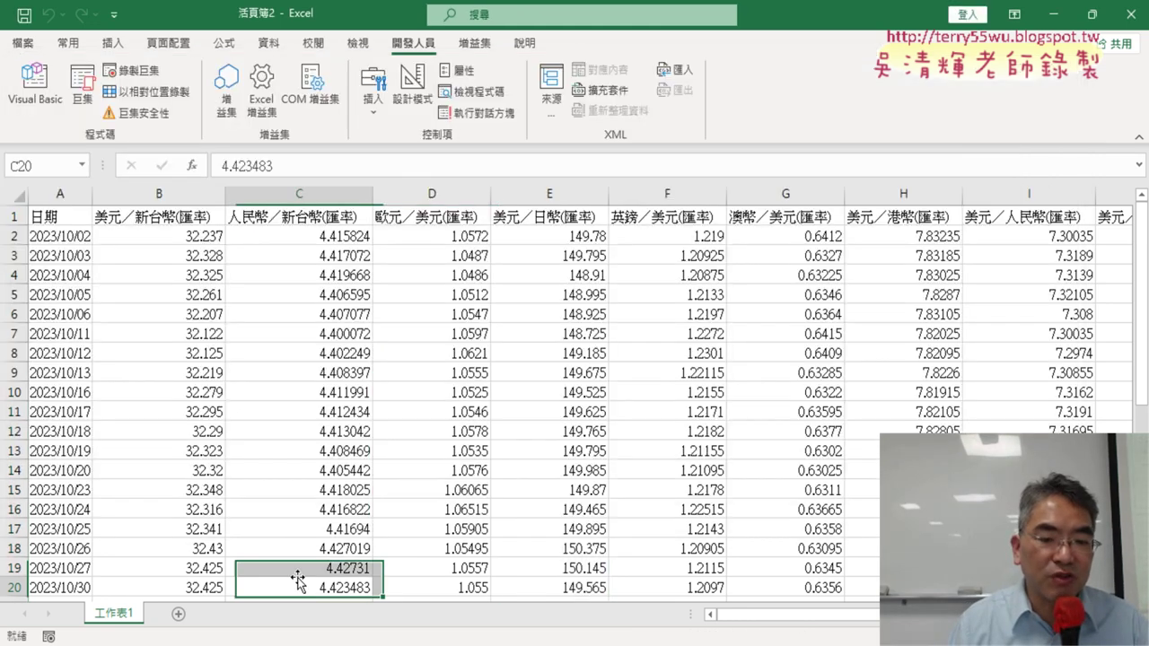
left_click(177, 201)
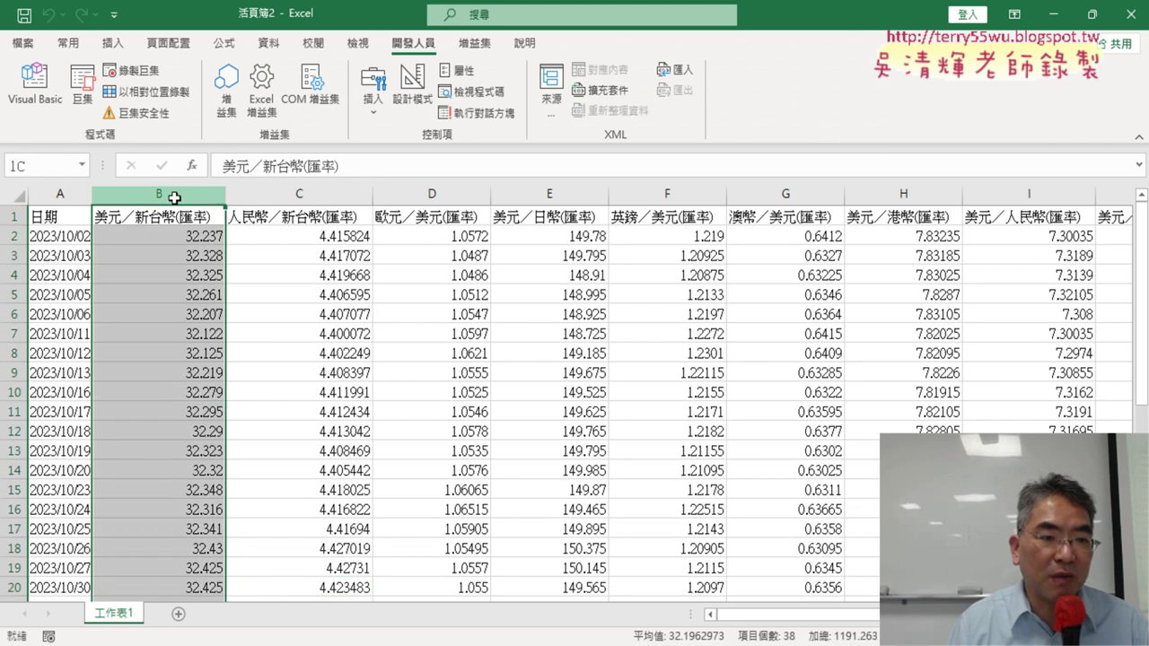
scroll(831, 193, "right", 1)
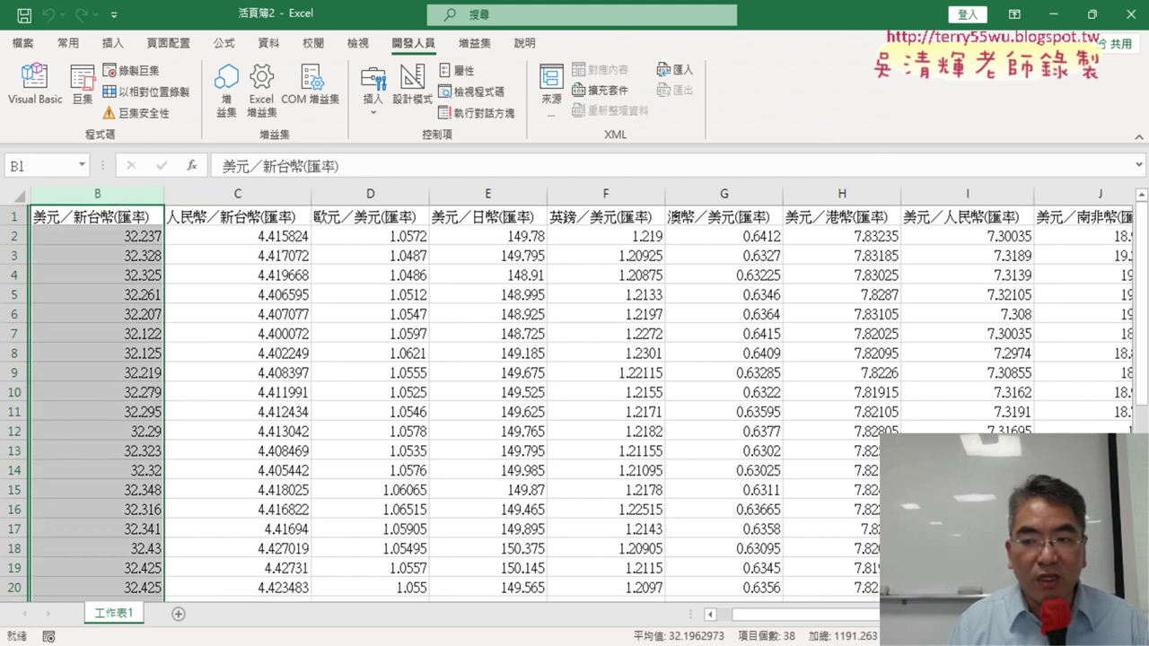
scroll(831, 193, "right", 3)
scroll(831, 193, "right", 1)
left_click(831, 193)
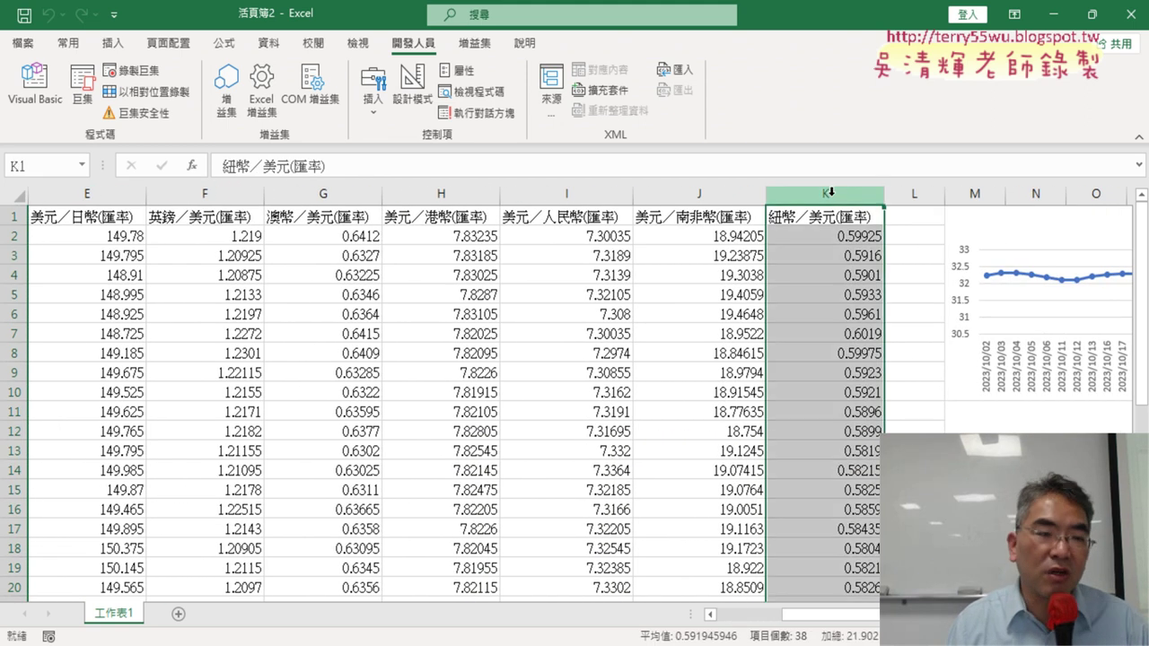
left_click(32, 90)
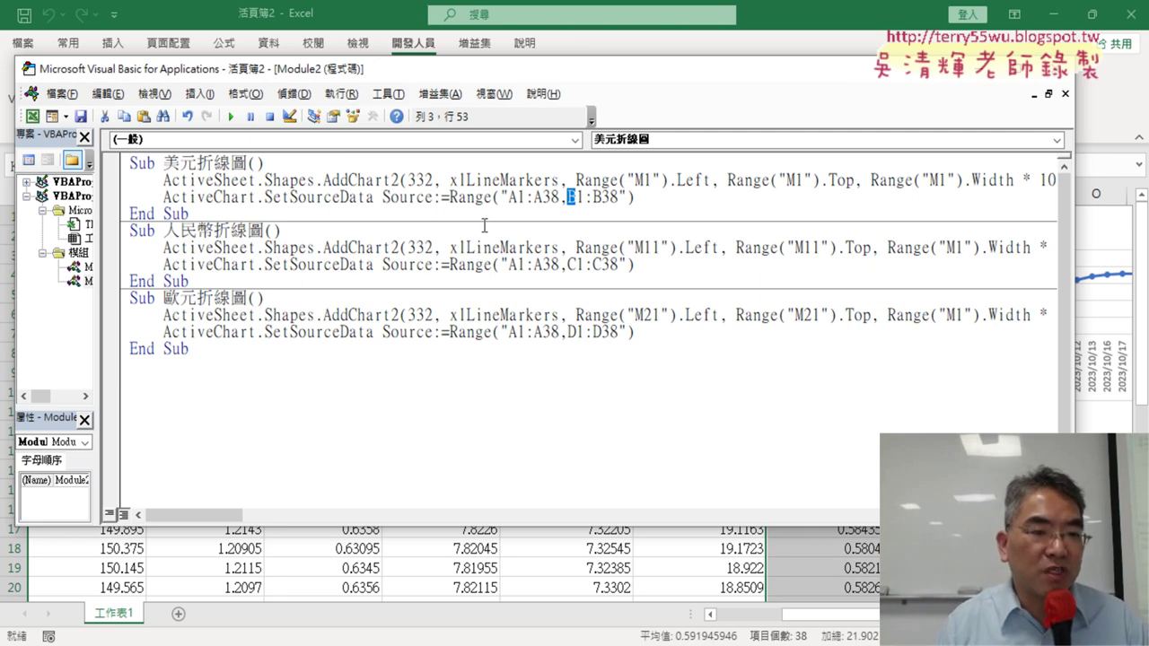
Duplicate the whole 美元折線圖 sub below the existing macros.
left_click_drag(638, 198, 109, 165)
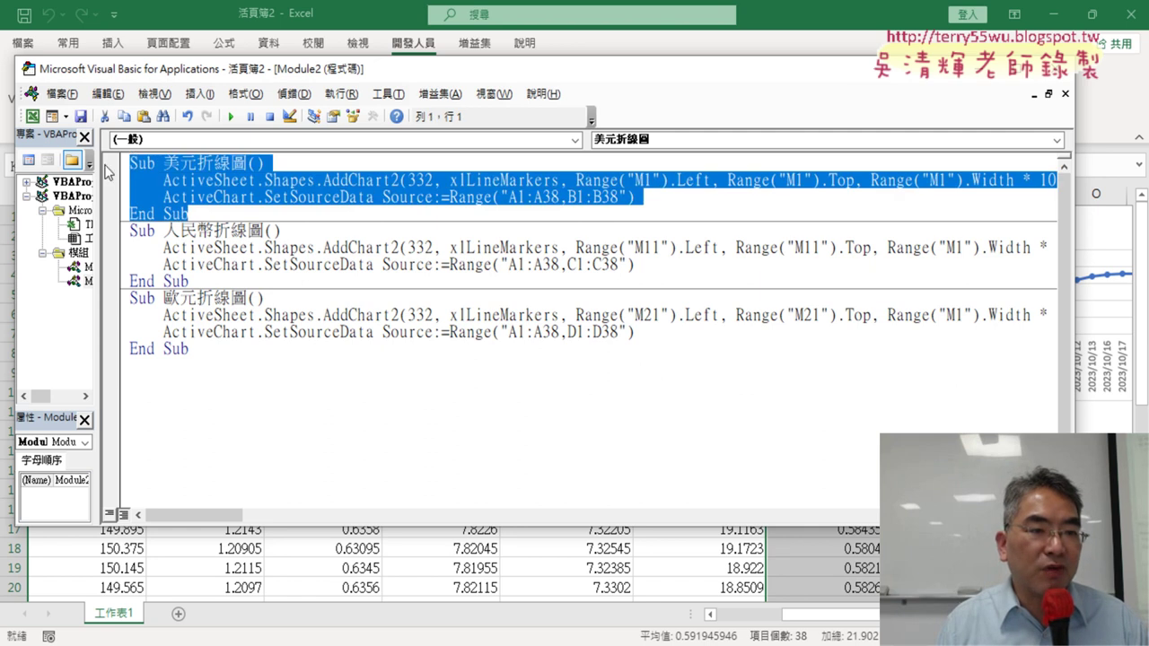
right_click(202, 184)
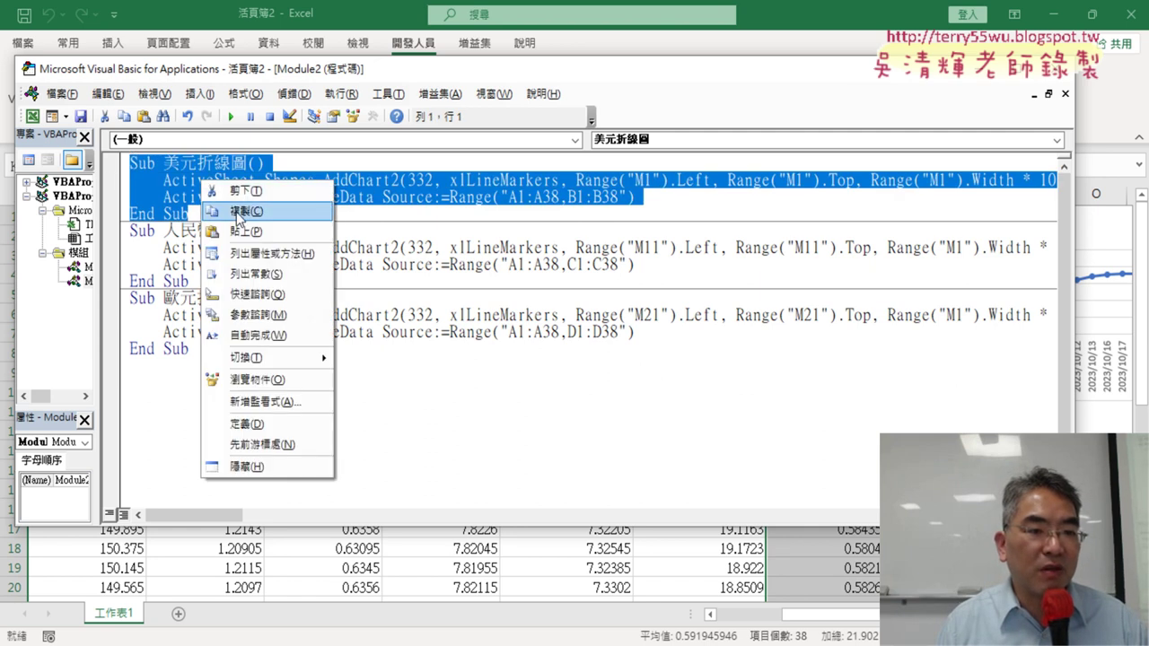
left_click(240, 213)
left_click(159, 364)
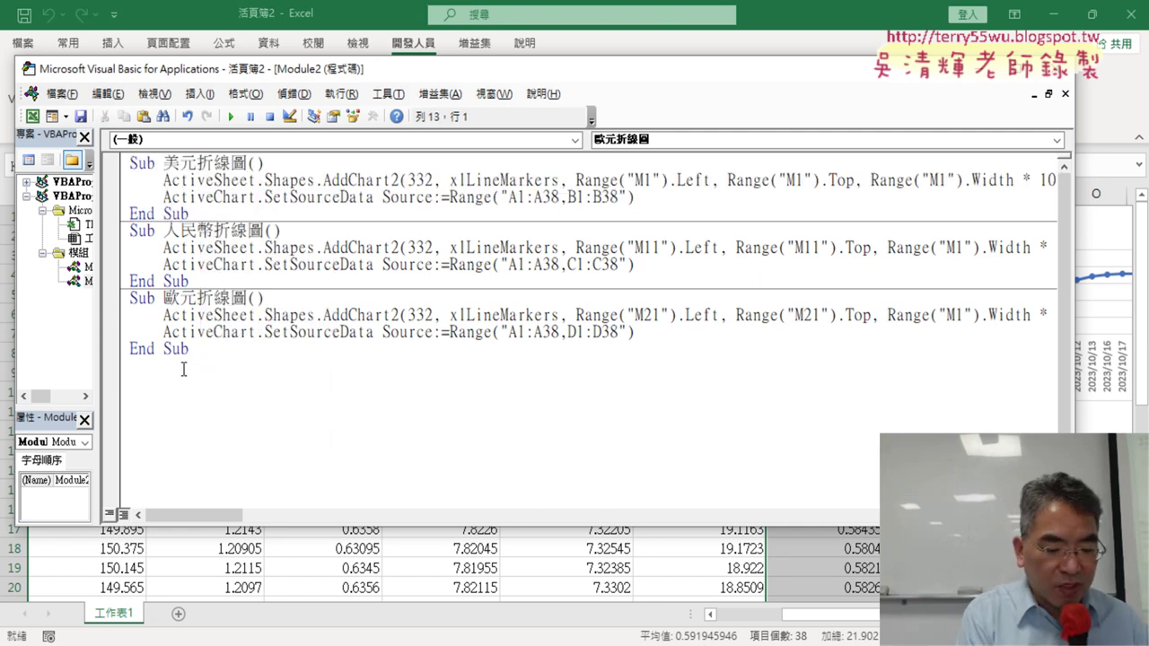
key("ctrl+v")
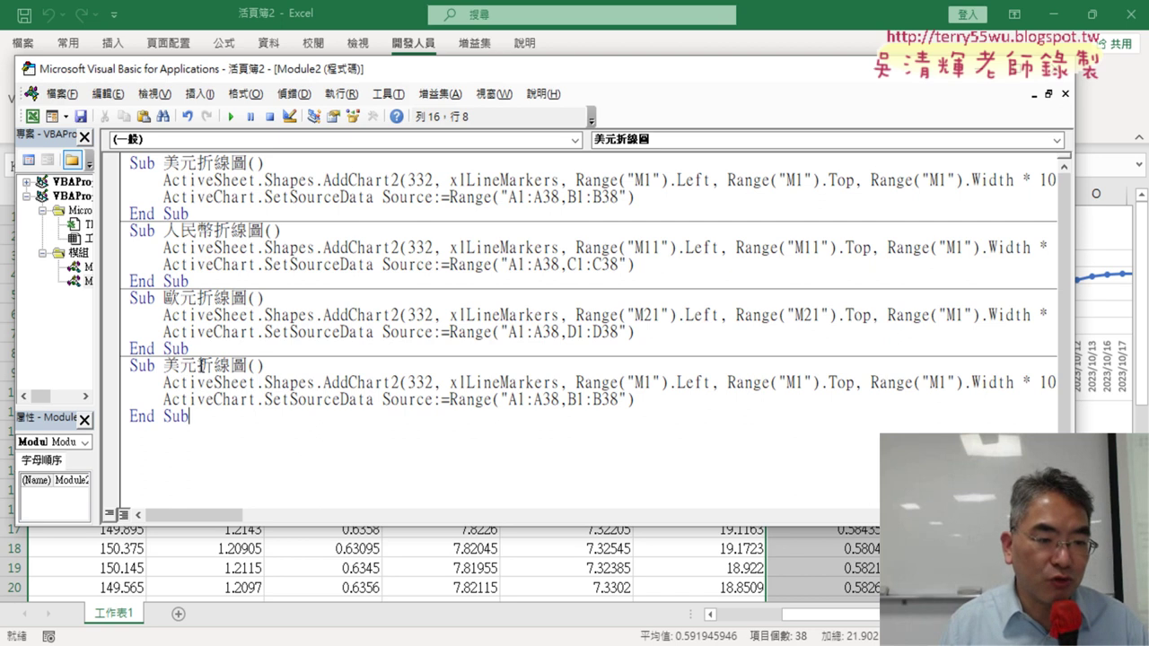
Rename the copied sub to 全部折線圖, widen the code window, and switch to the browser.
left_click_drag(196, 365, 162, 365)
type("ㄑ")
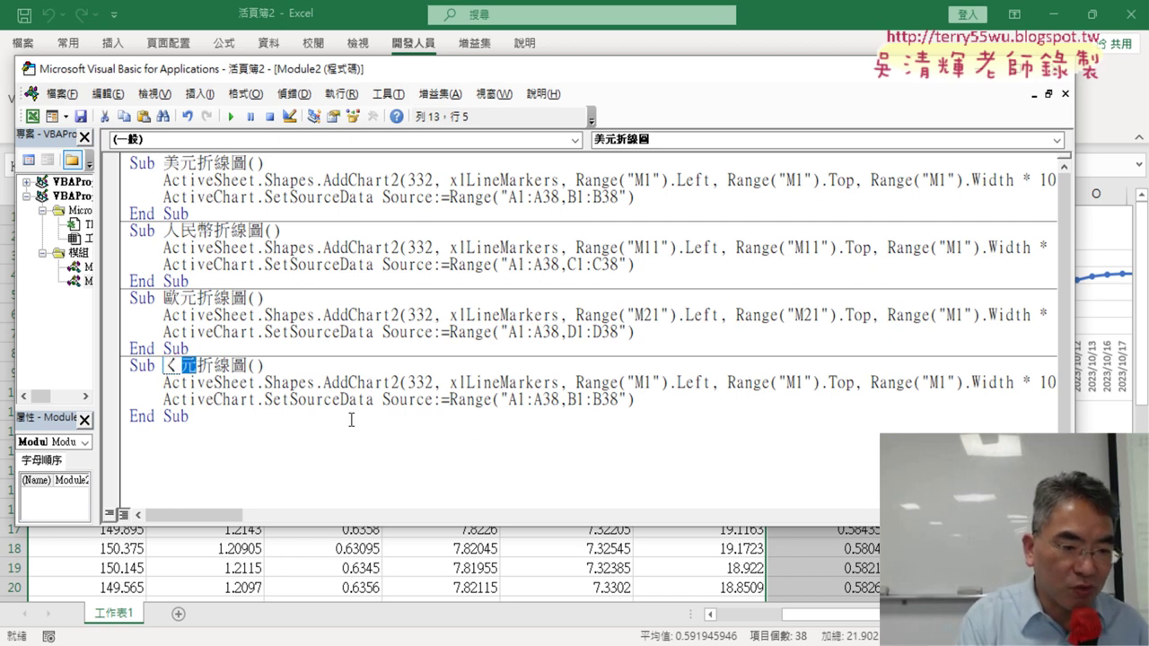
type("ㄩㄢˊ")
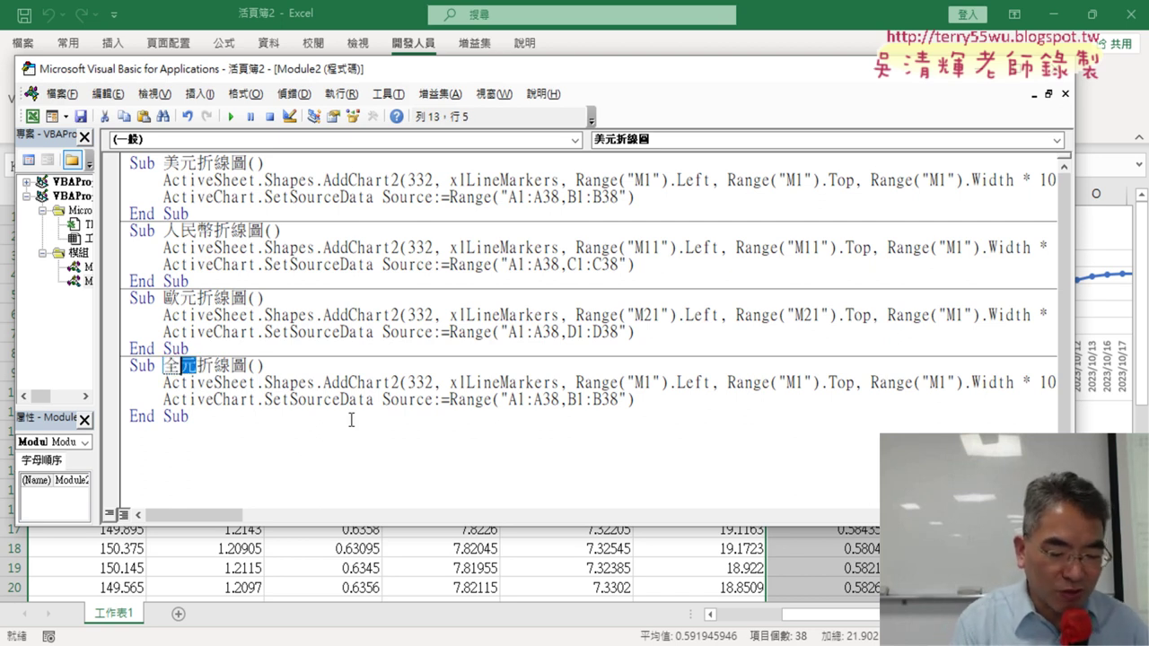
type("ㄅㄨˋ")
key("Return")
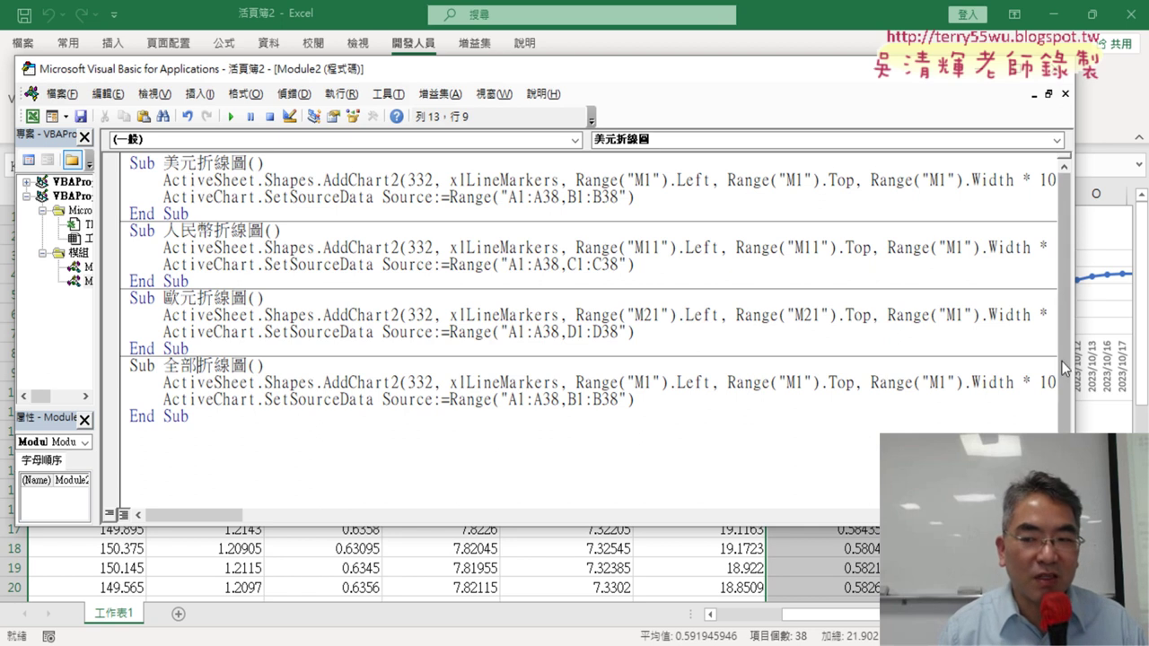
left_click_drag(1076, 359, 1119, 359)
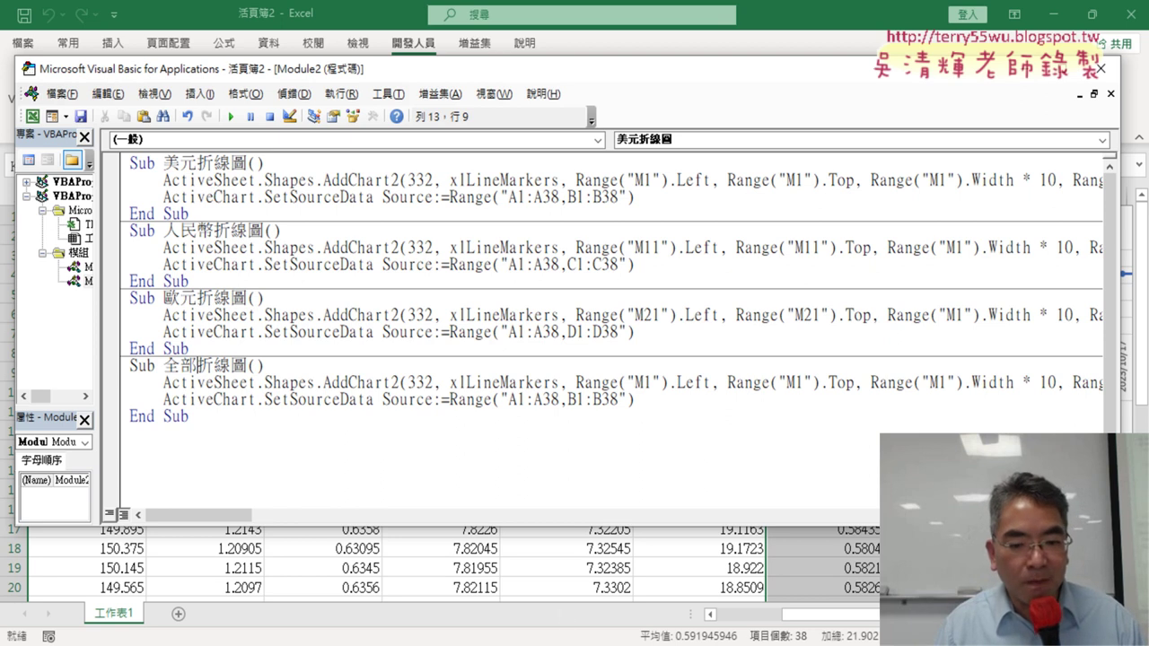
left_click(586, 639)
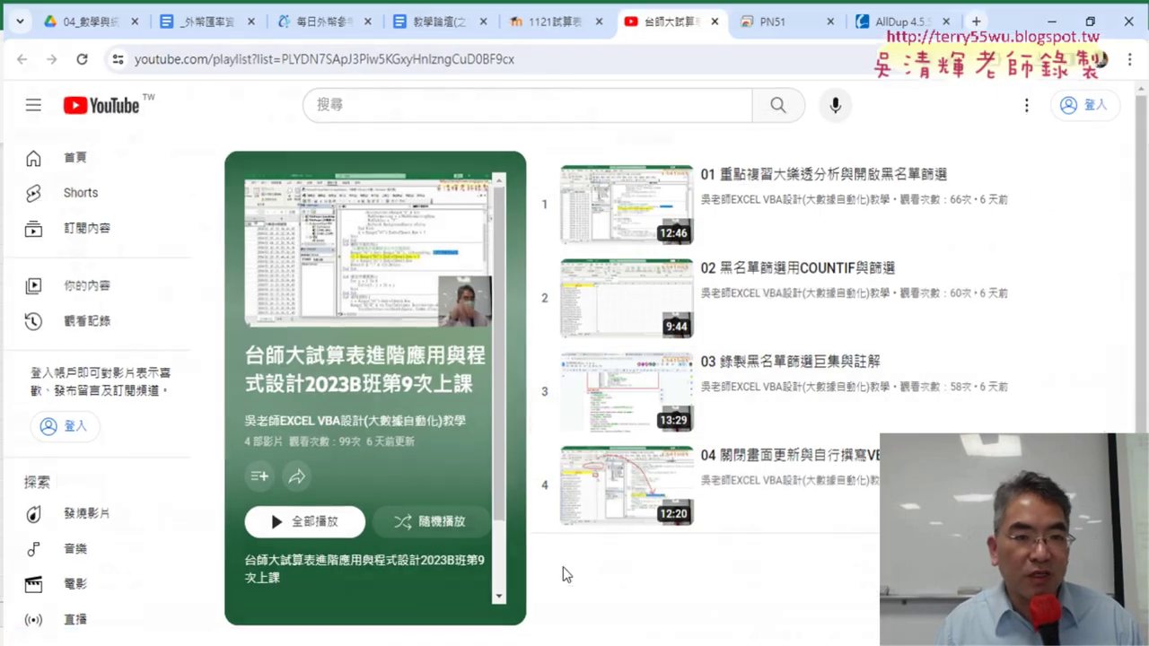
left_click(206, 28)
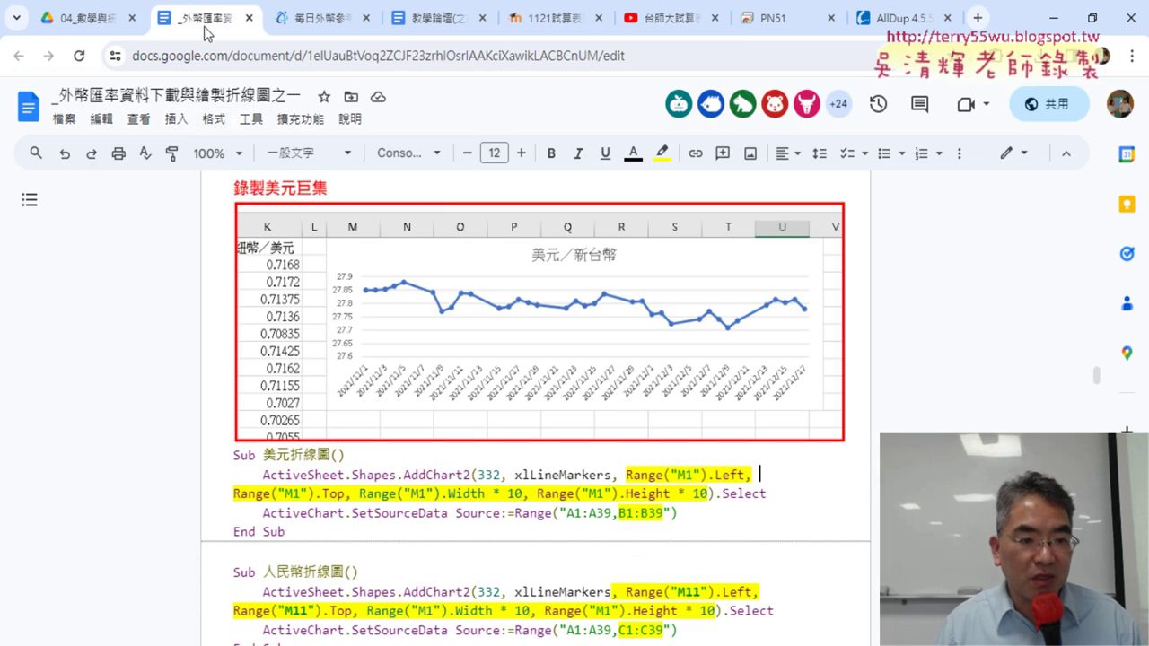
scroll(415, 436, "down", 3)
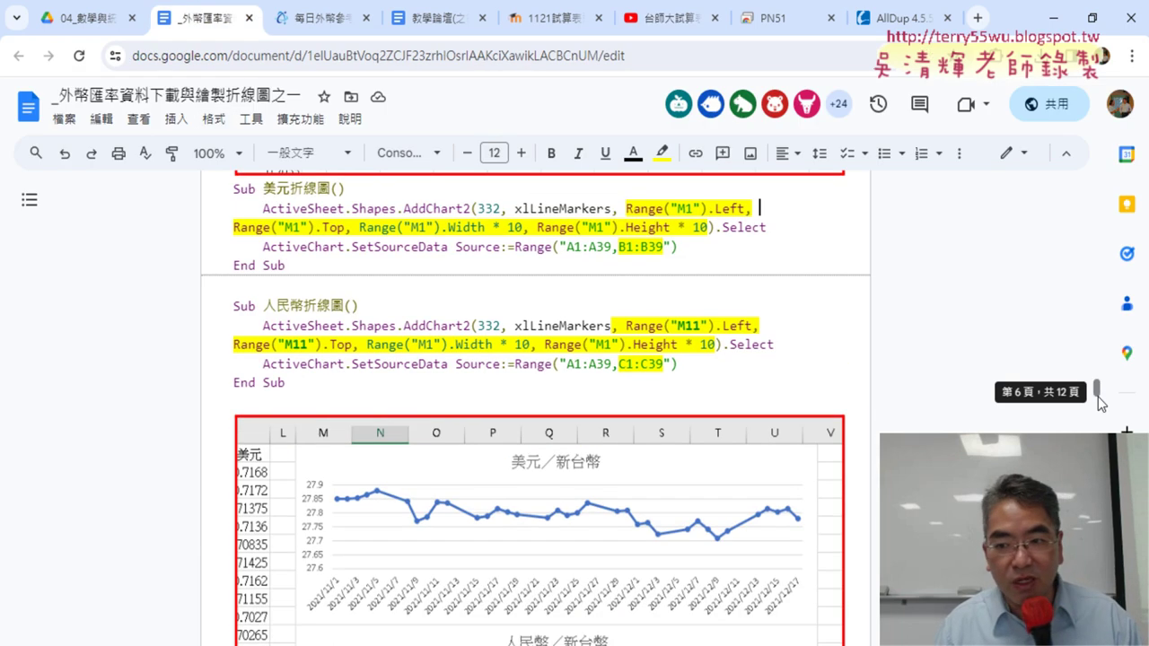
left_click_drag(286, 384, 228, 306)
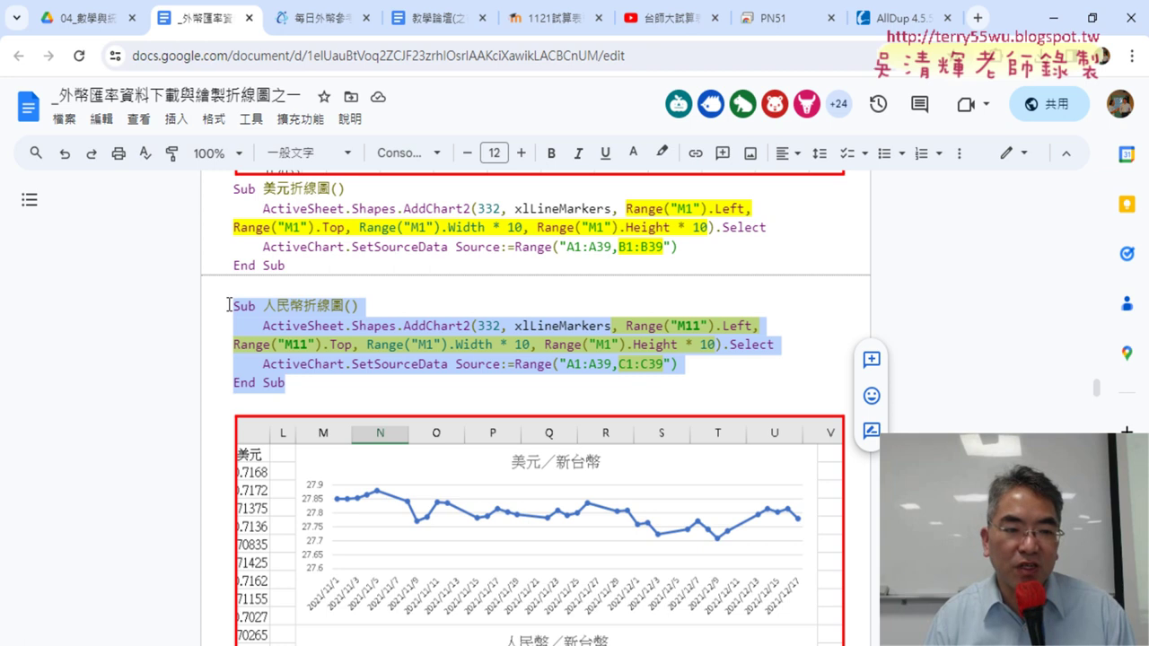
left_click(323, 214)
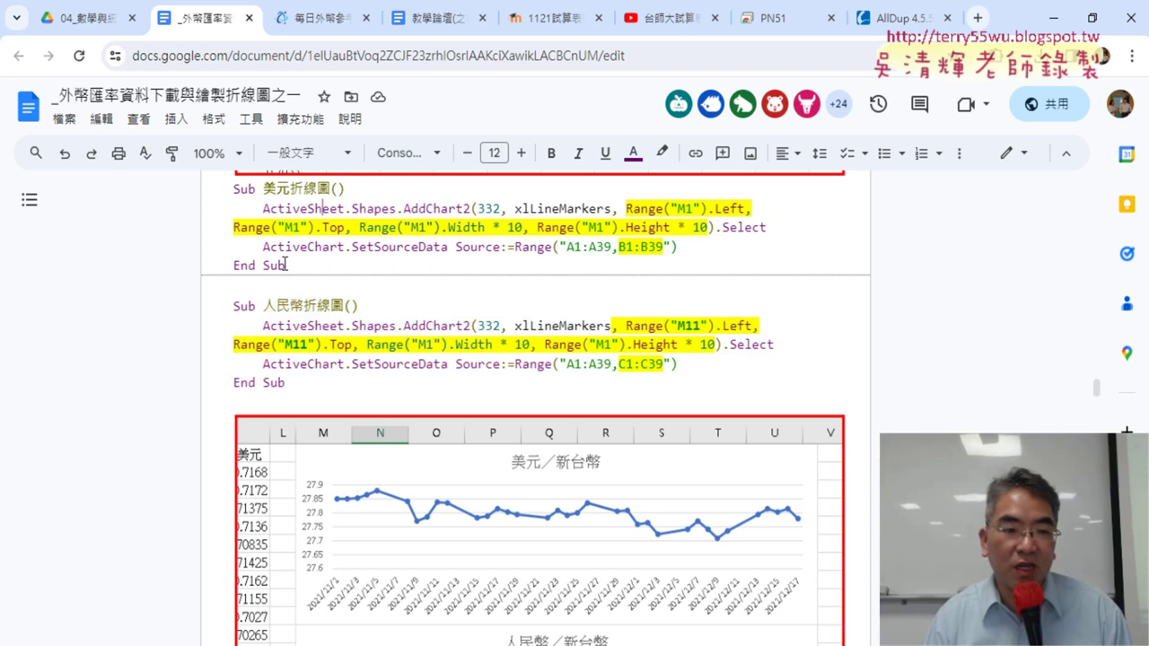
left_click_drag(285, 266, 233, 188)
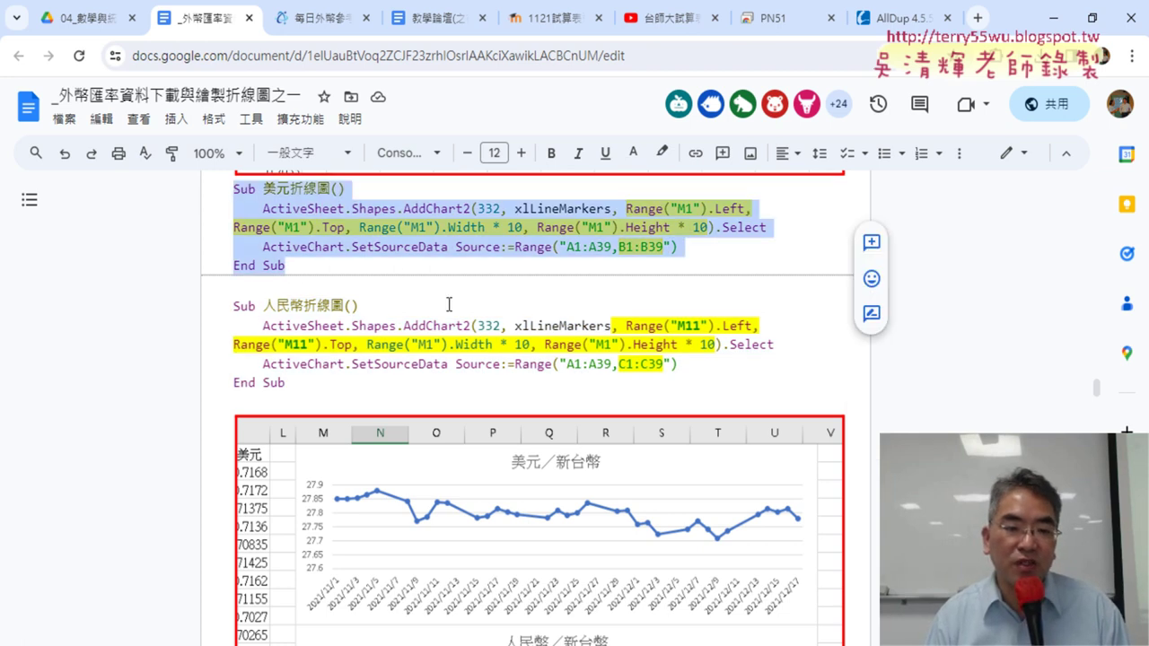
scroll(449, 306, "down", 3)
scroll(458, 305, "down", 2)
scroll(466, 307, "down", 1)
scroll(474, 306, "down", 1)
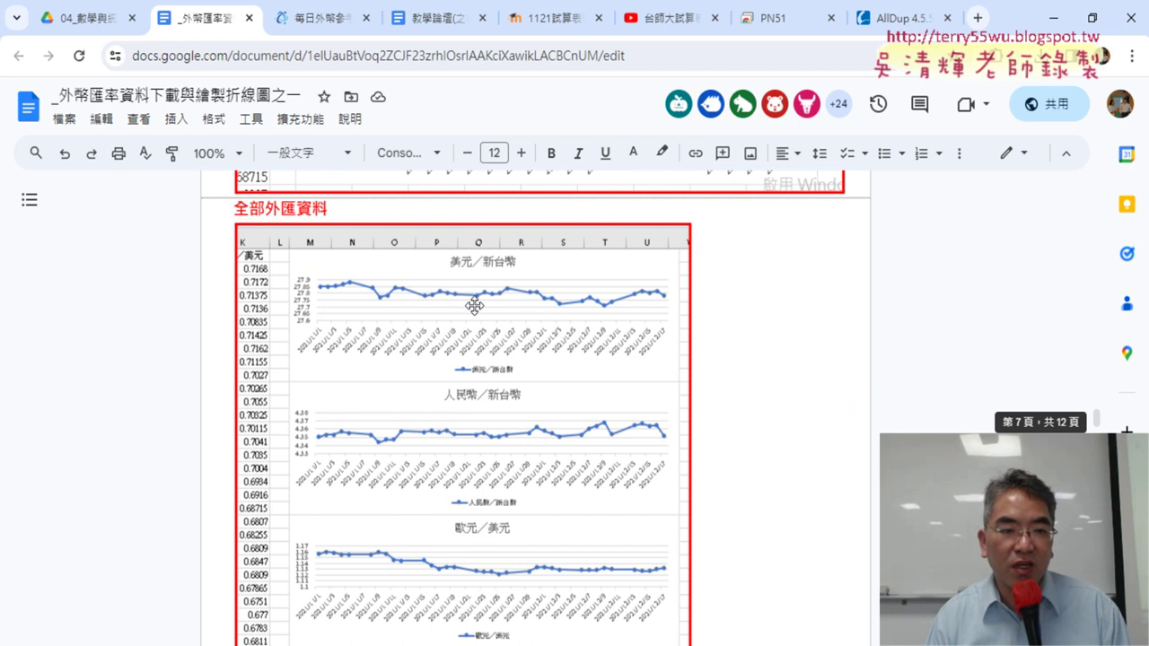
left_click_drag(237, 208, 328, 208)
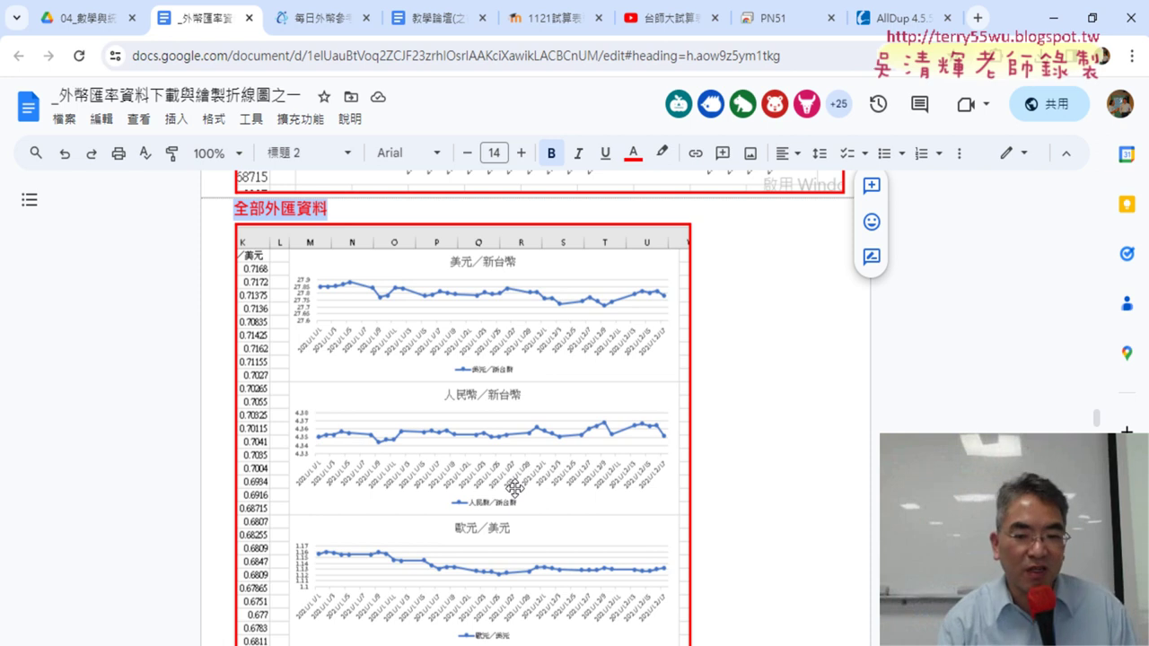
scroll(716, 439, "down", 5)
scroll(767, 468, "down", 5)
scroll(766, 467, "down", 4)
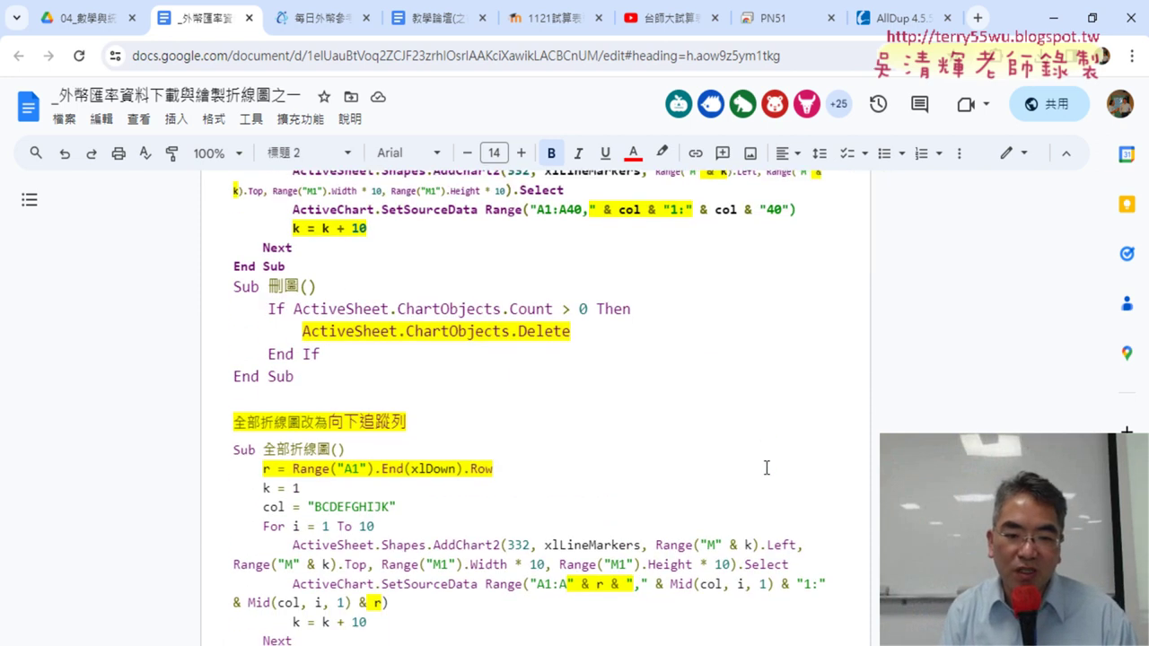
scroll(767, 468, "up", 5)
scroll(766, 467, "up", 2)
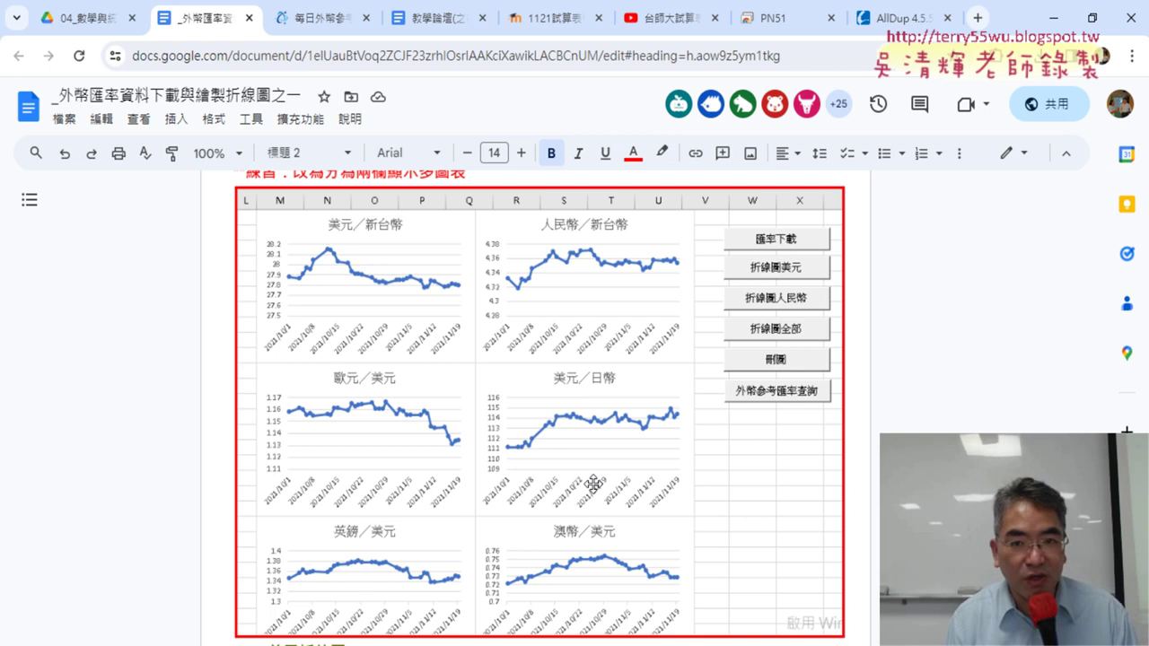
scroll(593, 484, "up", 5)
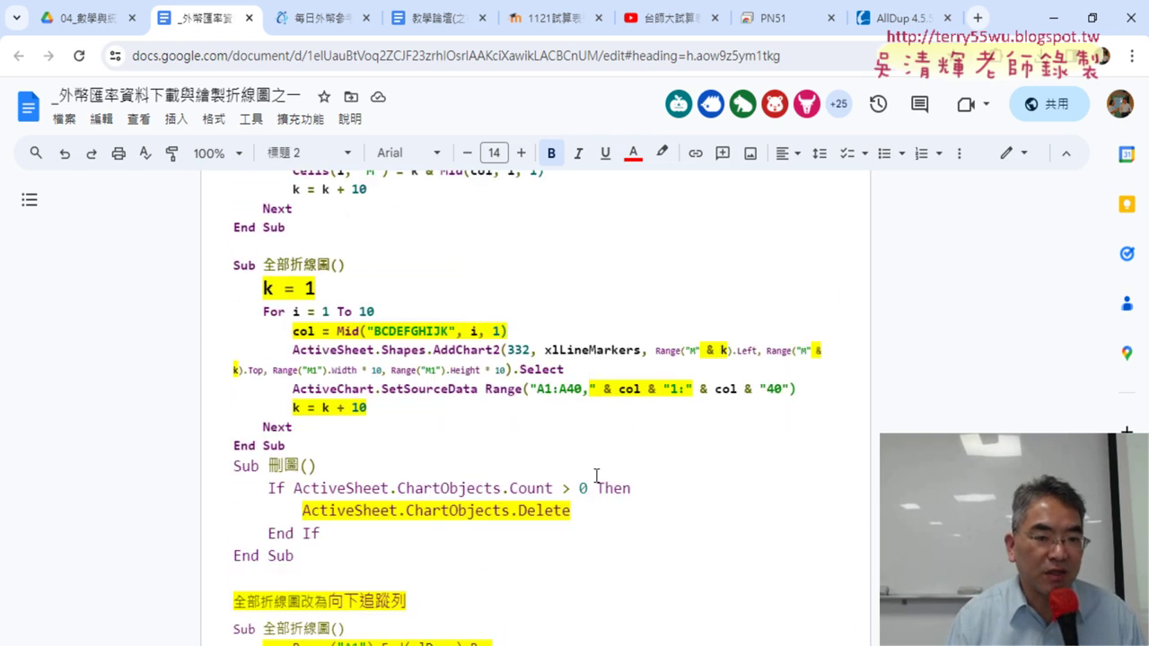
scroll(596, 475, "up", 5)
scroll(596, 476, "up", 5)
scroll(596, 475, "up", 5)
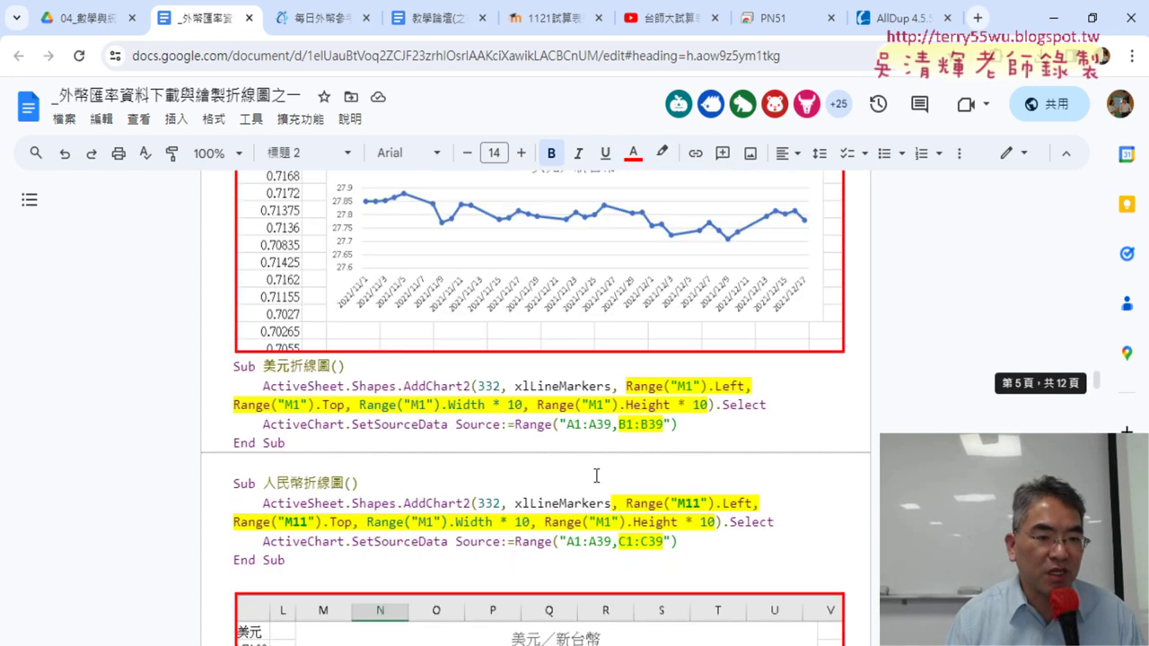